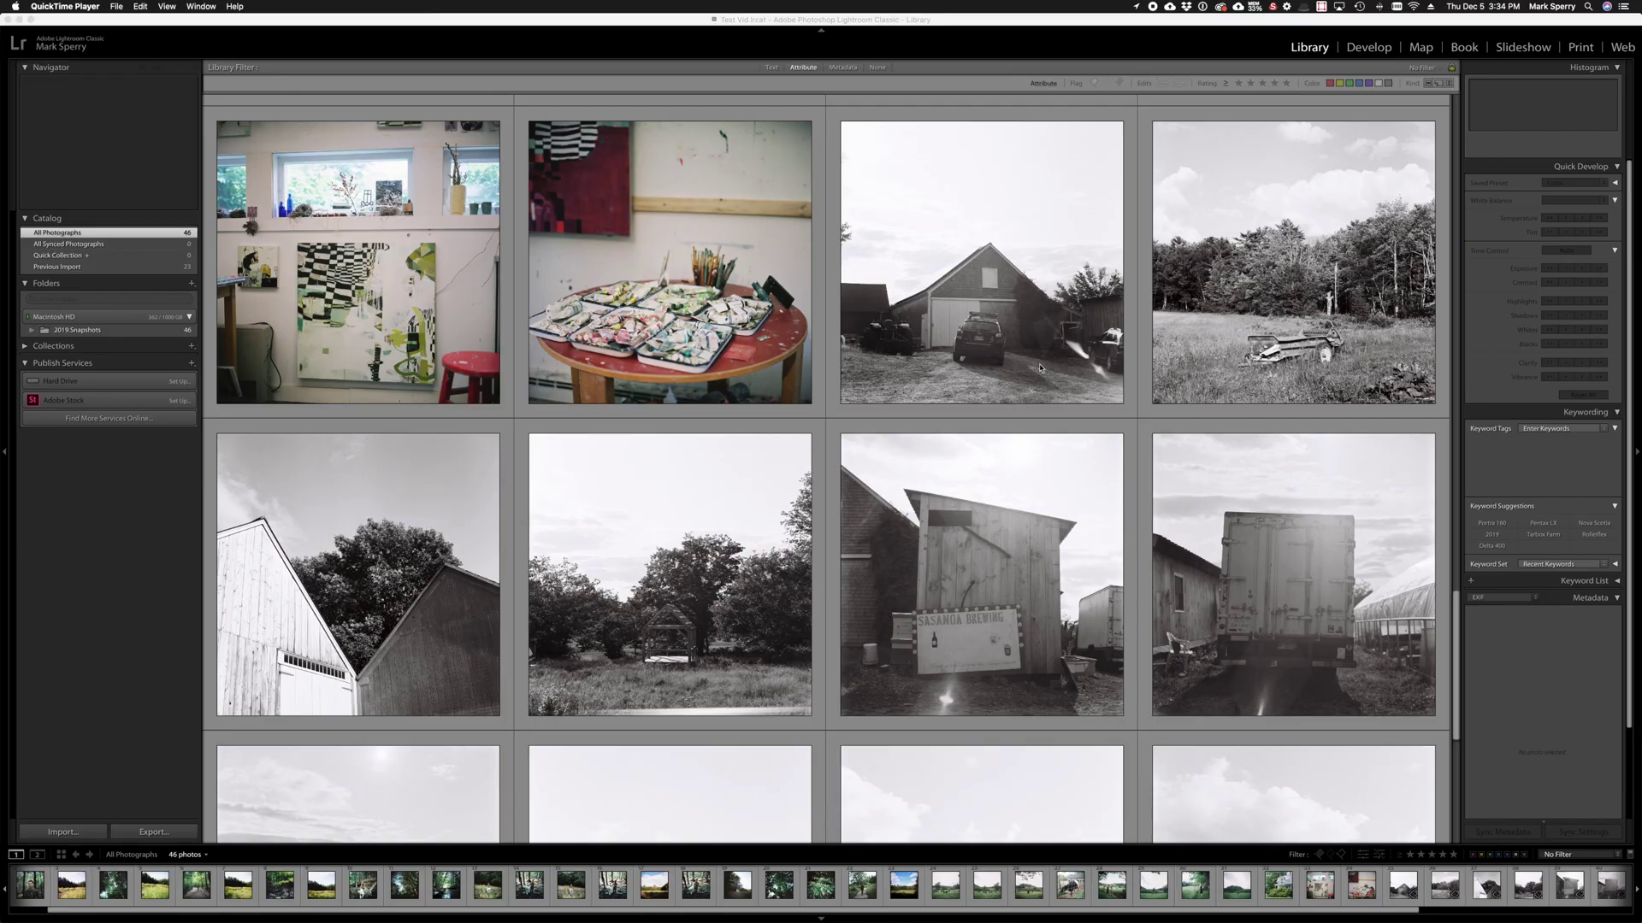
Select the twelve scans from the barn photo to the last one, convert them to Black & White, then deselect
scroll(1039, 368, up, 2)
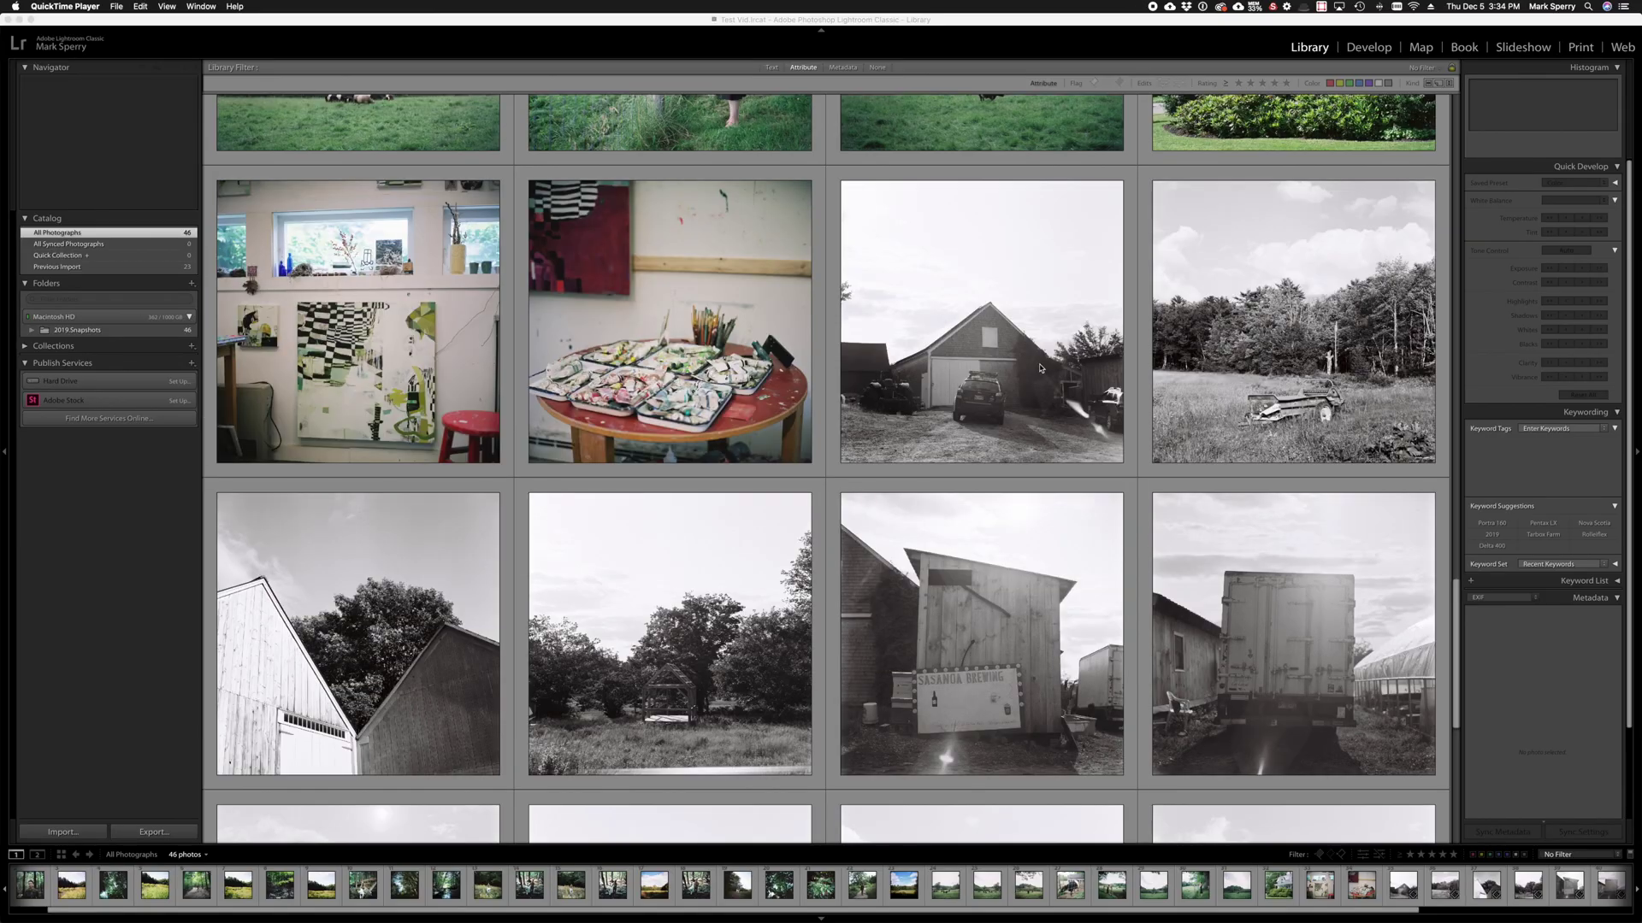
scroll(1040, 368, up, 10)
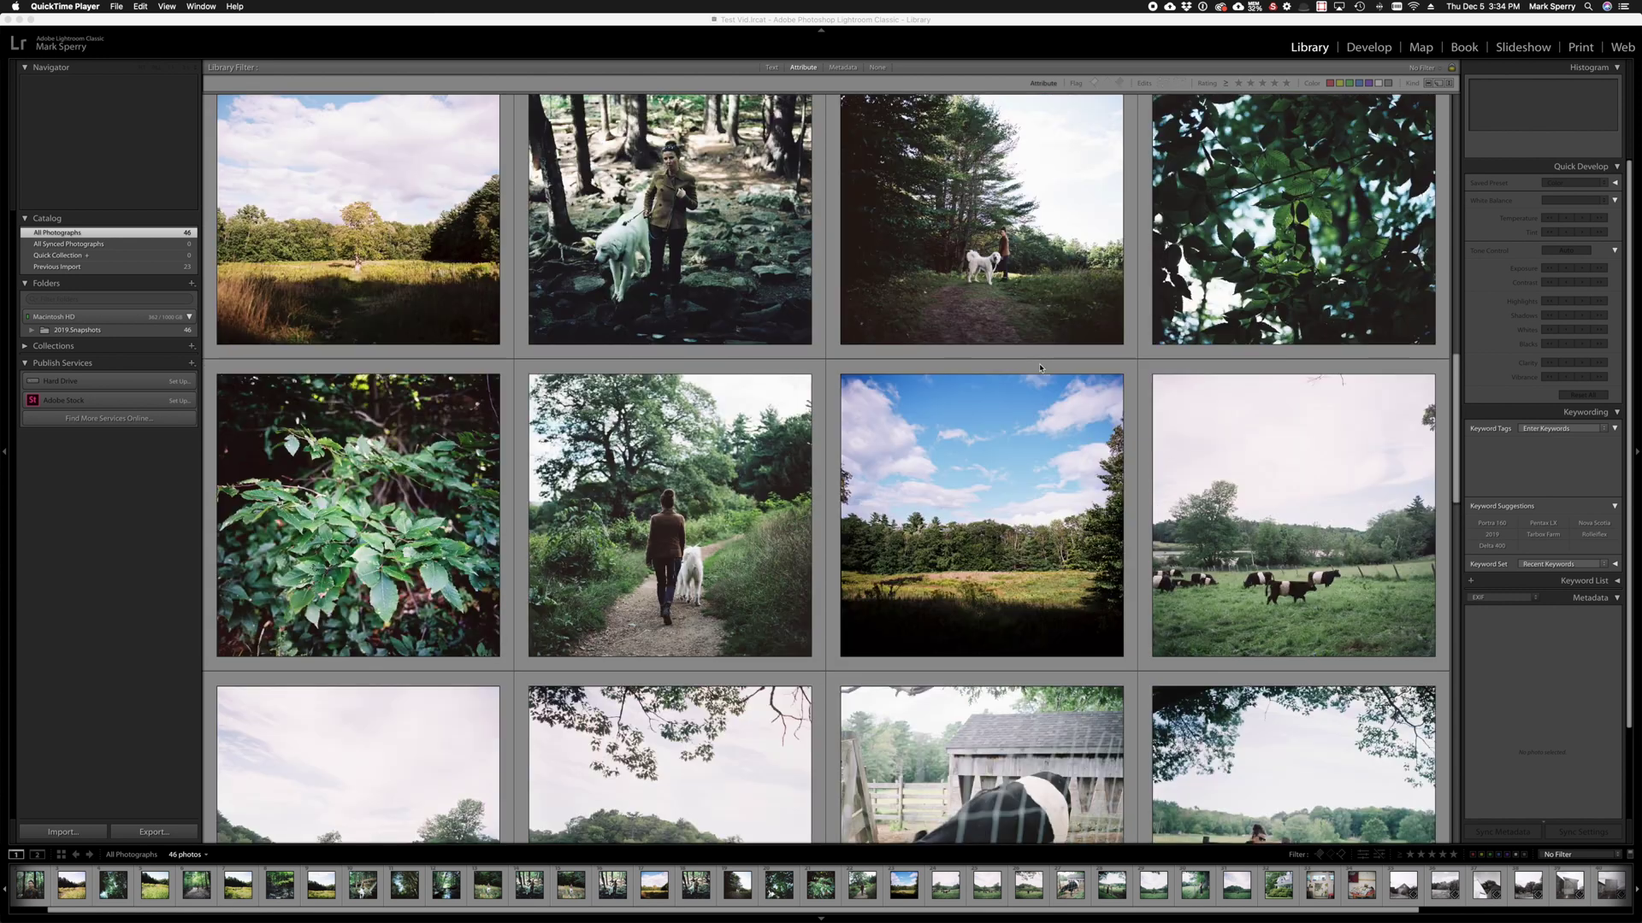
scroll(1039, 367, down, 2)
scroll(1040, 367, down, 15)
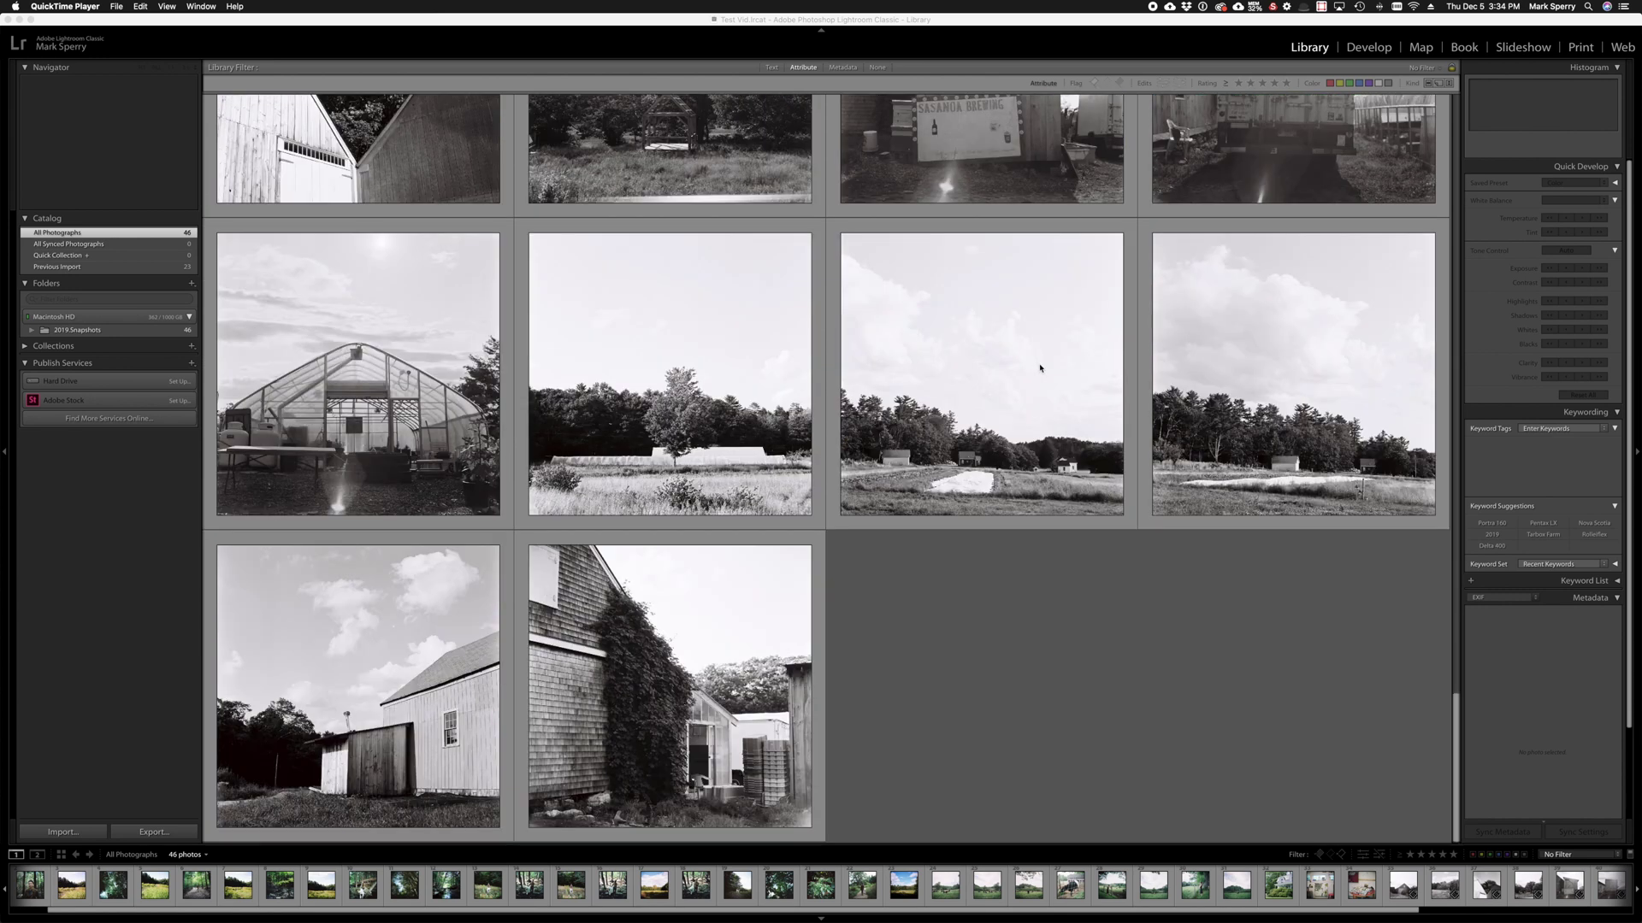
scroll(1039, 367, up, 15)
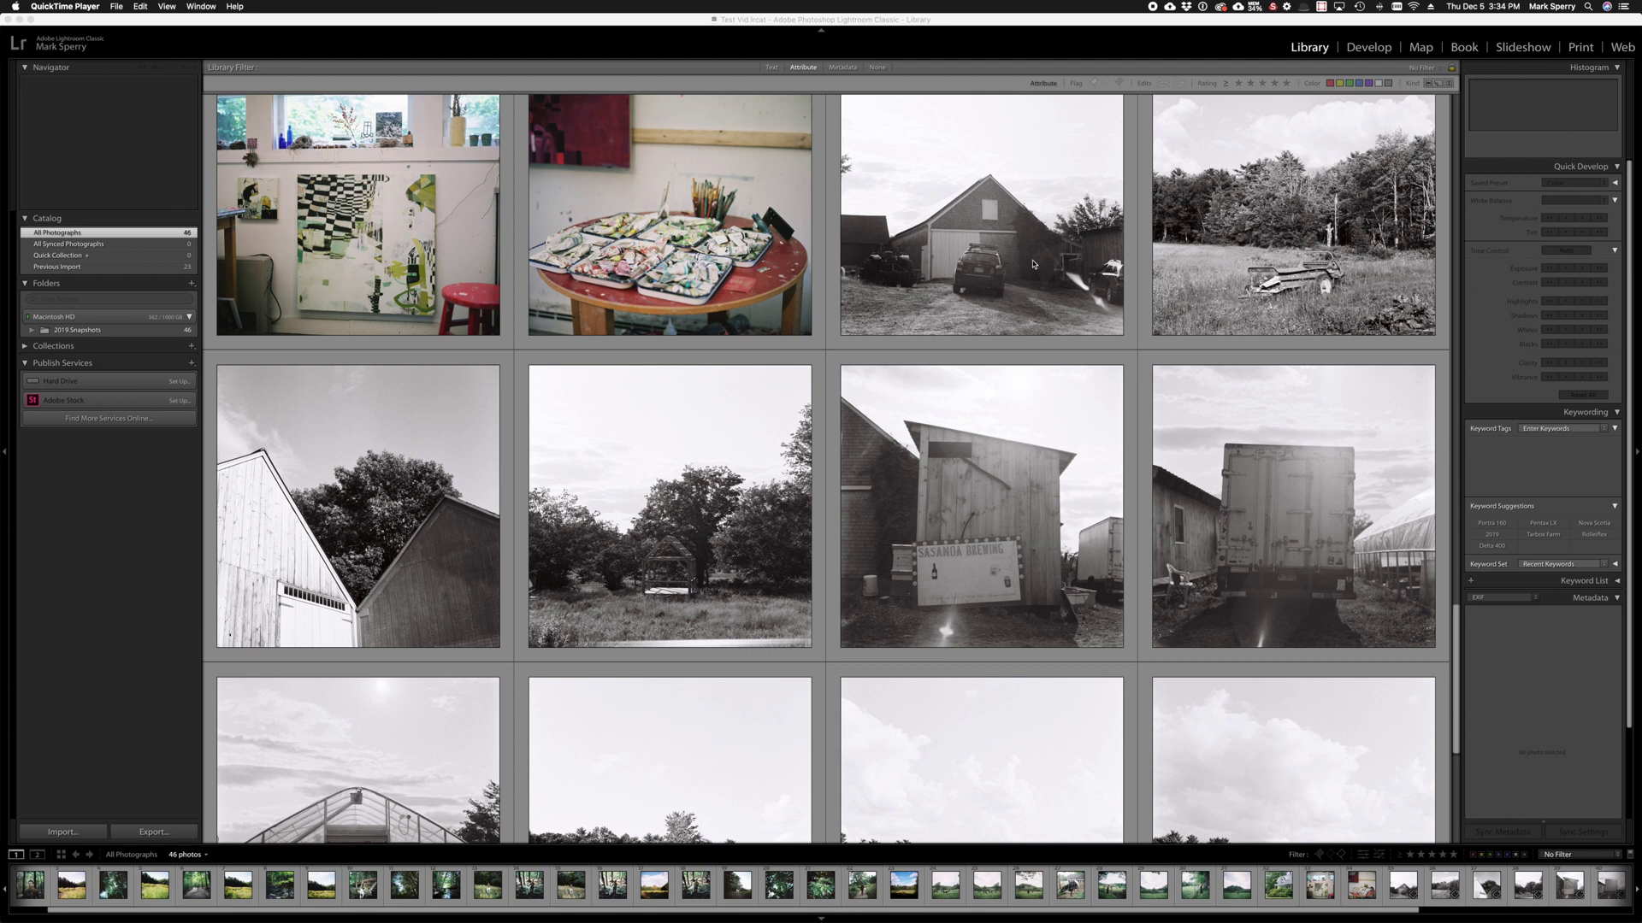
click(989, 260)
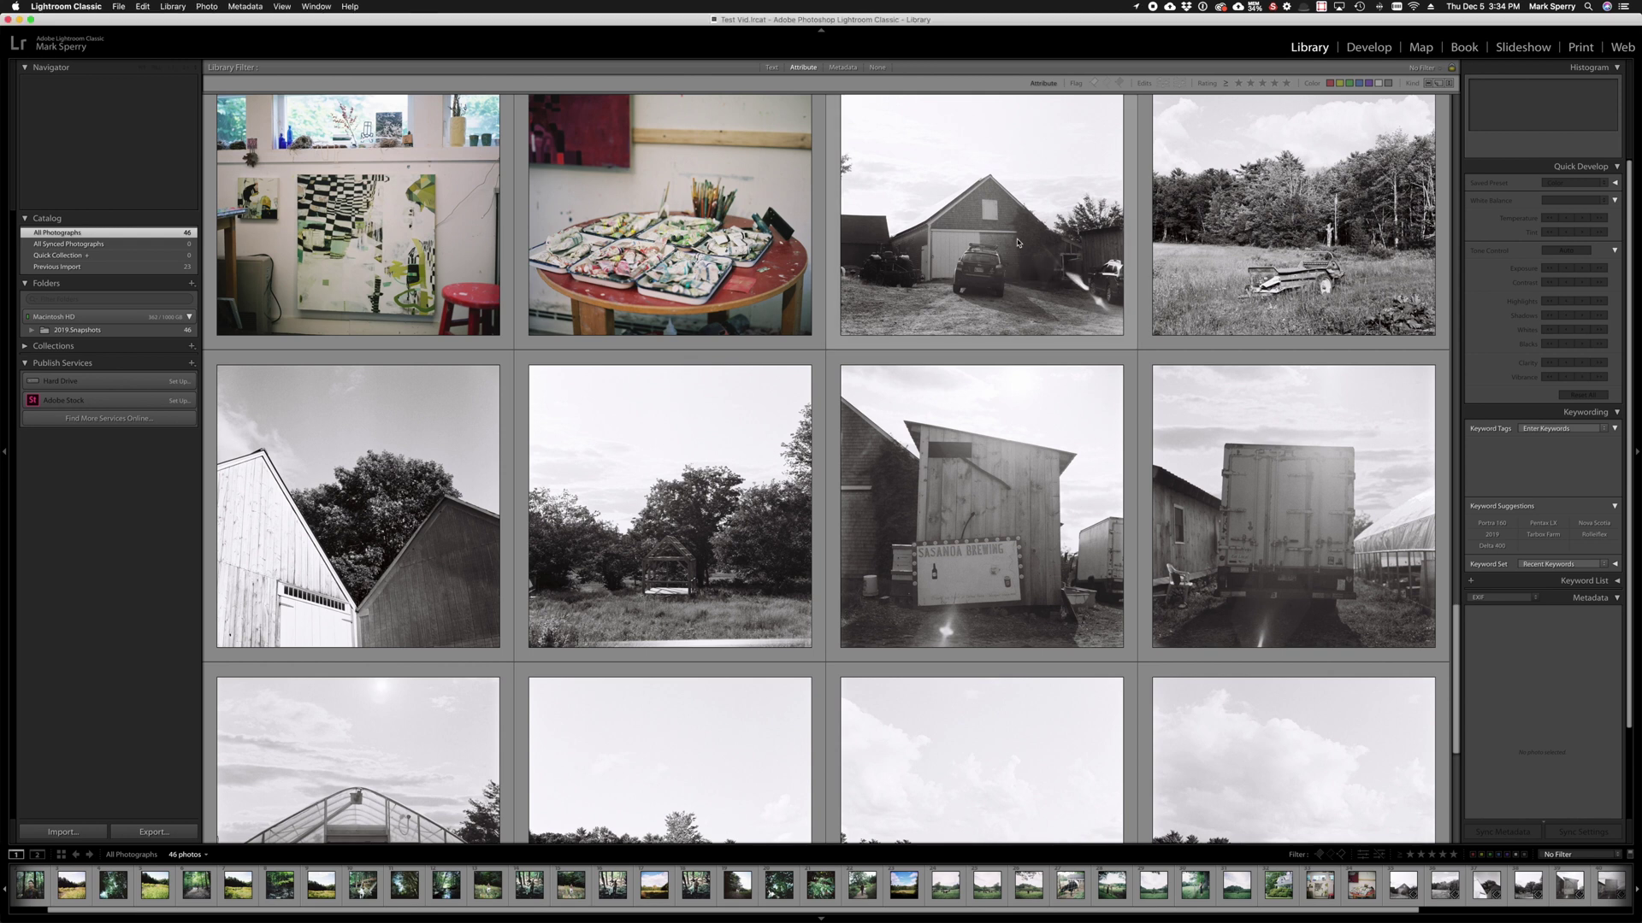
click(1017, 243)
scroll(884, 684, down, 5)
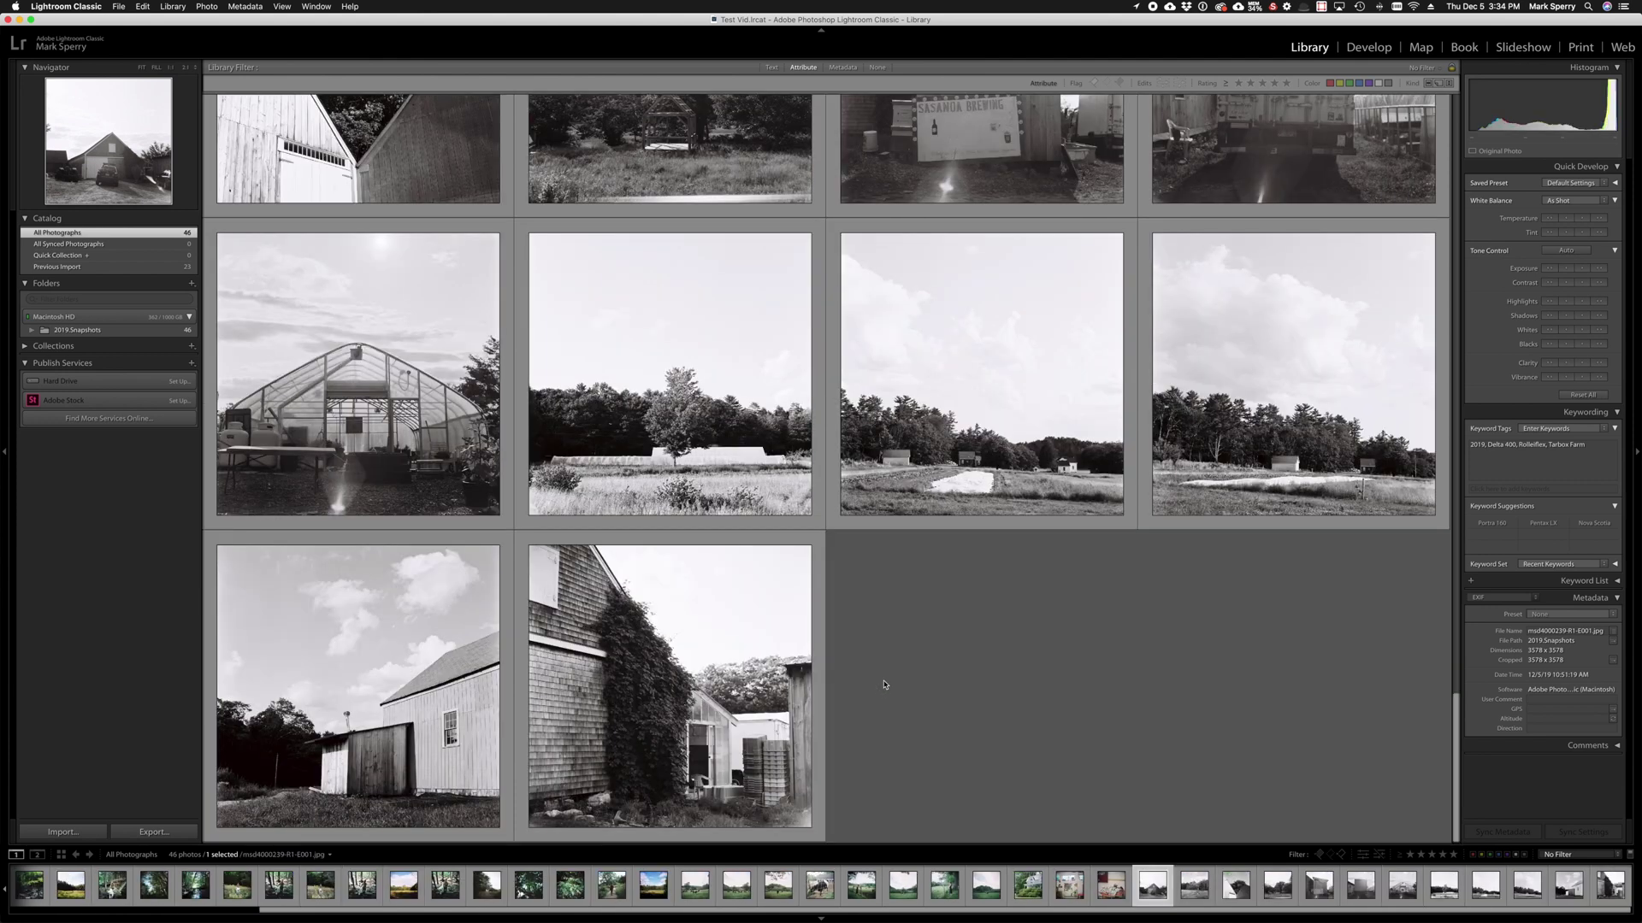
shift+click(798, 678)
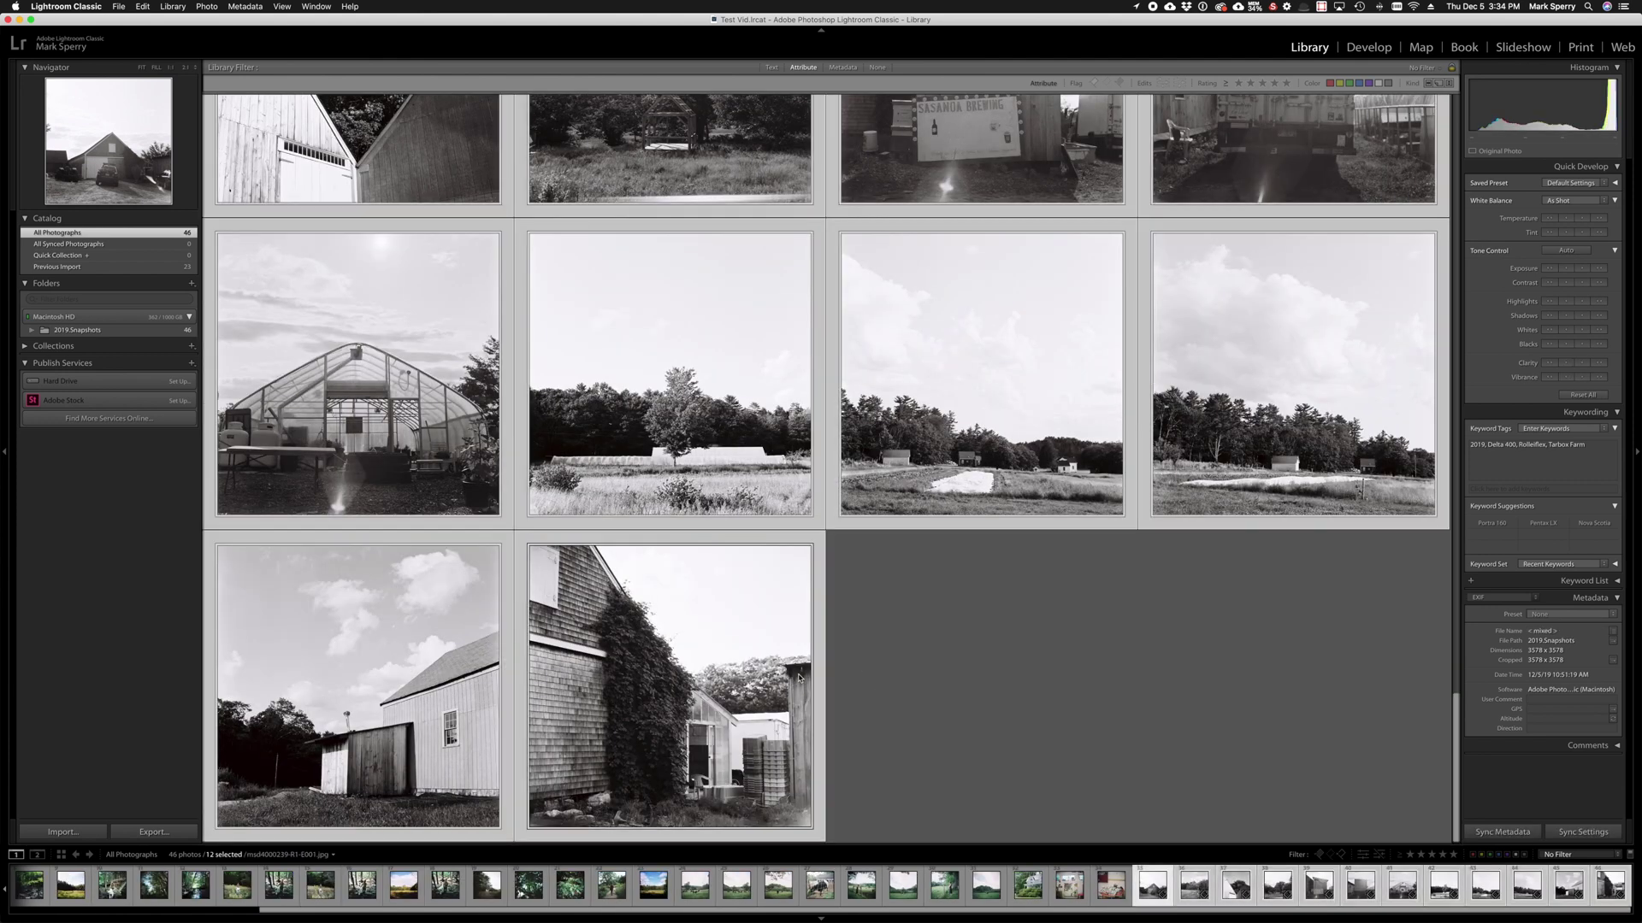
key(v)
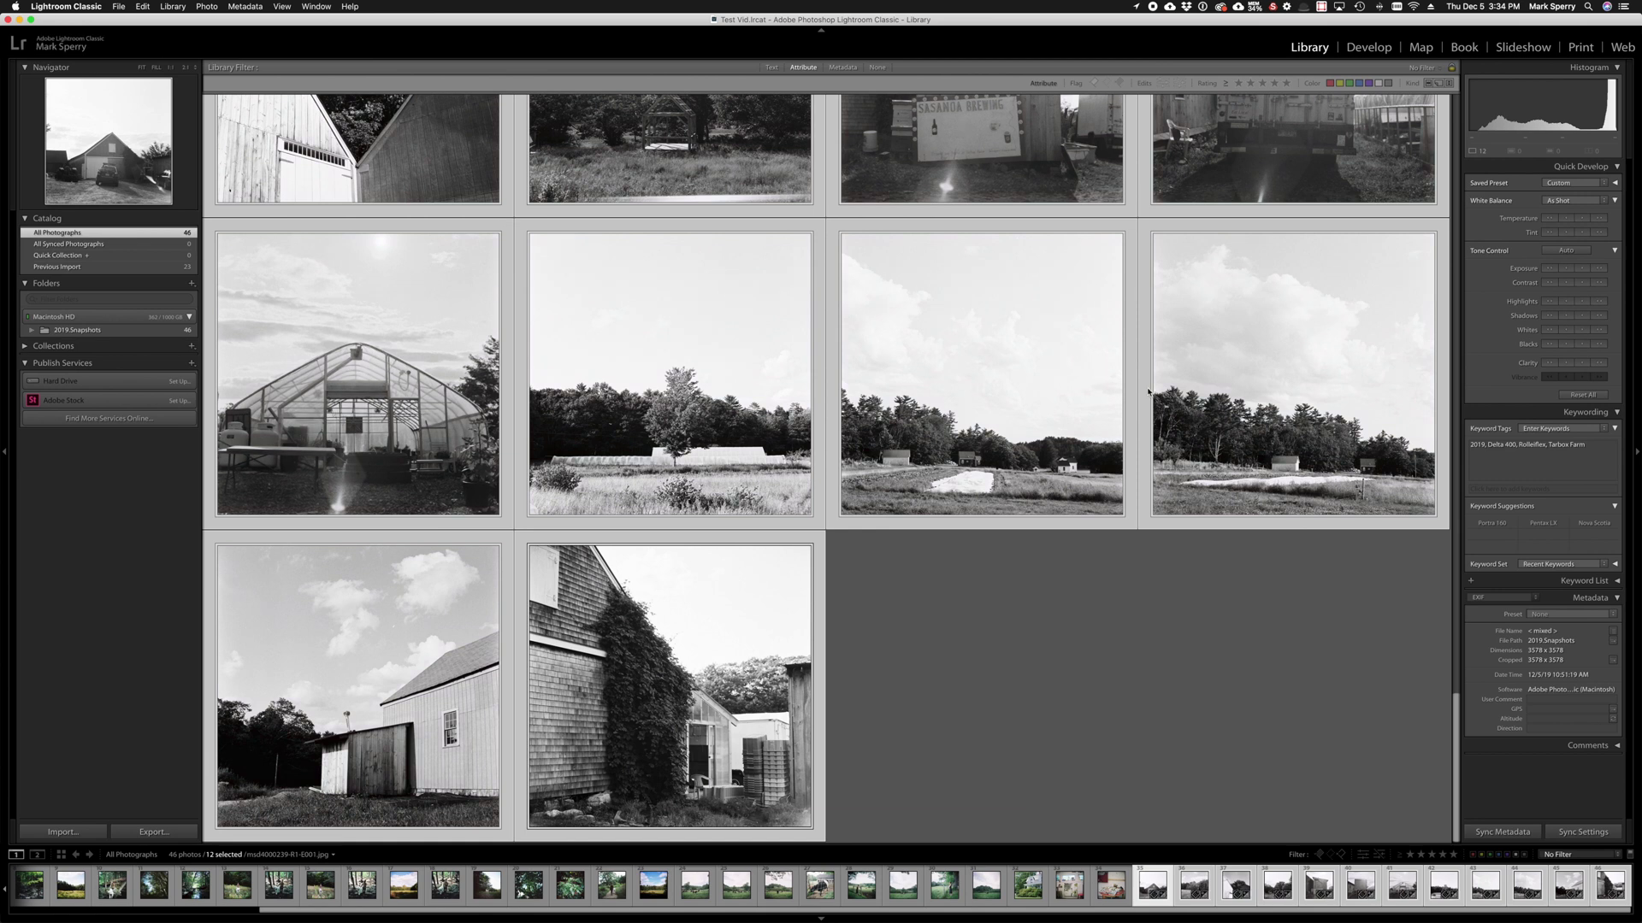
key(super+d)
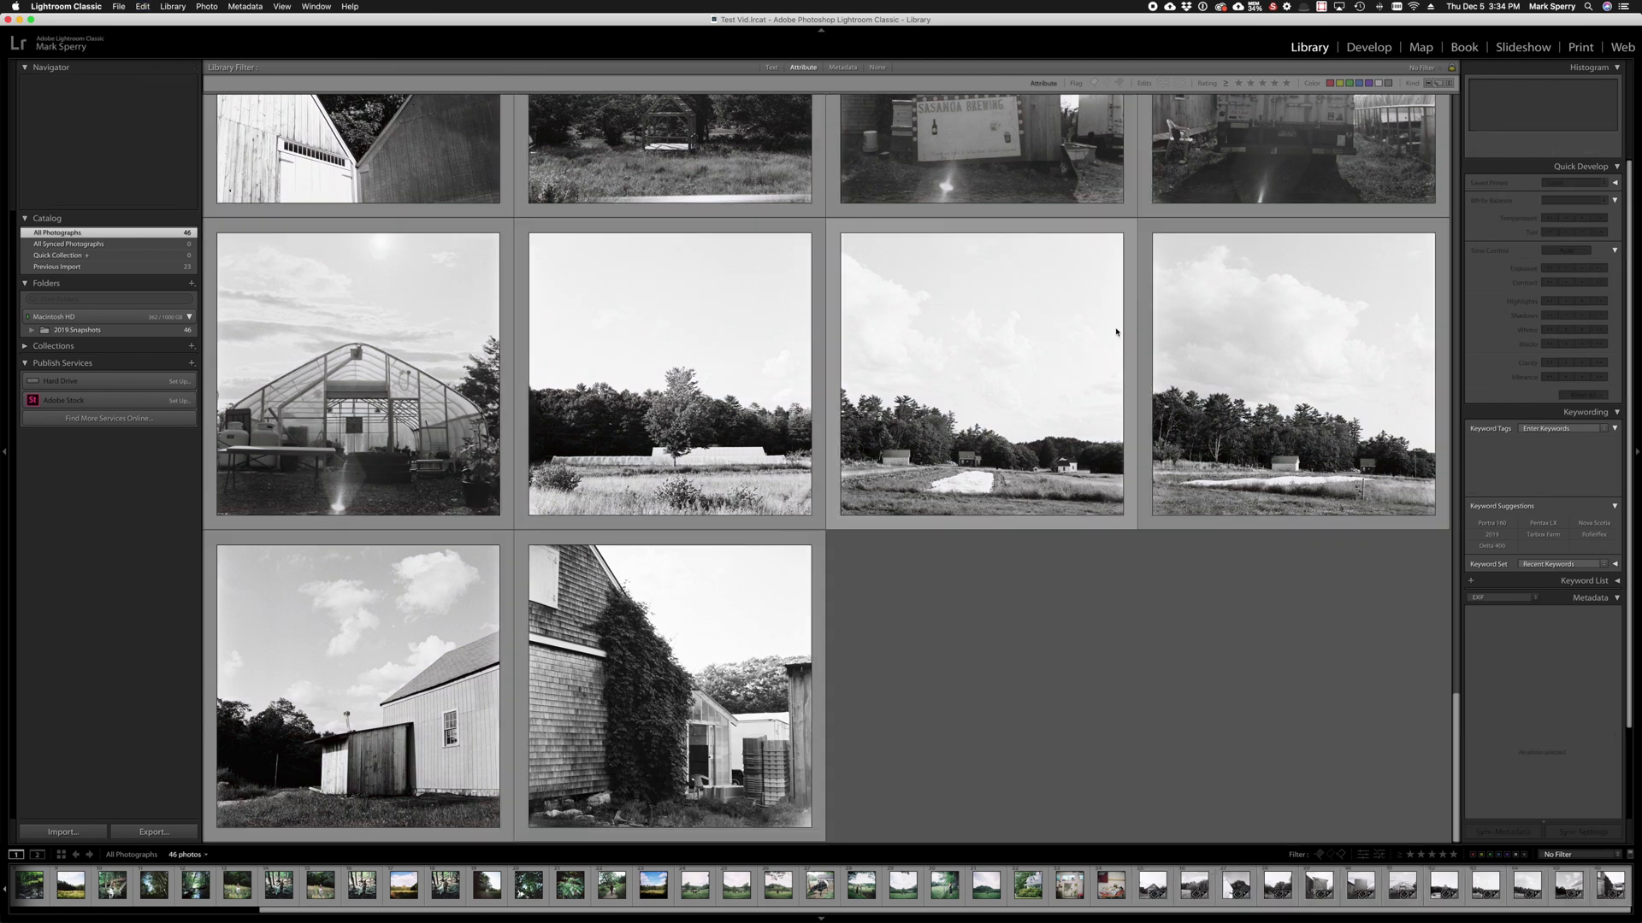
scroll(1116, 332, up, 3)
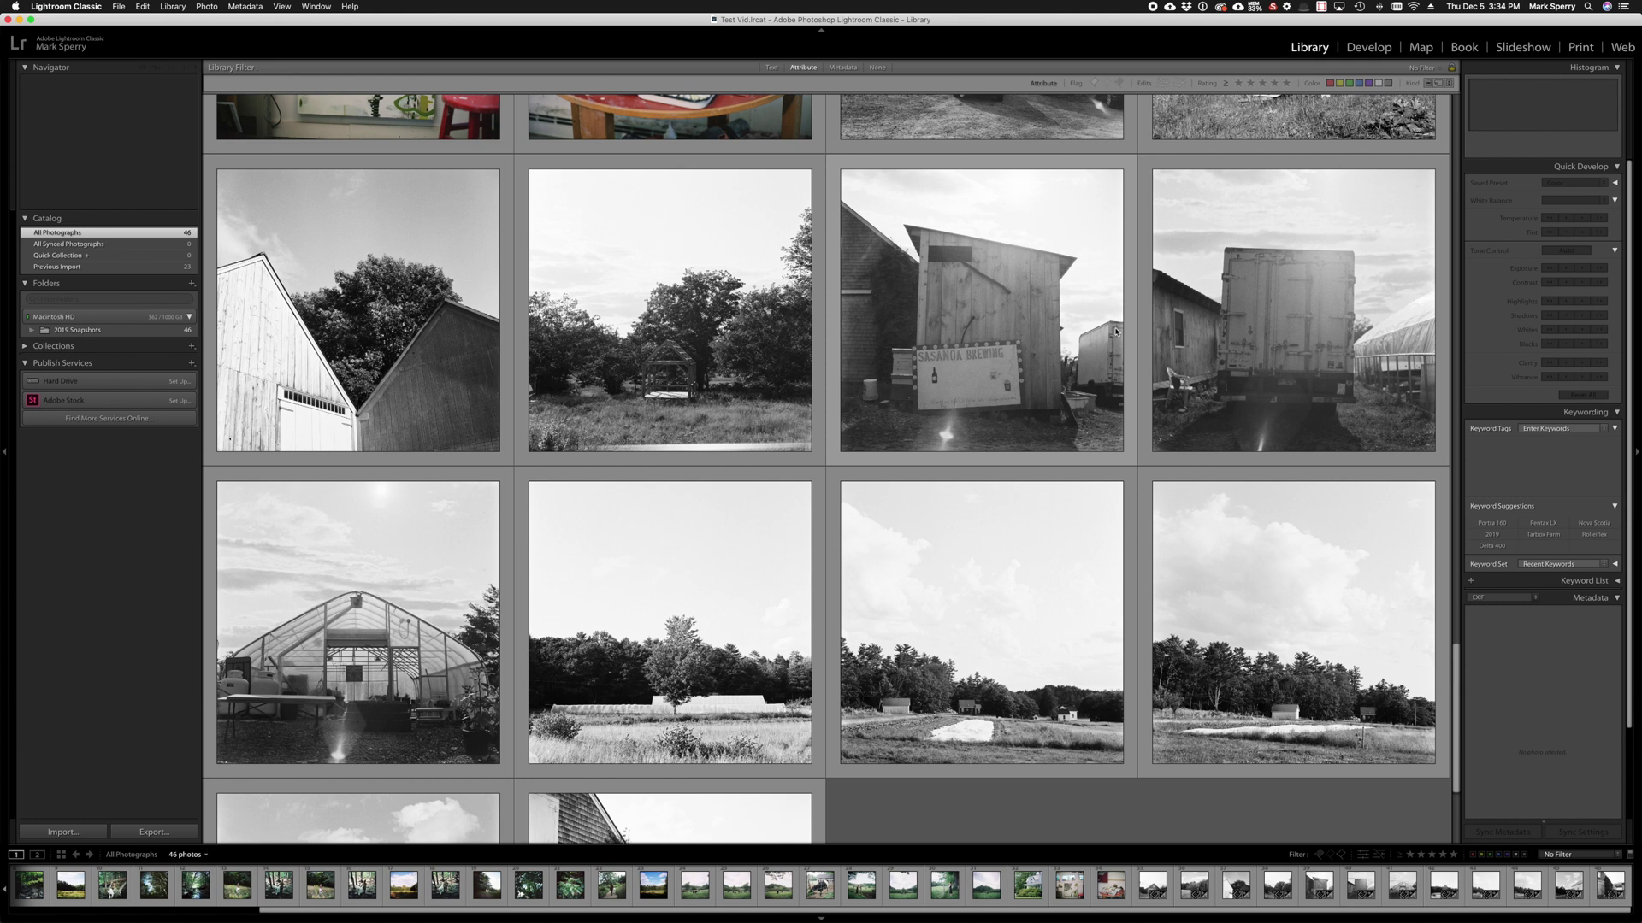
Open the greenhouse scan msd4000239-R1-E007.jpg large and switch it to the Develop module
double_click(425, 552)
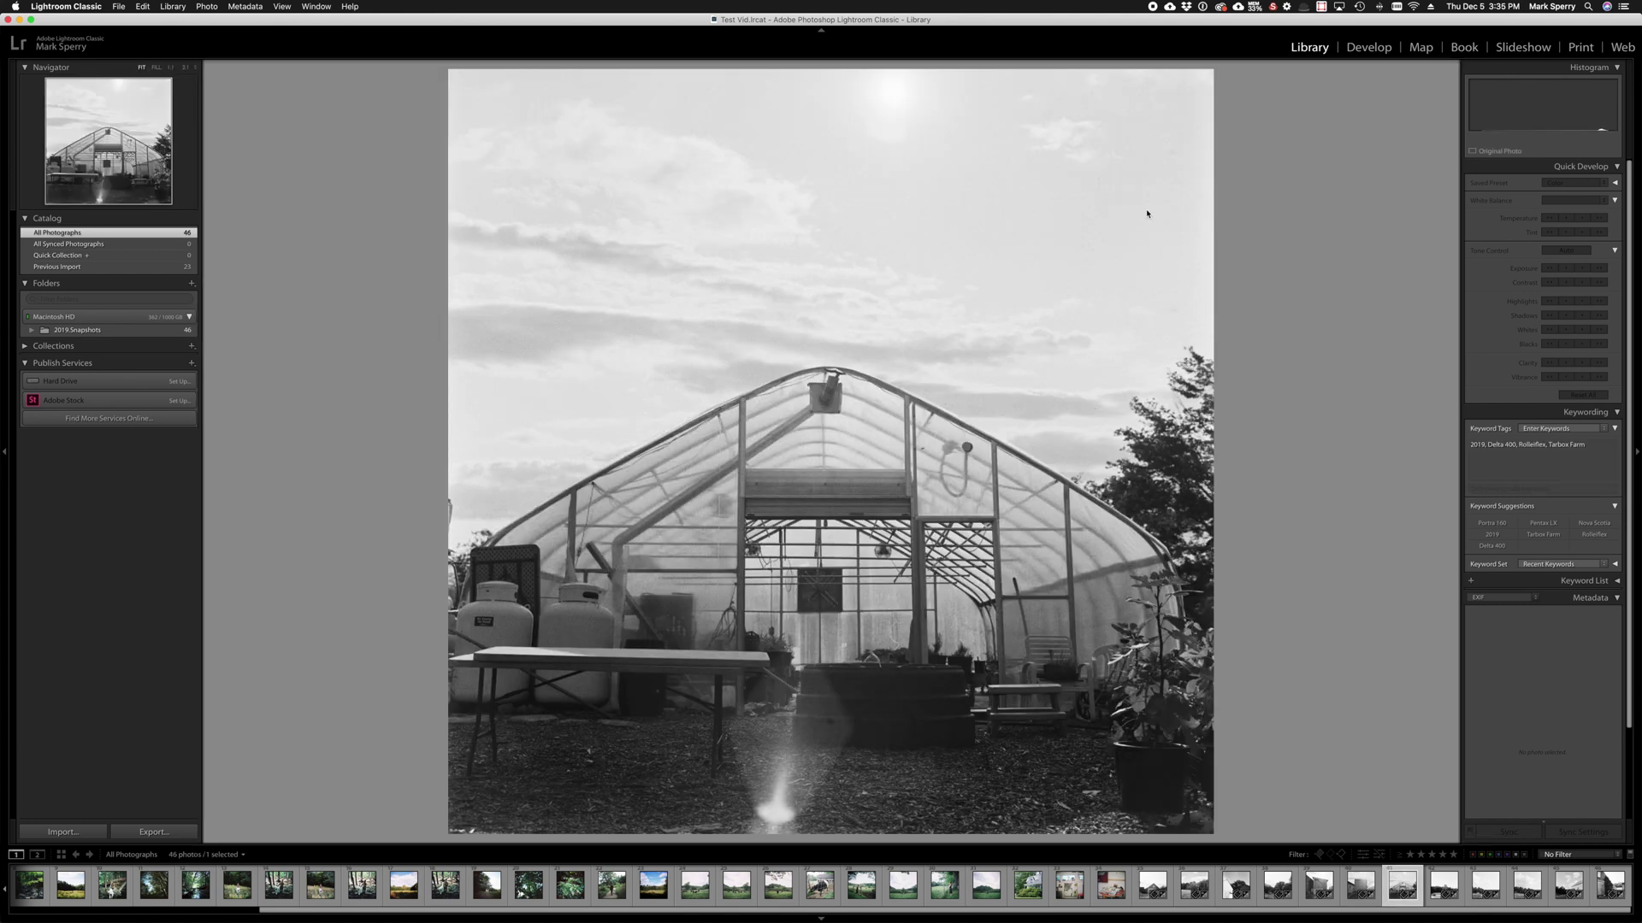
key(d)
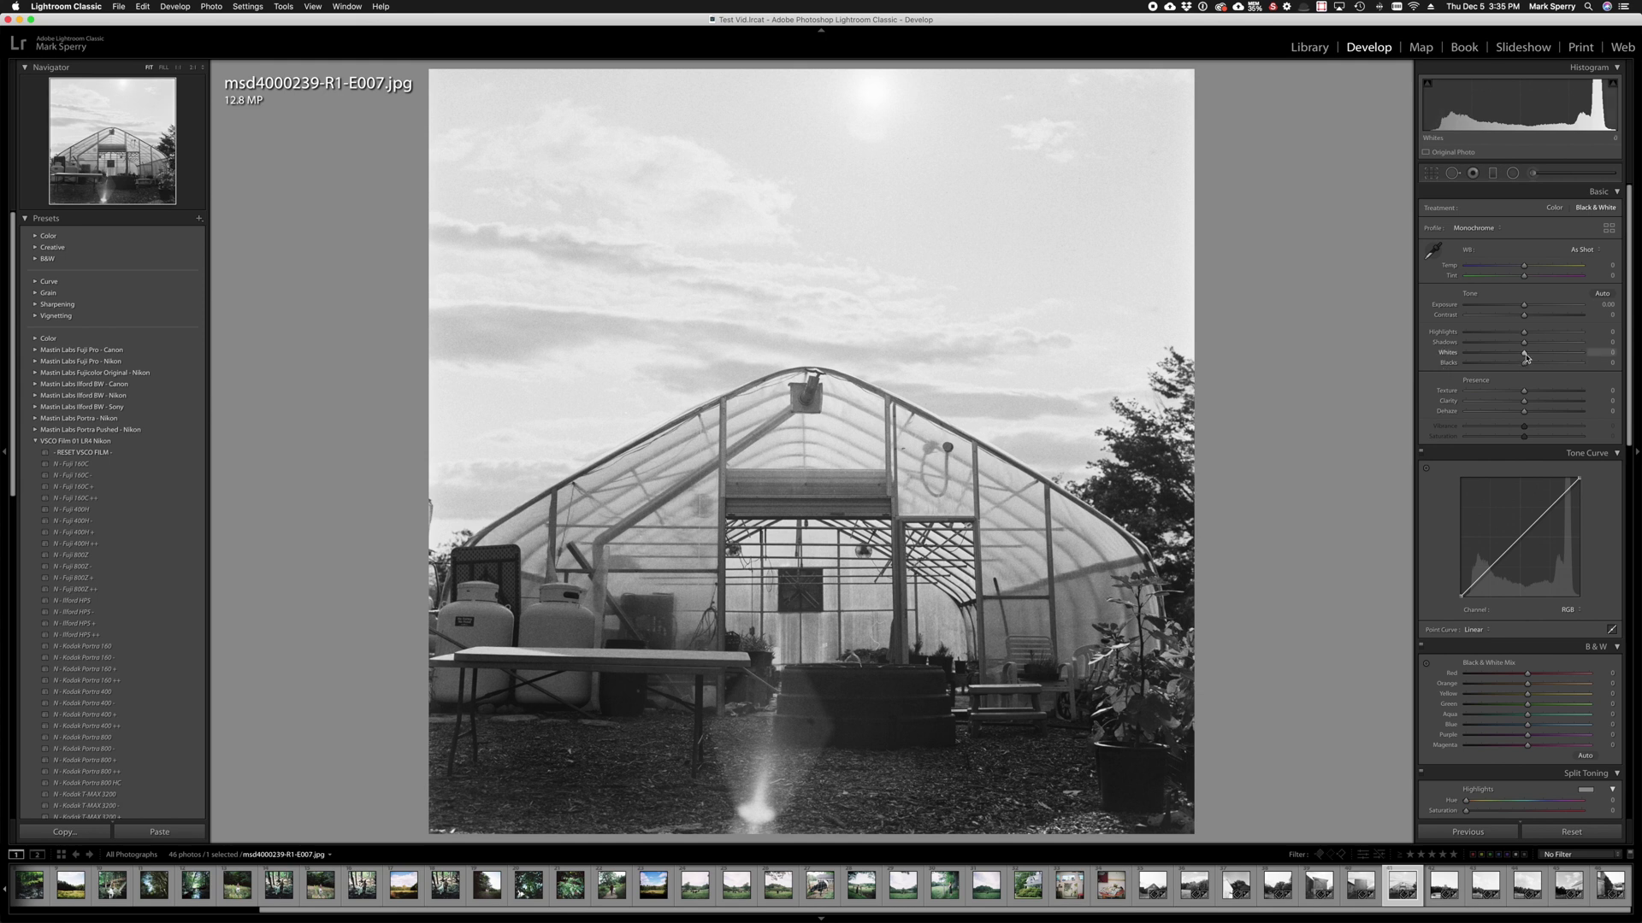
Raise the greenhouse photo's Whites to +19, lower Blacks to about −24, and view Before/After
click(1525, 357)
drag(1526, 356, 1536, 354)
mouse_move(1613, 88)
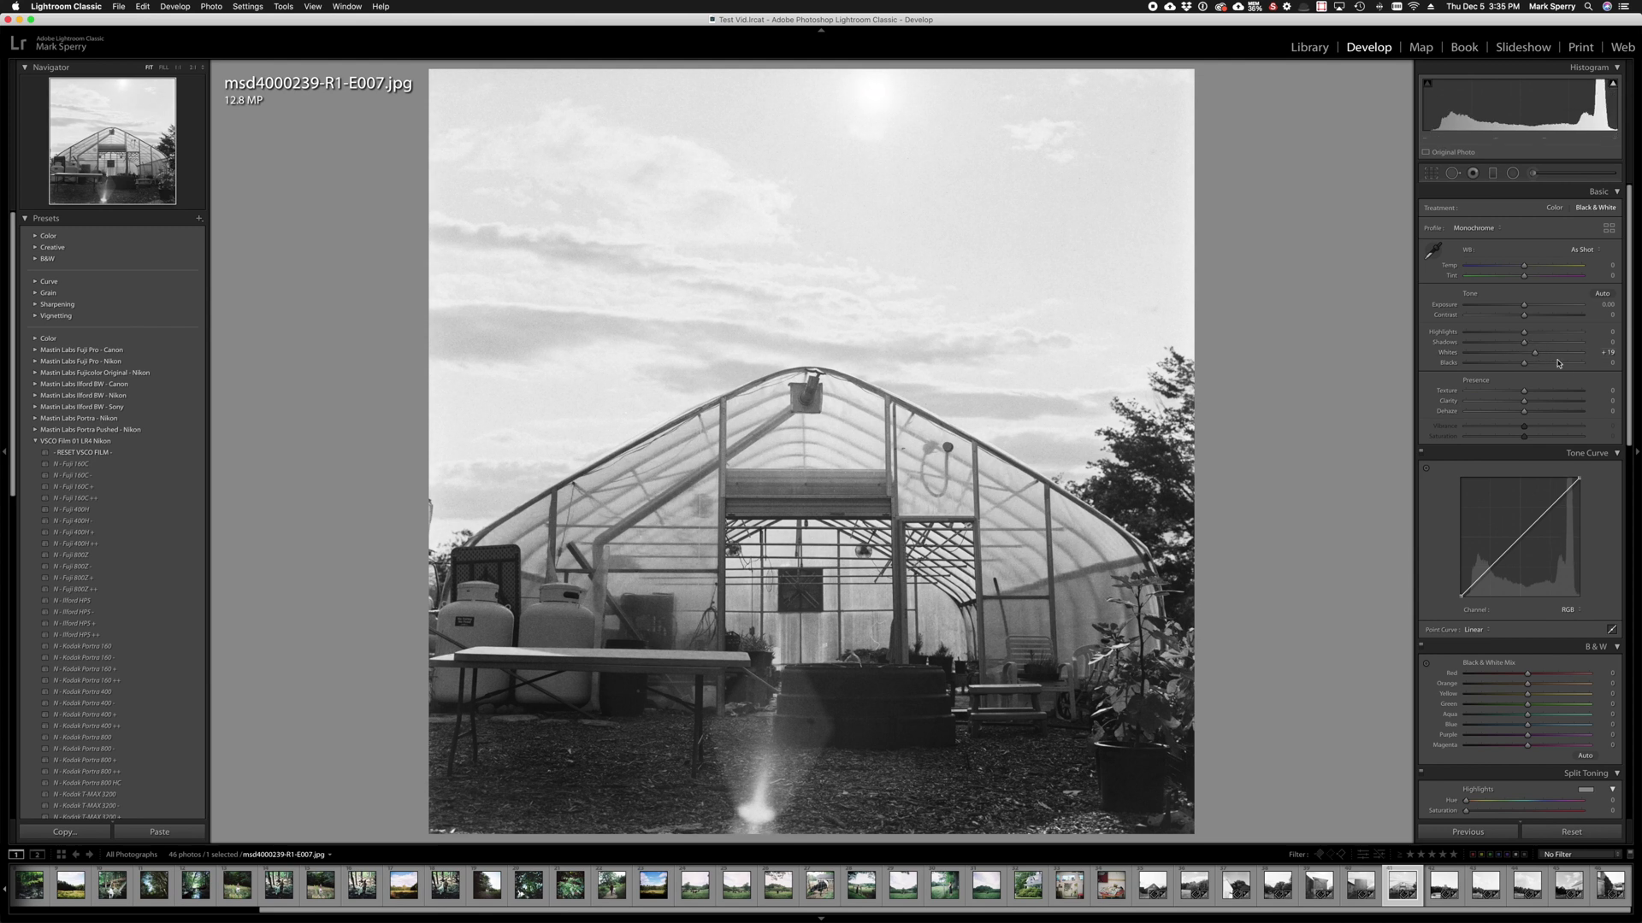
click(1526, 363)
drag(1526, 364, 1506, 365)
key(shift+y)
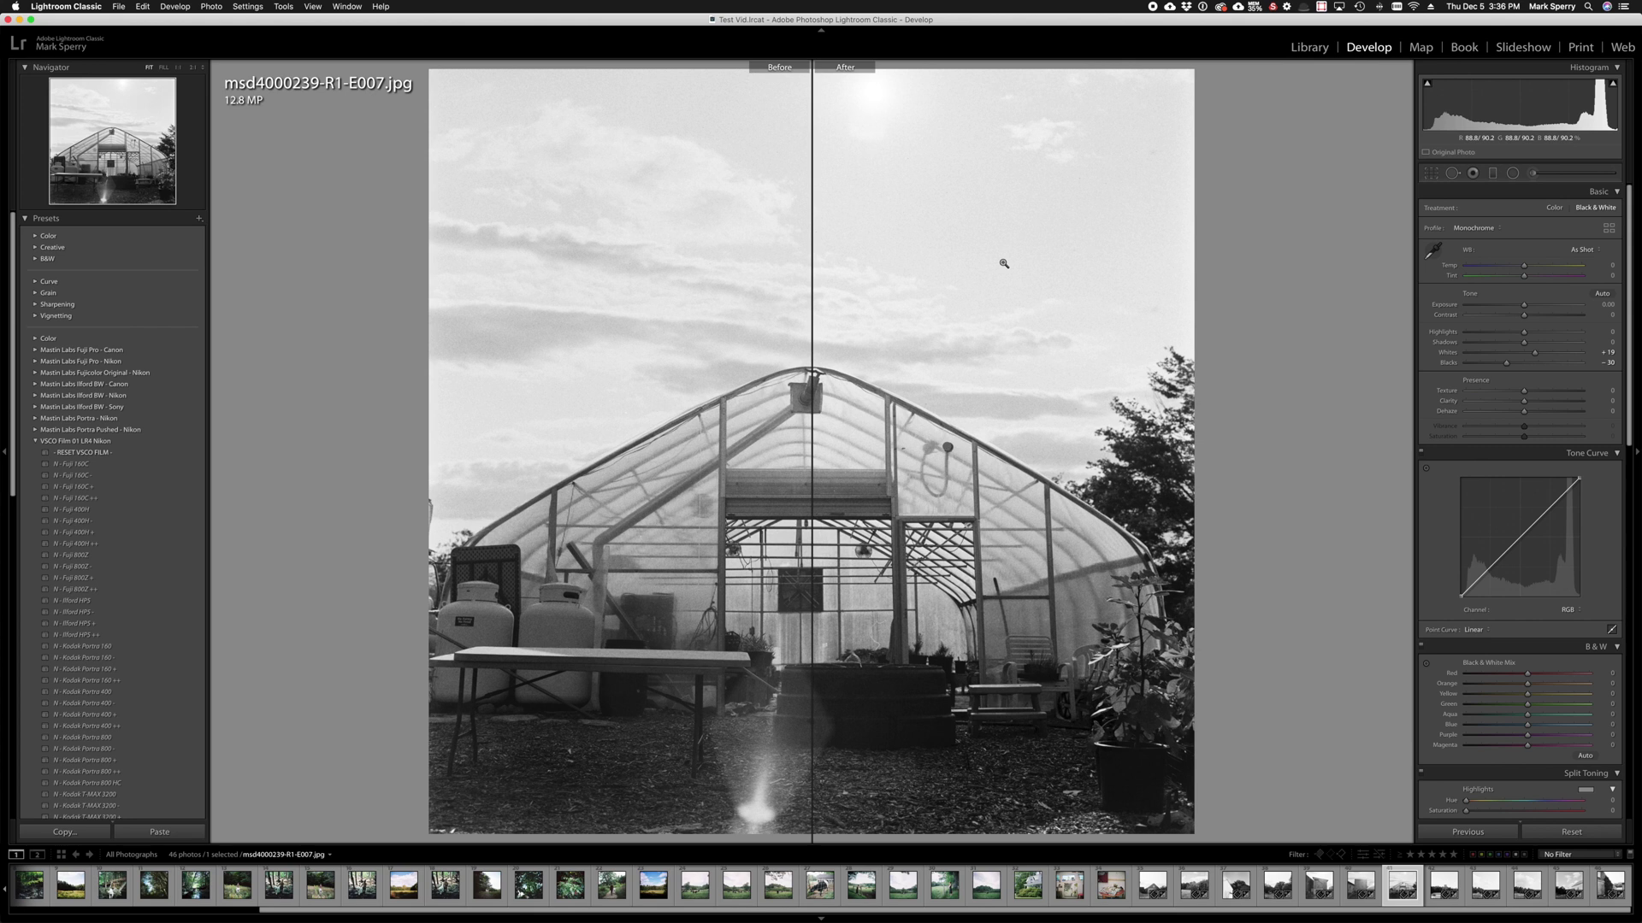
Leave Before/After, raise Contrast to +38 and set Clarity to +10
key(y)
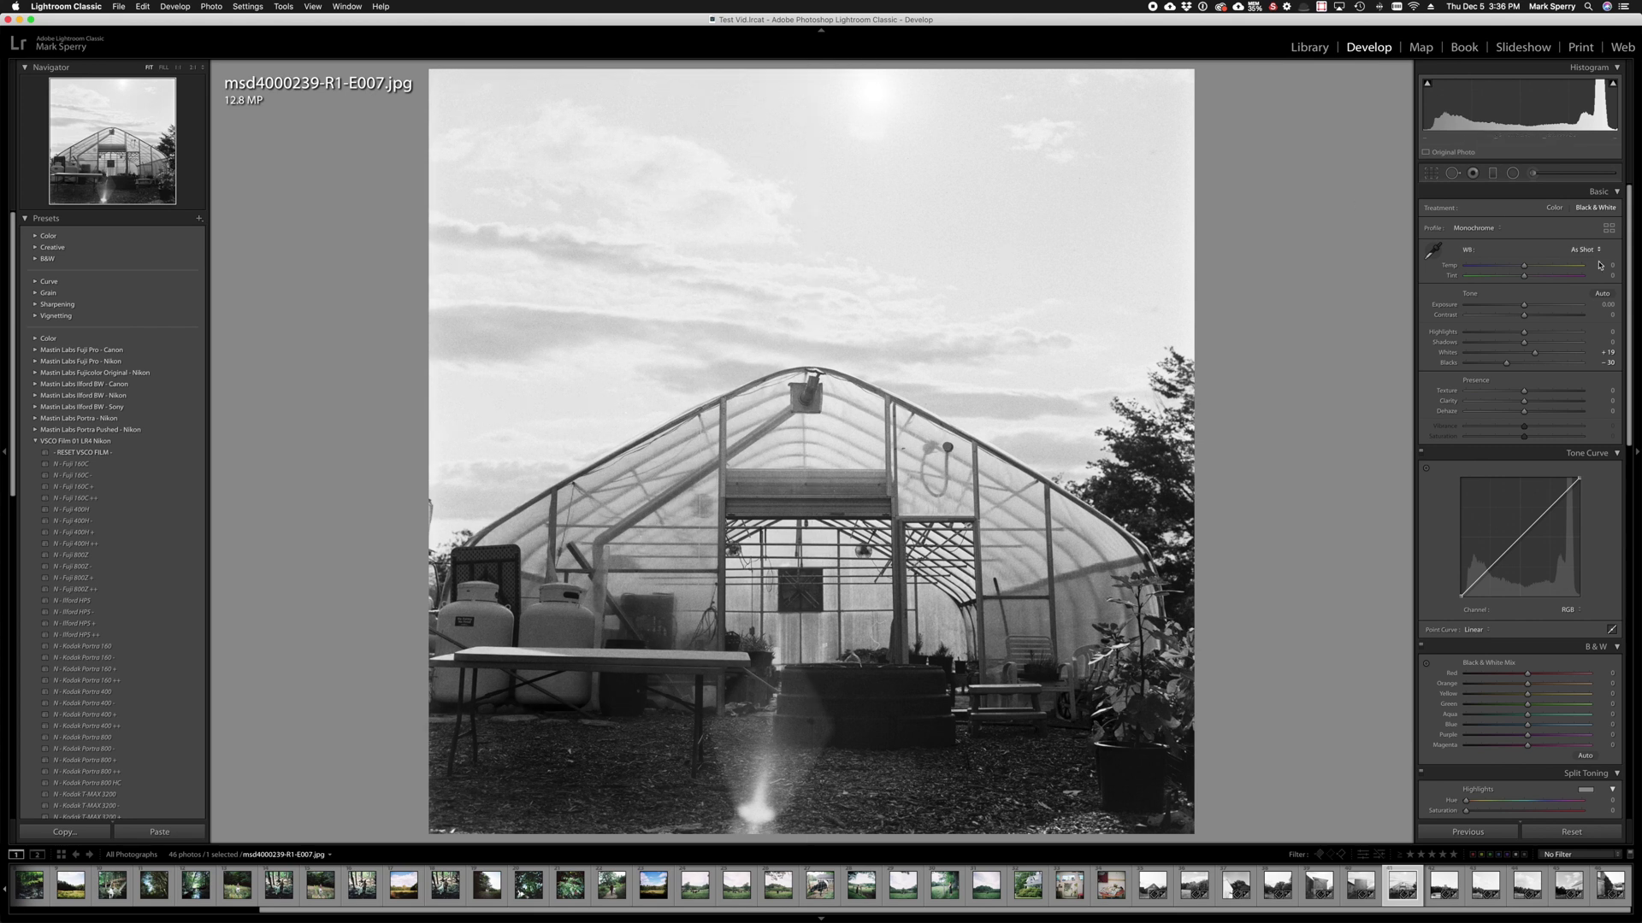
mouse_move(1523, 316)
mouse_down()
mouse_move(1556, 324)
mouse_move(1524, 323)
mouse_up()
click(1610, 401)
text(10)
key(Return)
Try Clarity at 0, then set it back to +10
click(1613, 401)
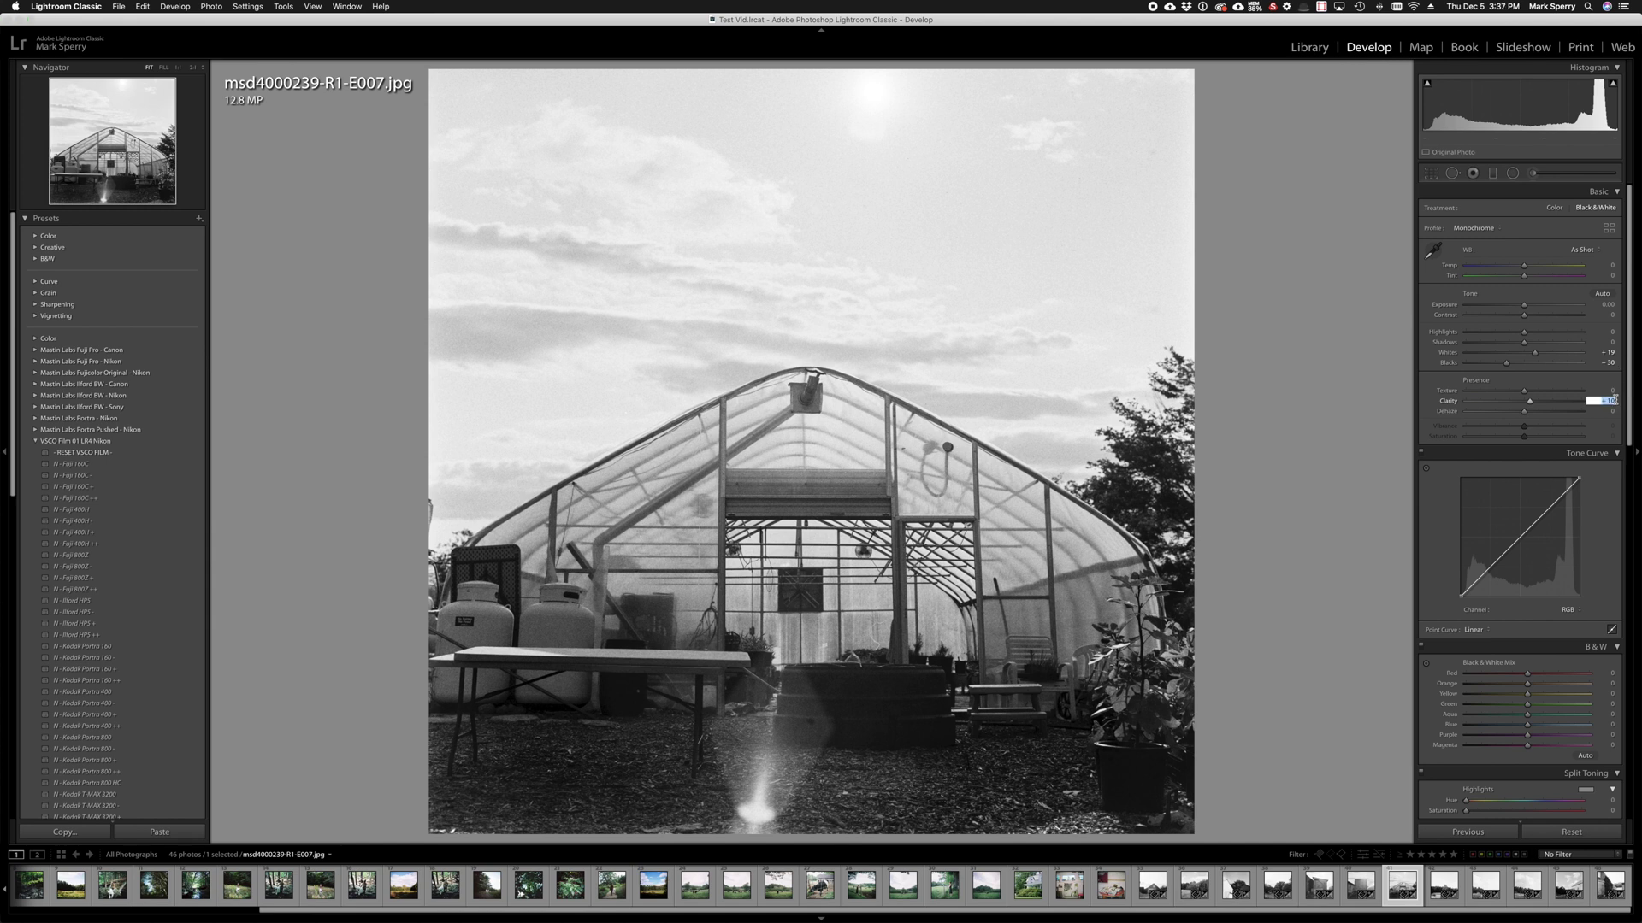
text(0)
key(Return)
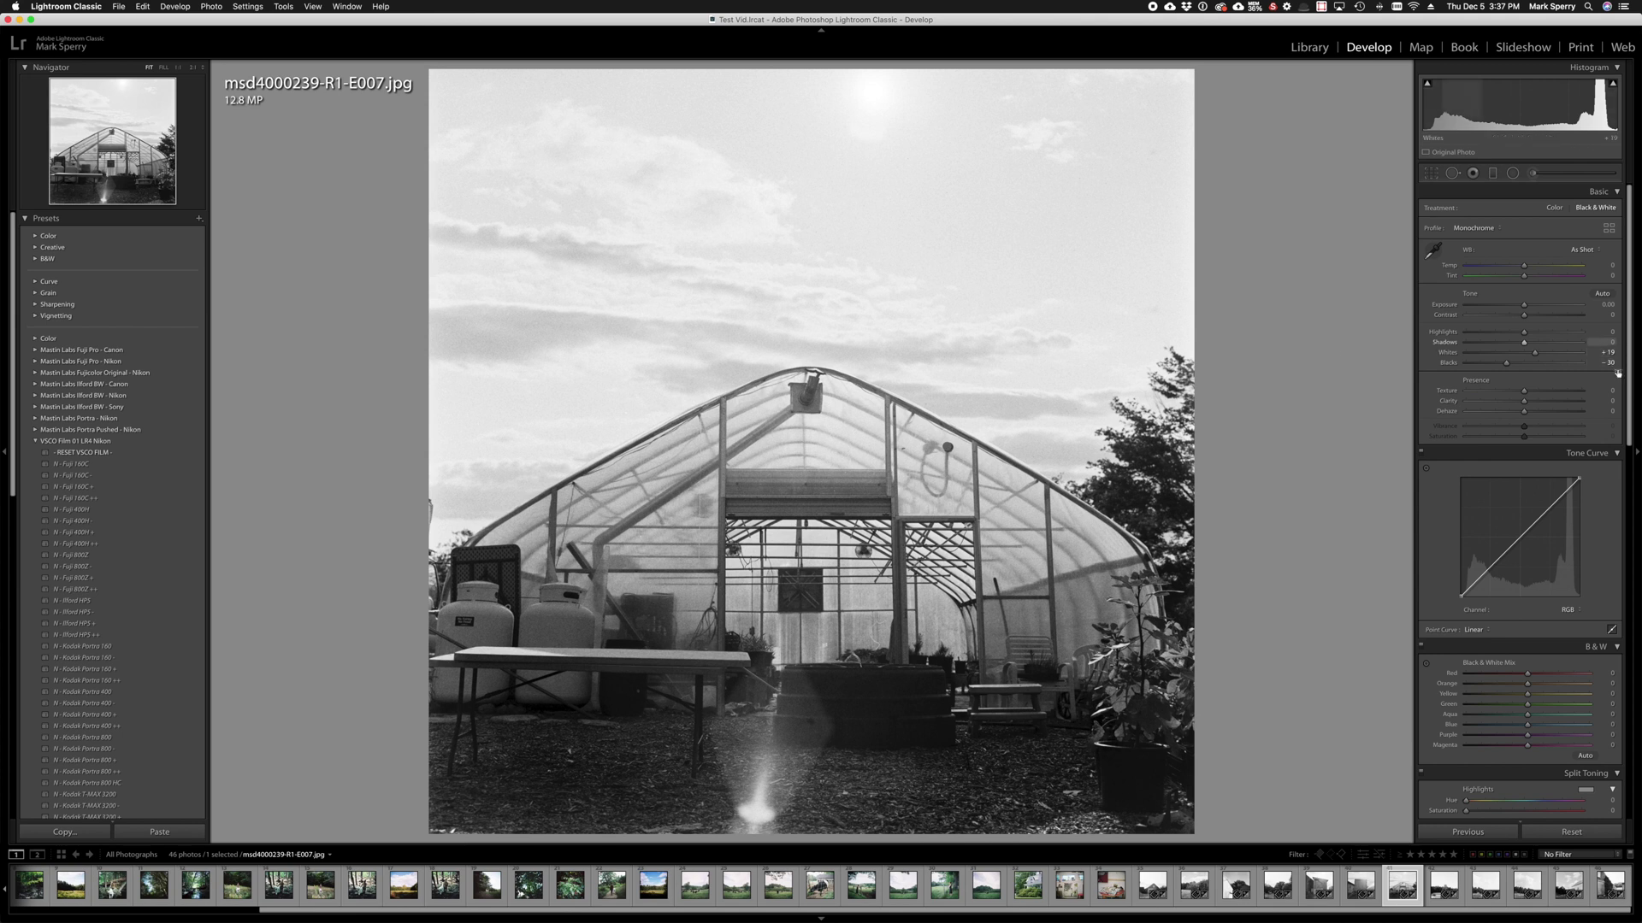
click(1611, 400)
text(10)
key(Return)
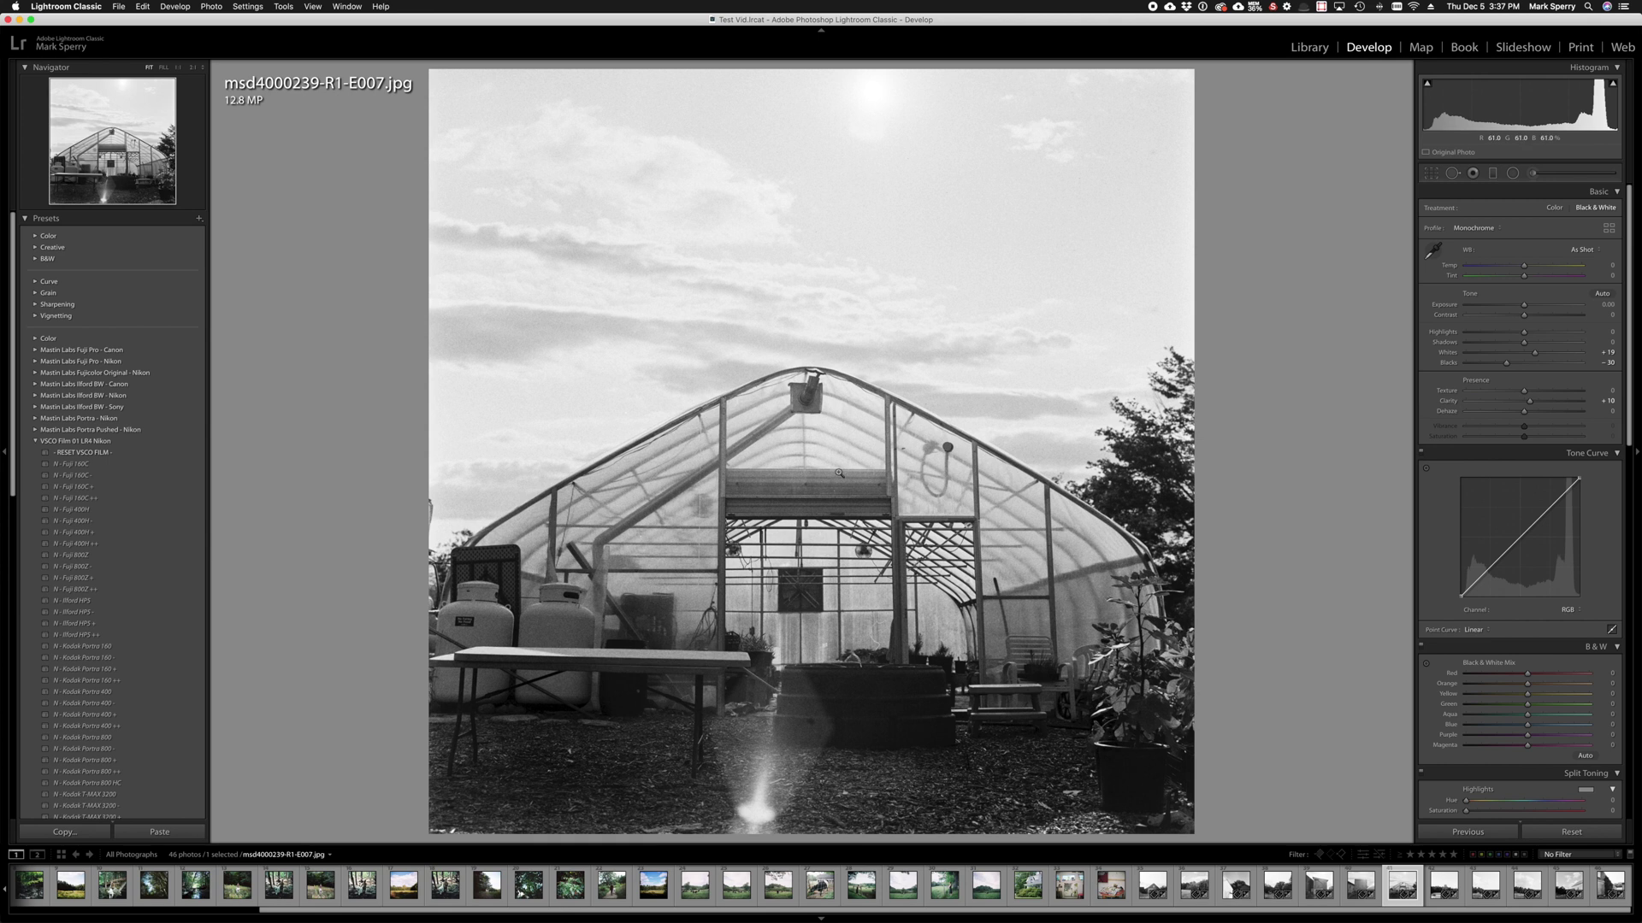
Toggle the greenhouse photo's Before/After view on and off, then go back to the Library grid
key(shift+y)
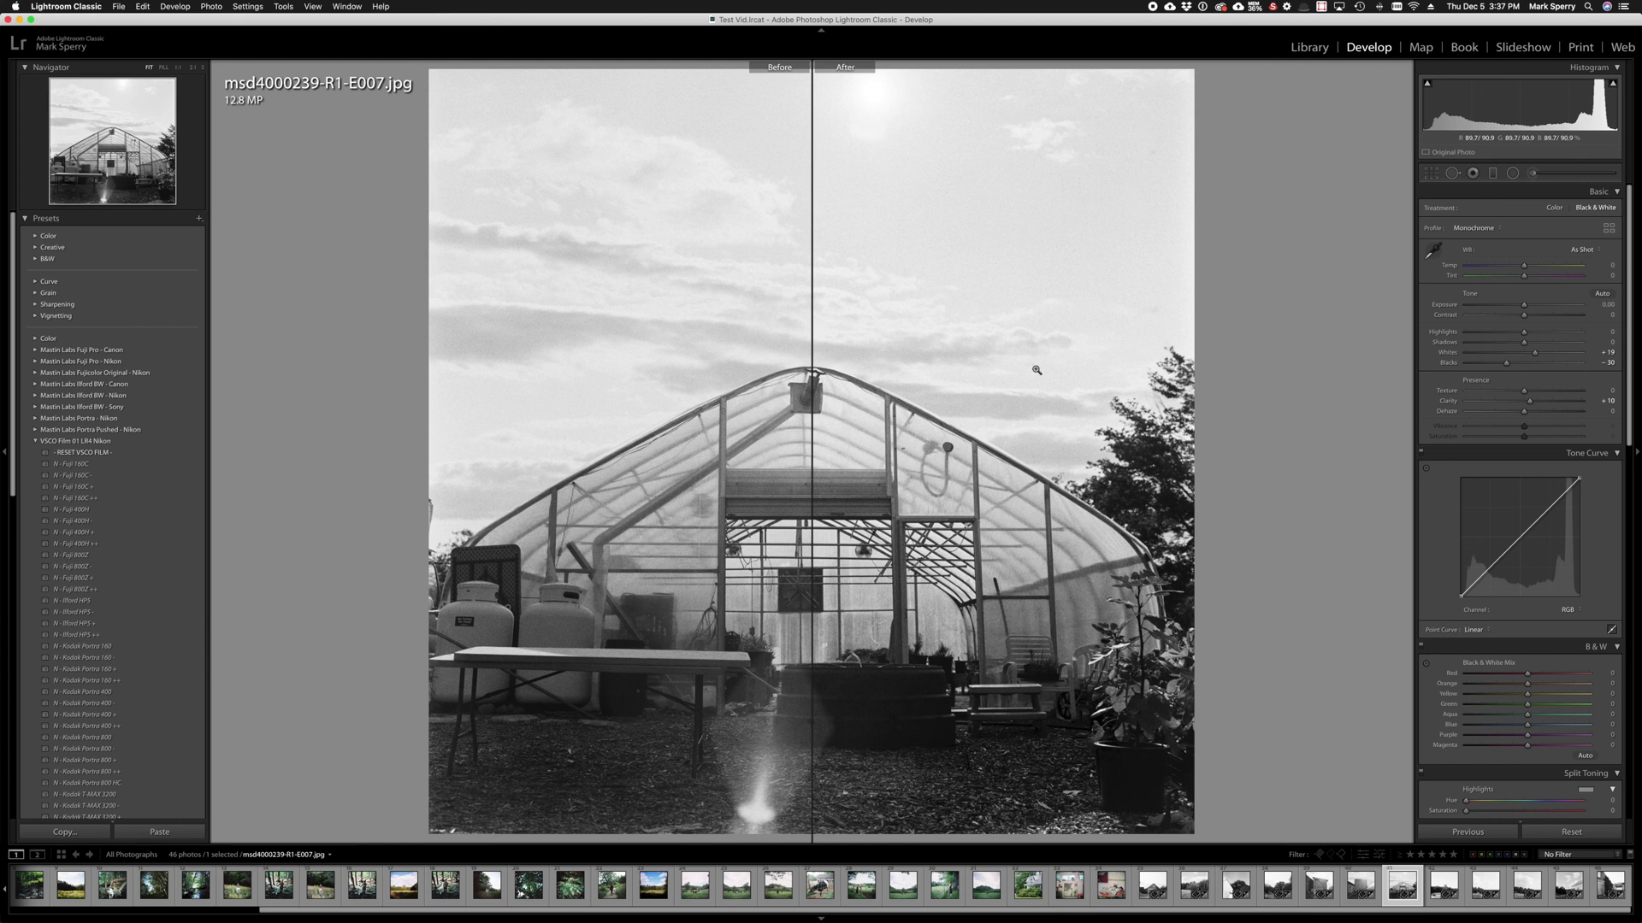
key(y)
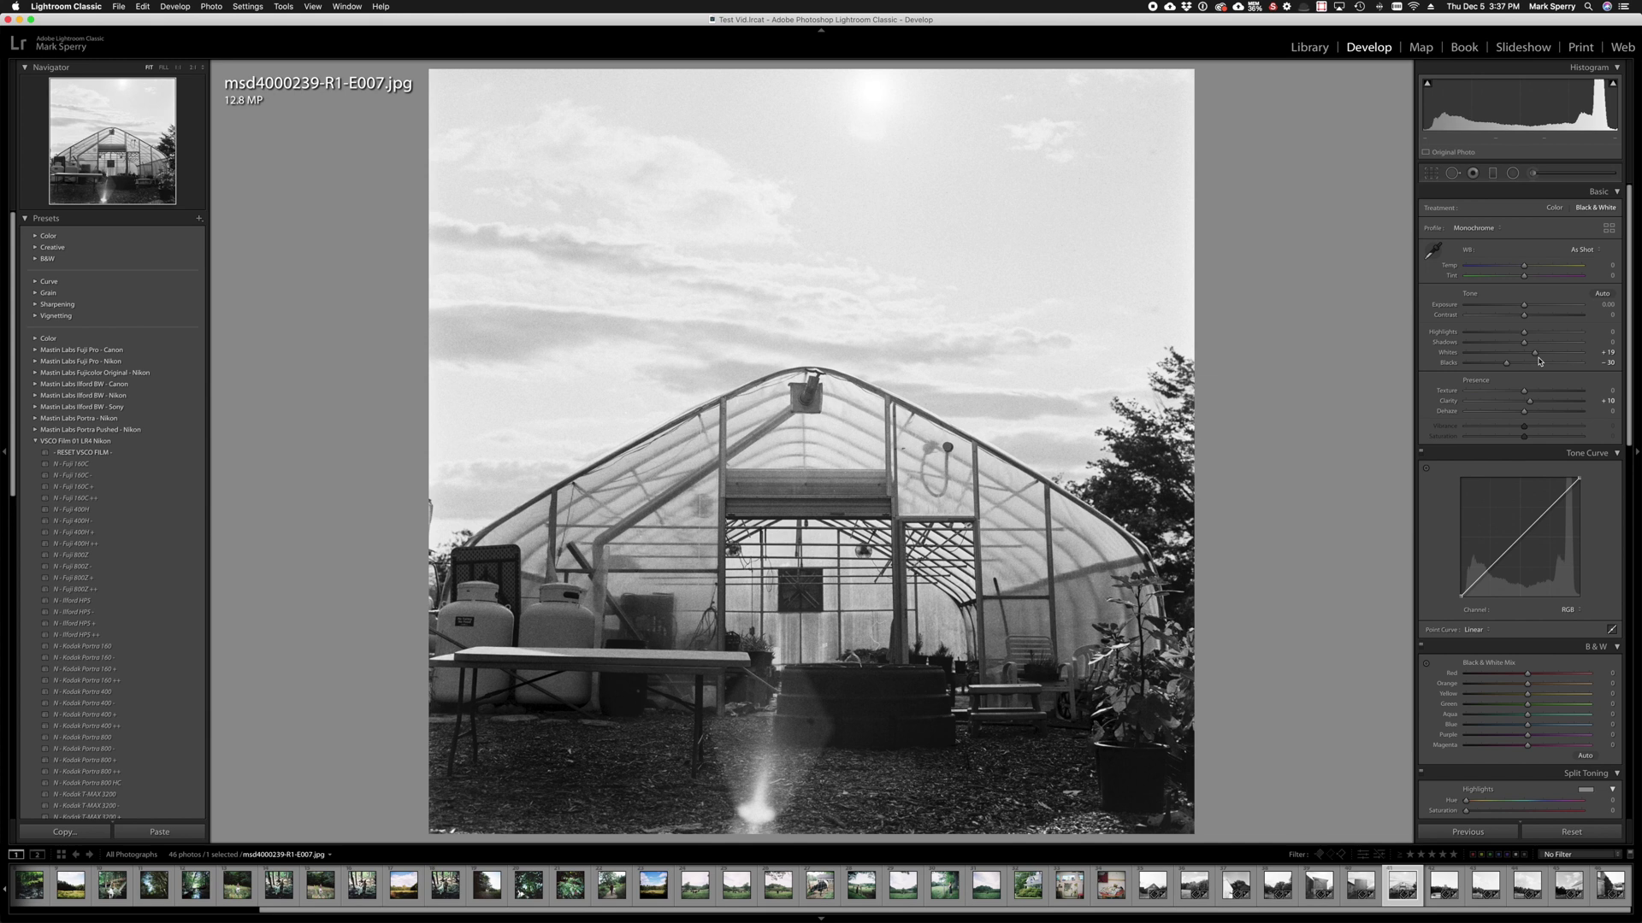
key(g)
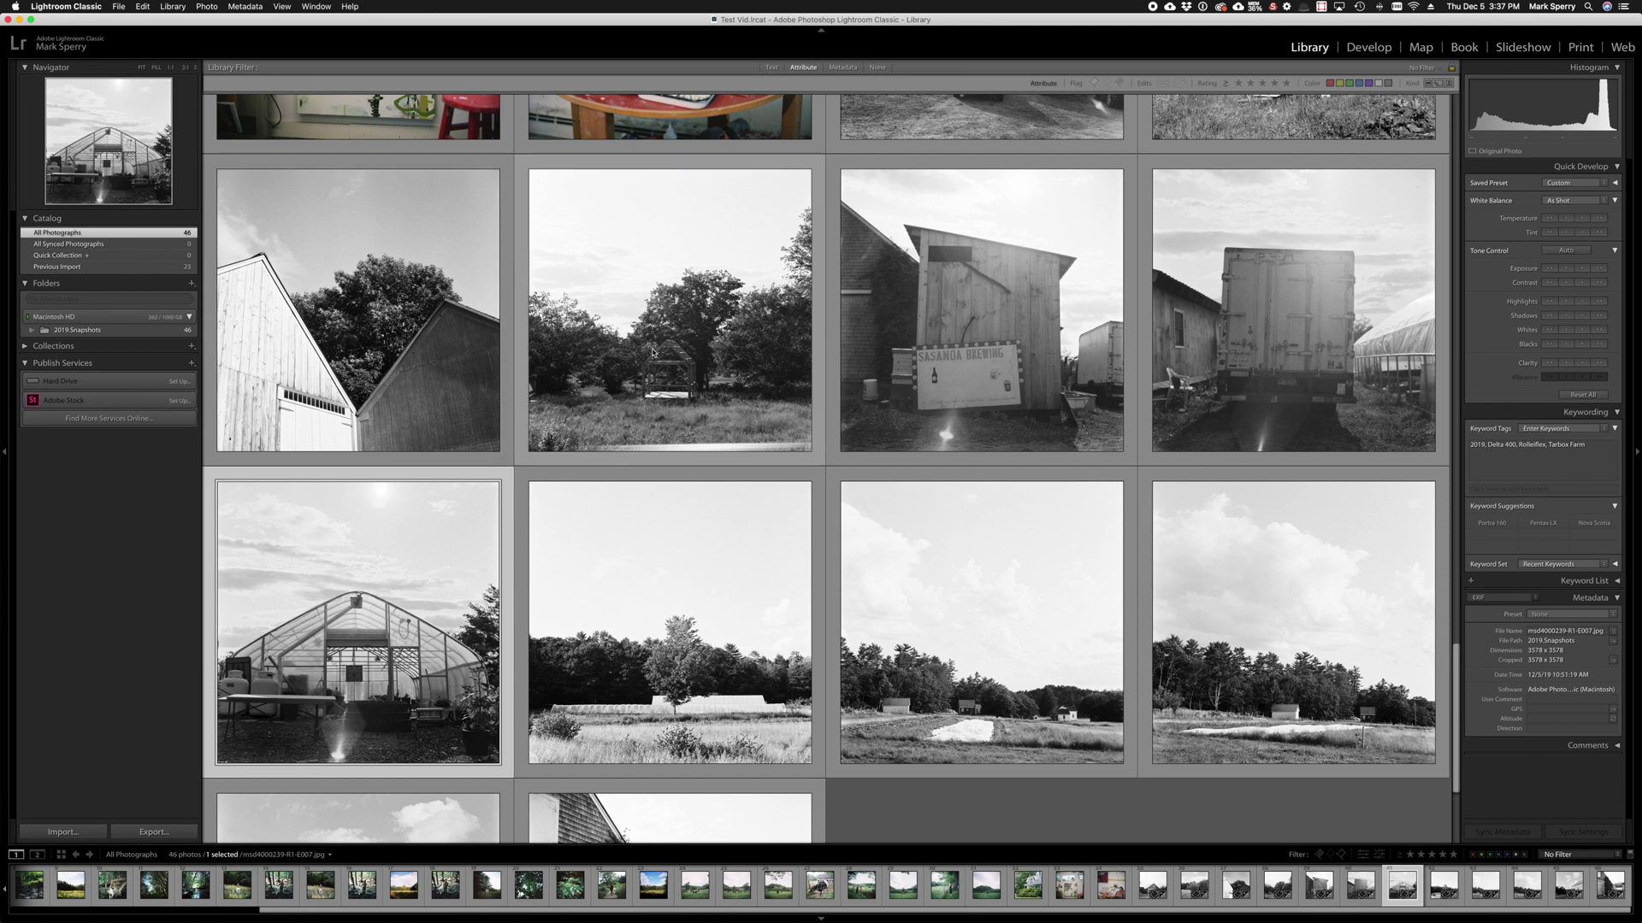
Open the Sasanoa Brewing shed photo (msd4000239-R1-E005.jpg) in the Develop module
scroll(652, 351, down, 3)
scroll(701, 275, up, 3)
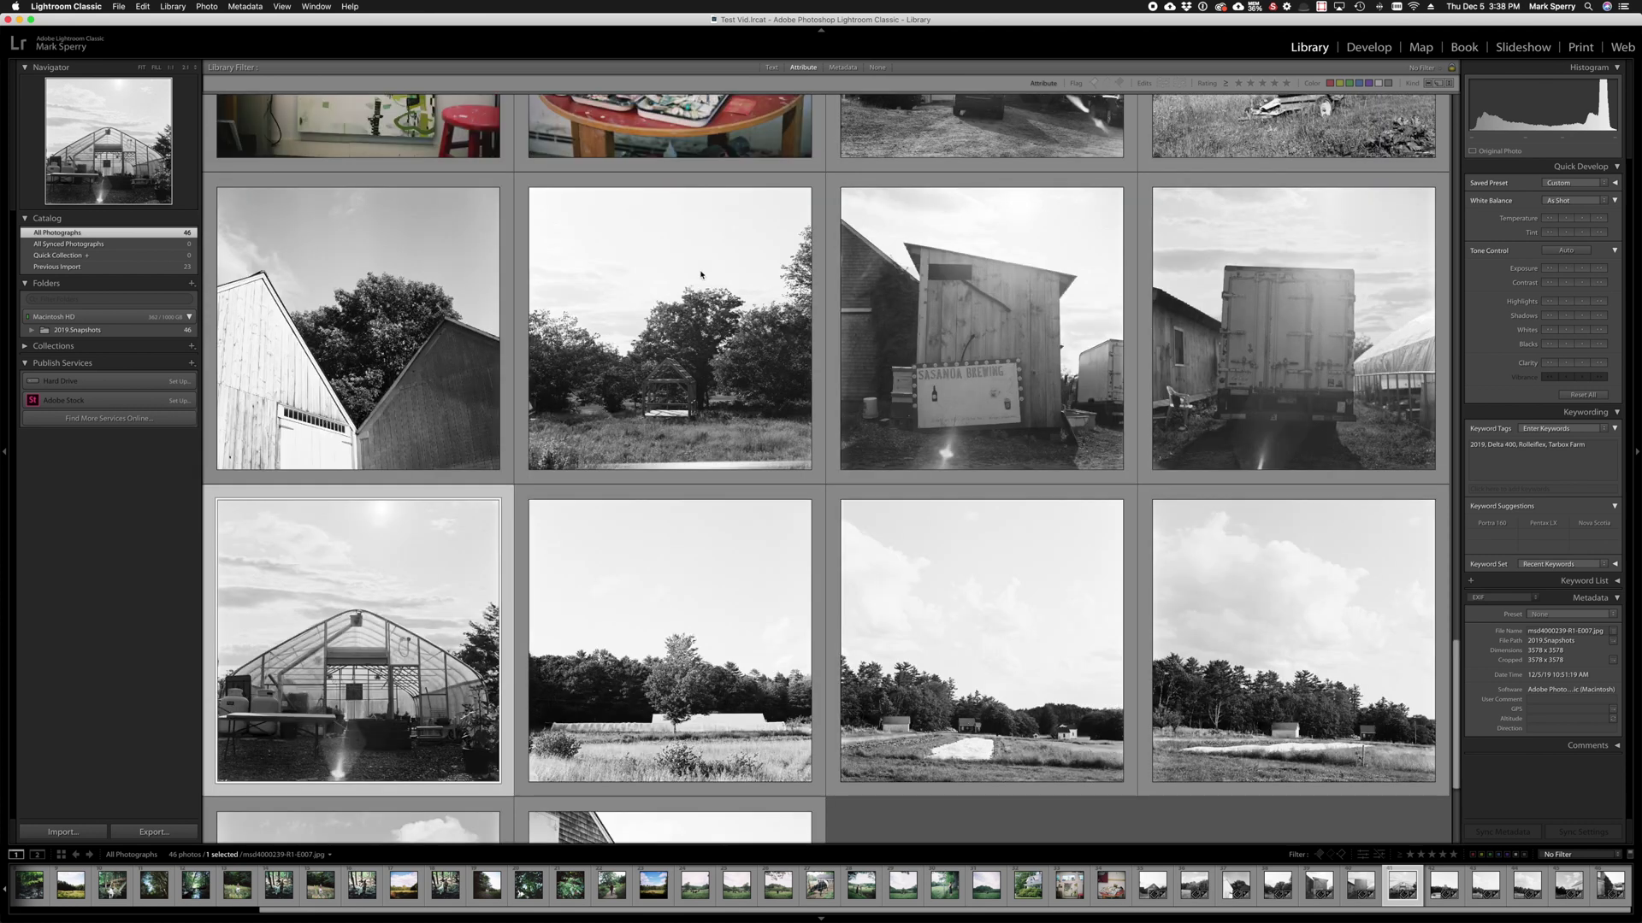
click(1032, 339)
double_click(1032, 338)
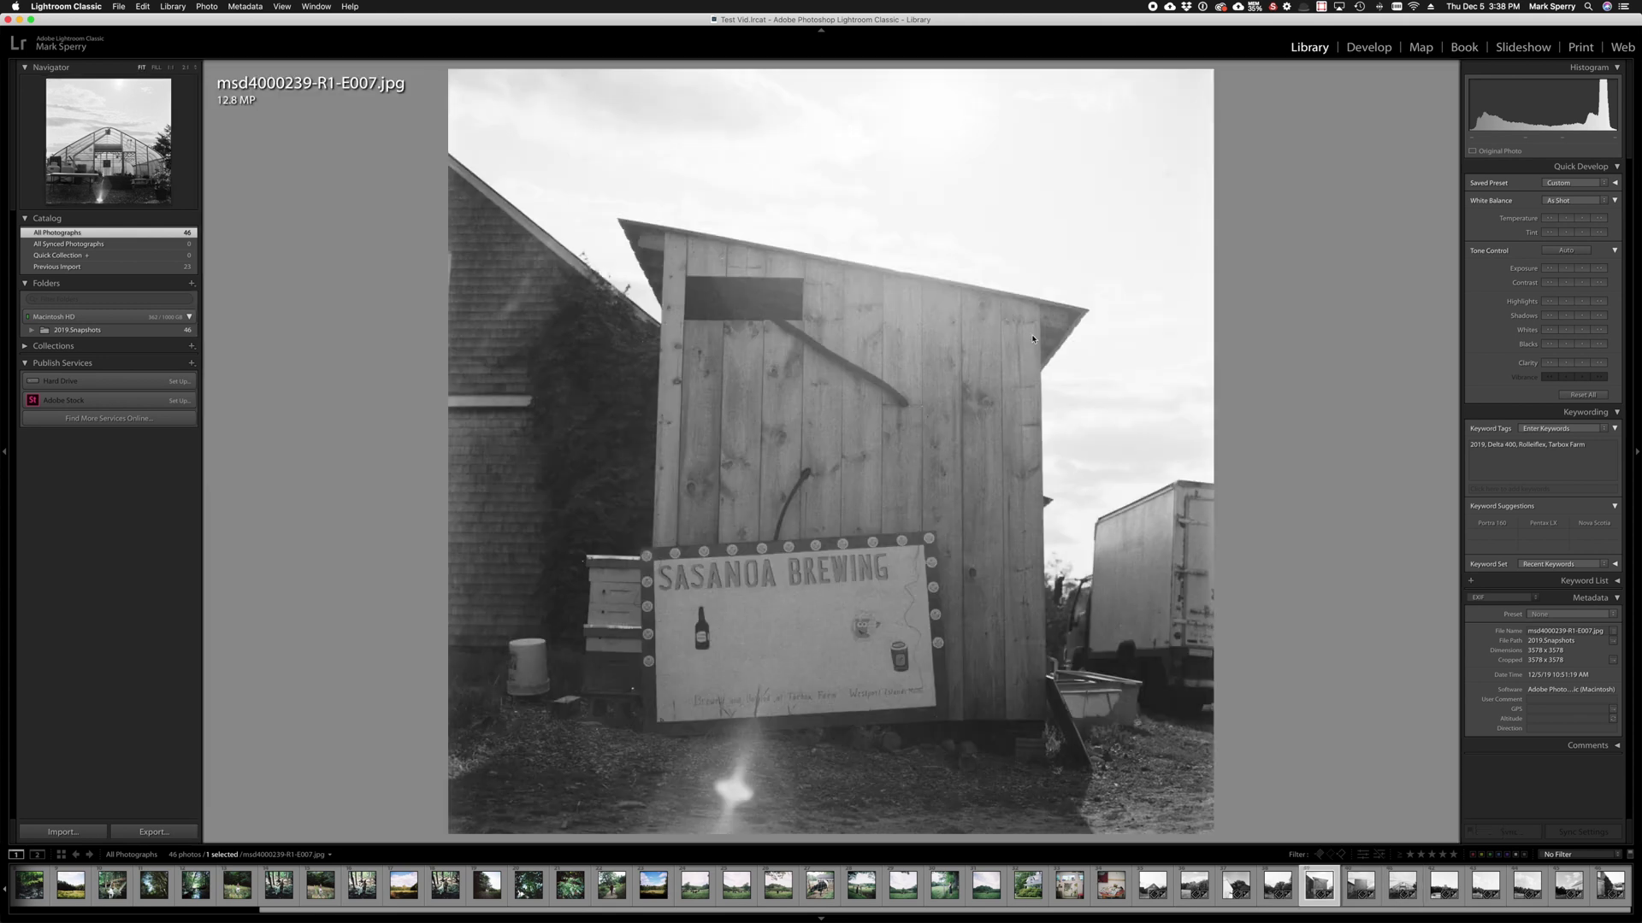
key(d)
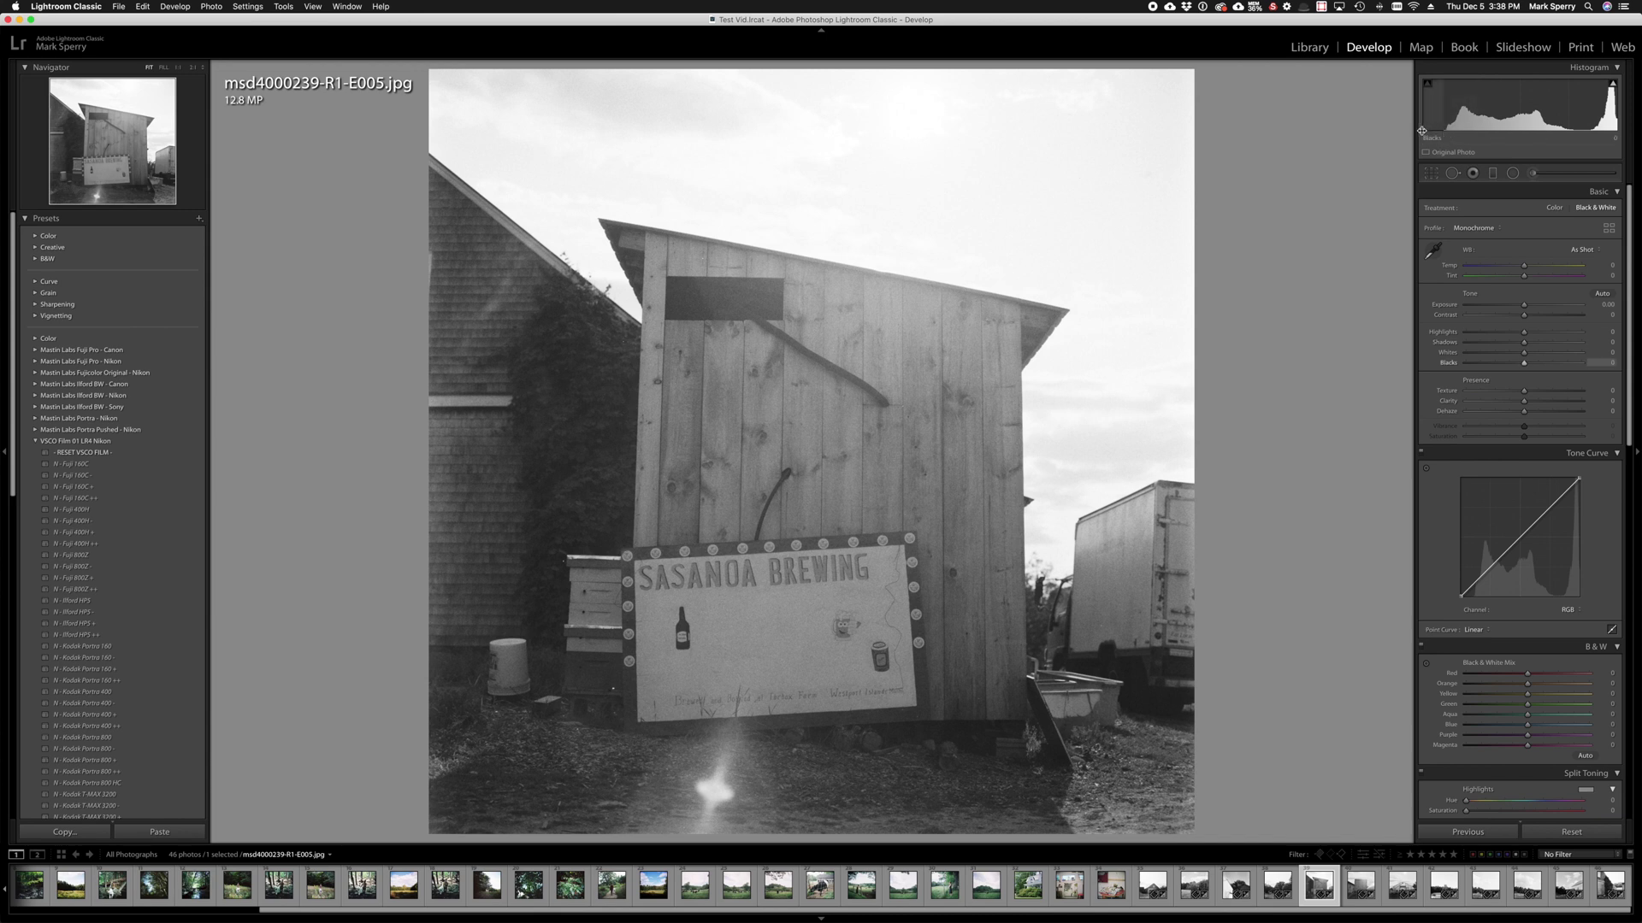
Lower the brewing shed photo's Blacks to −29 and compare it against the original
drag(1524, 362, 1489, 362)
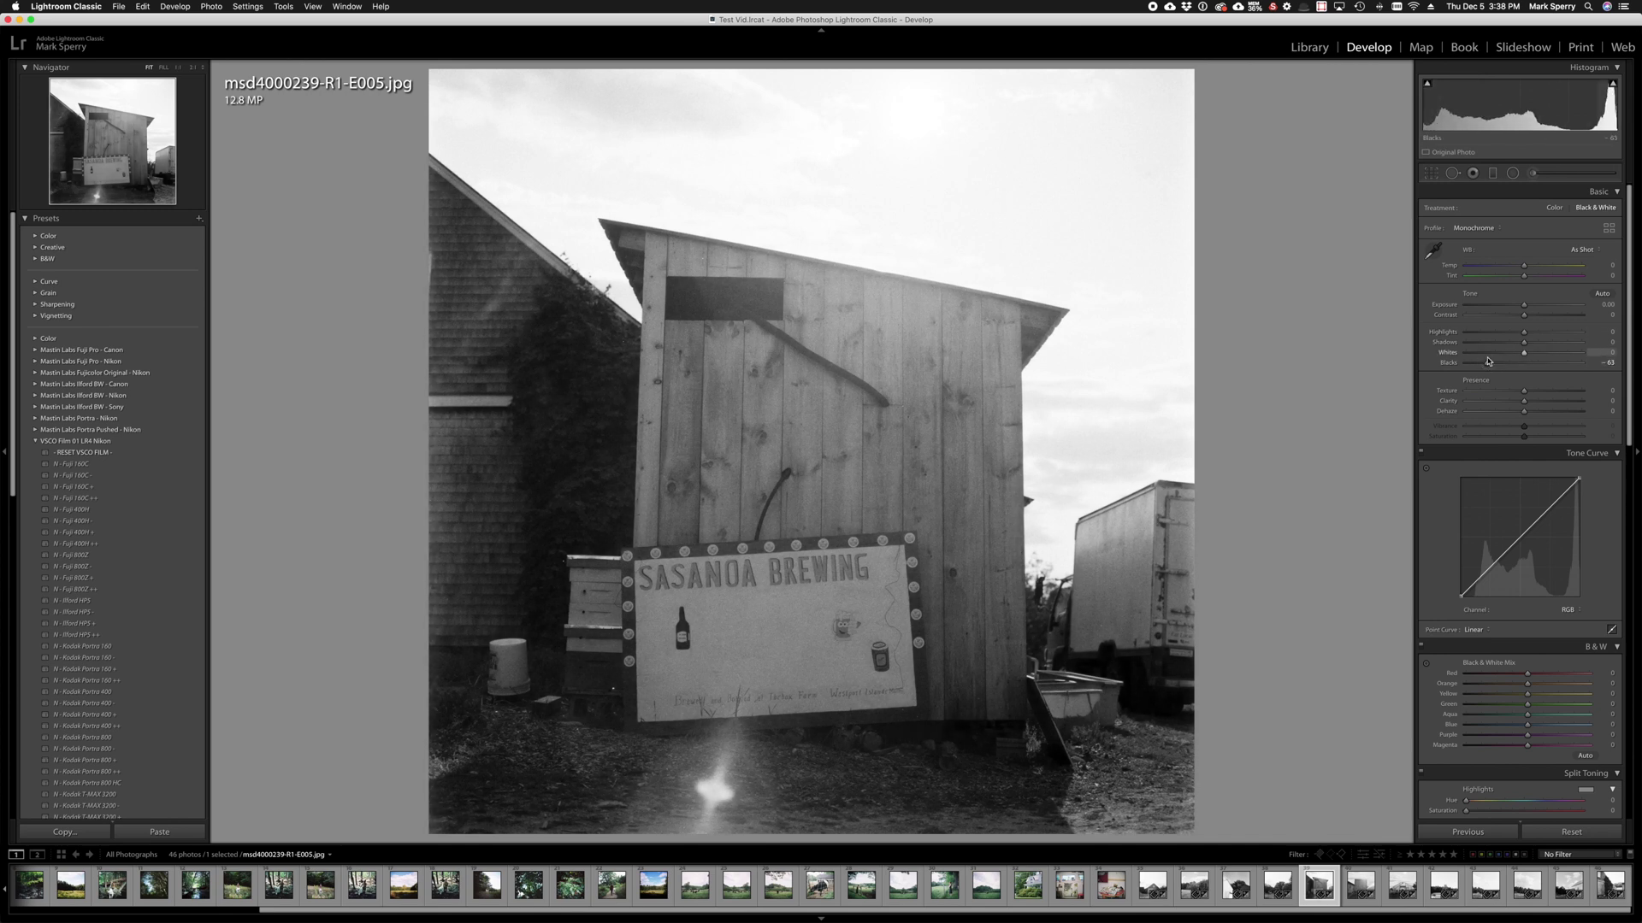
key(shift+y)
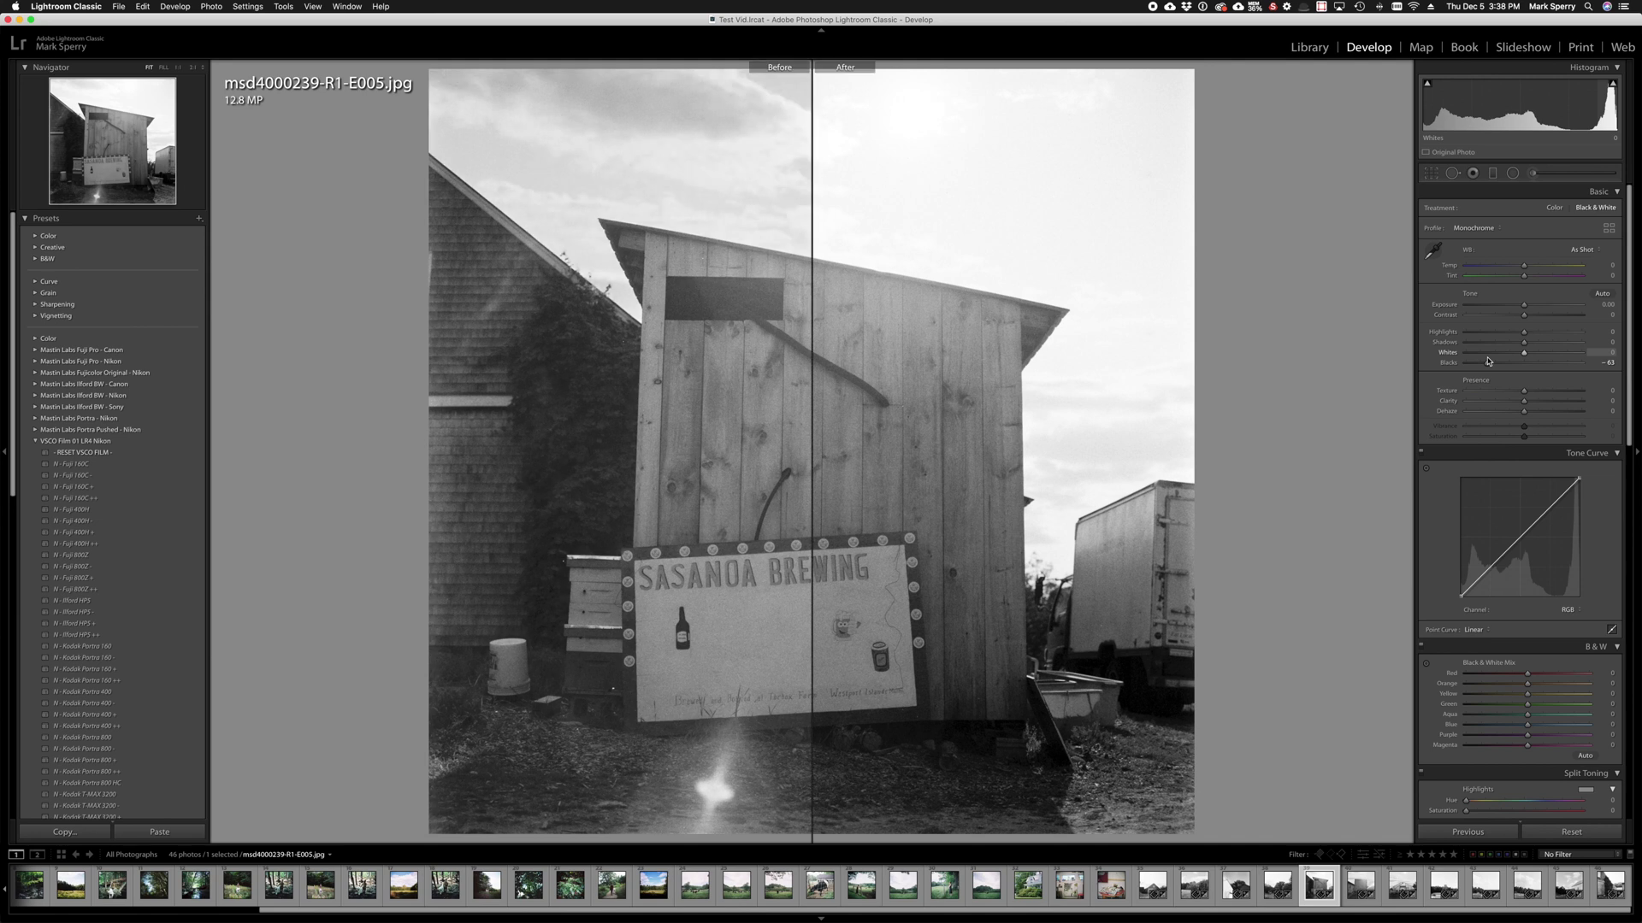
key(shift+y)
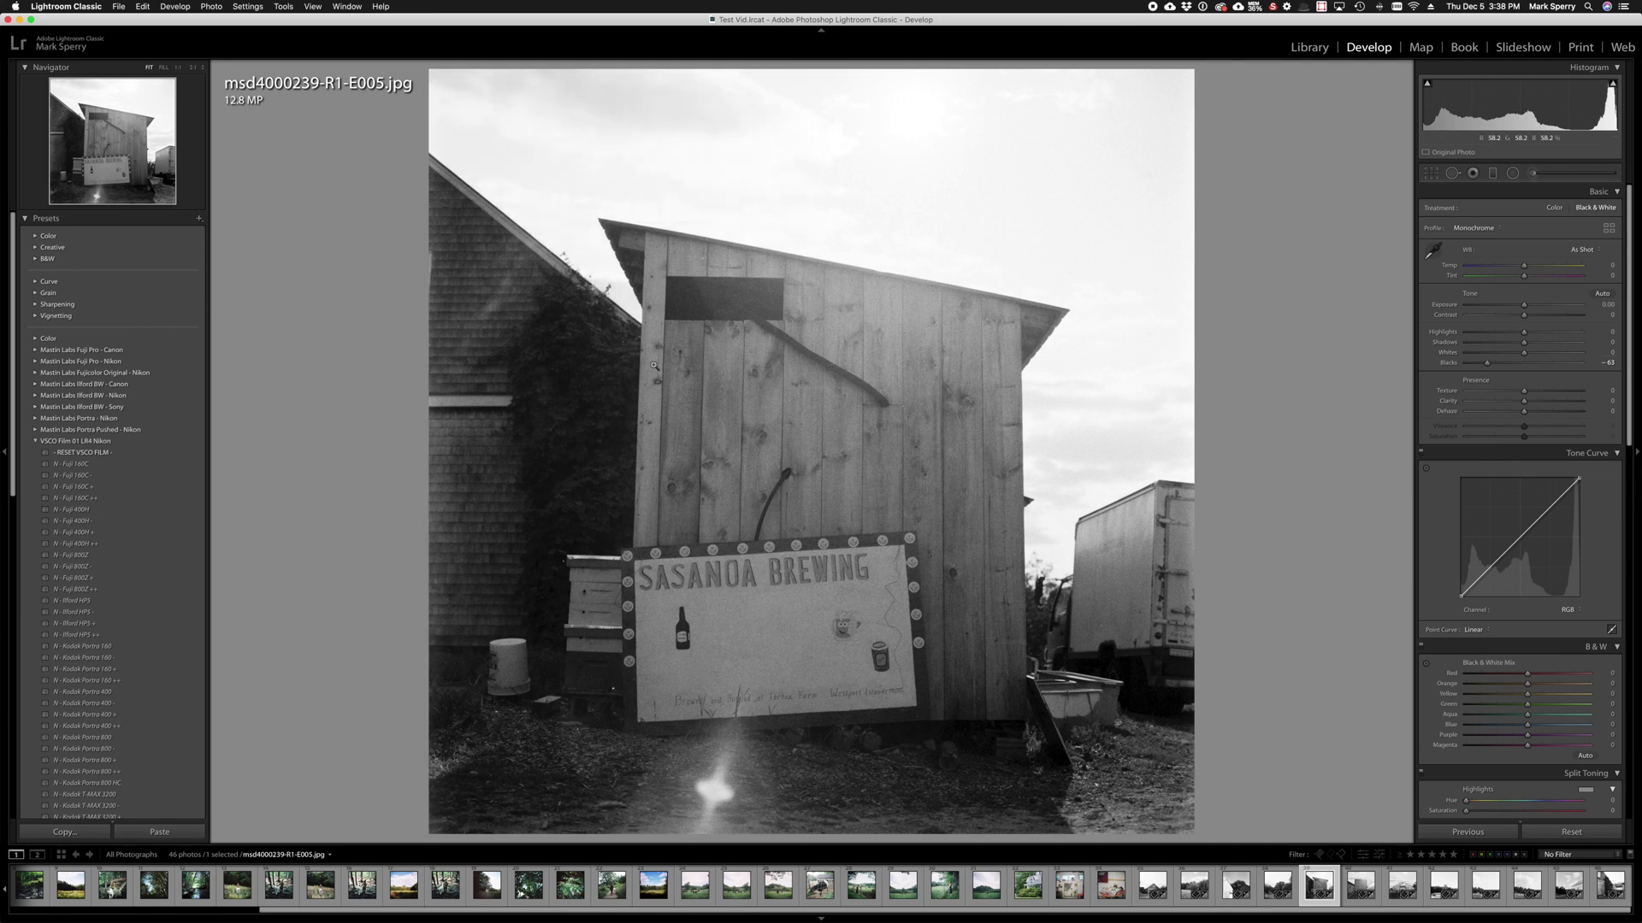
key(shift+y)
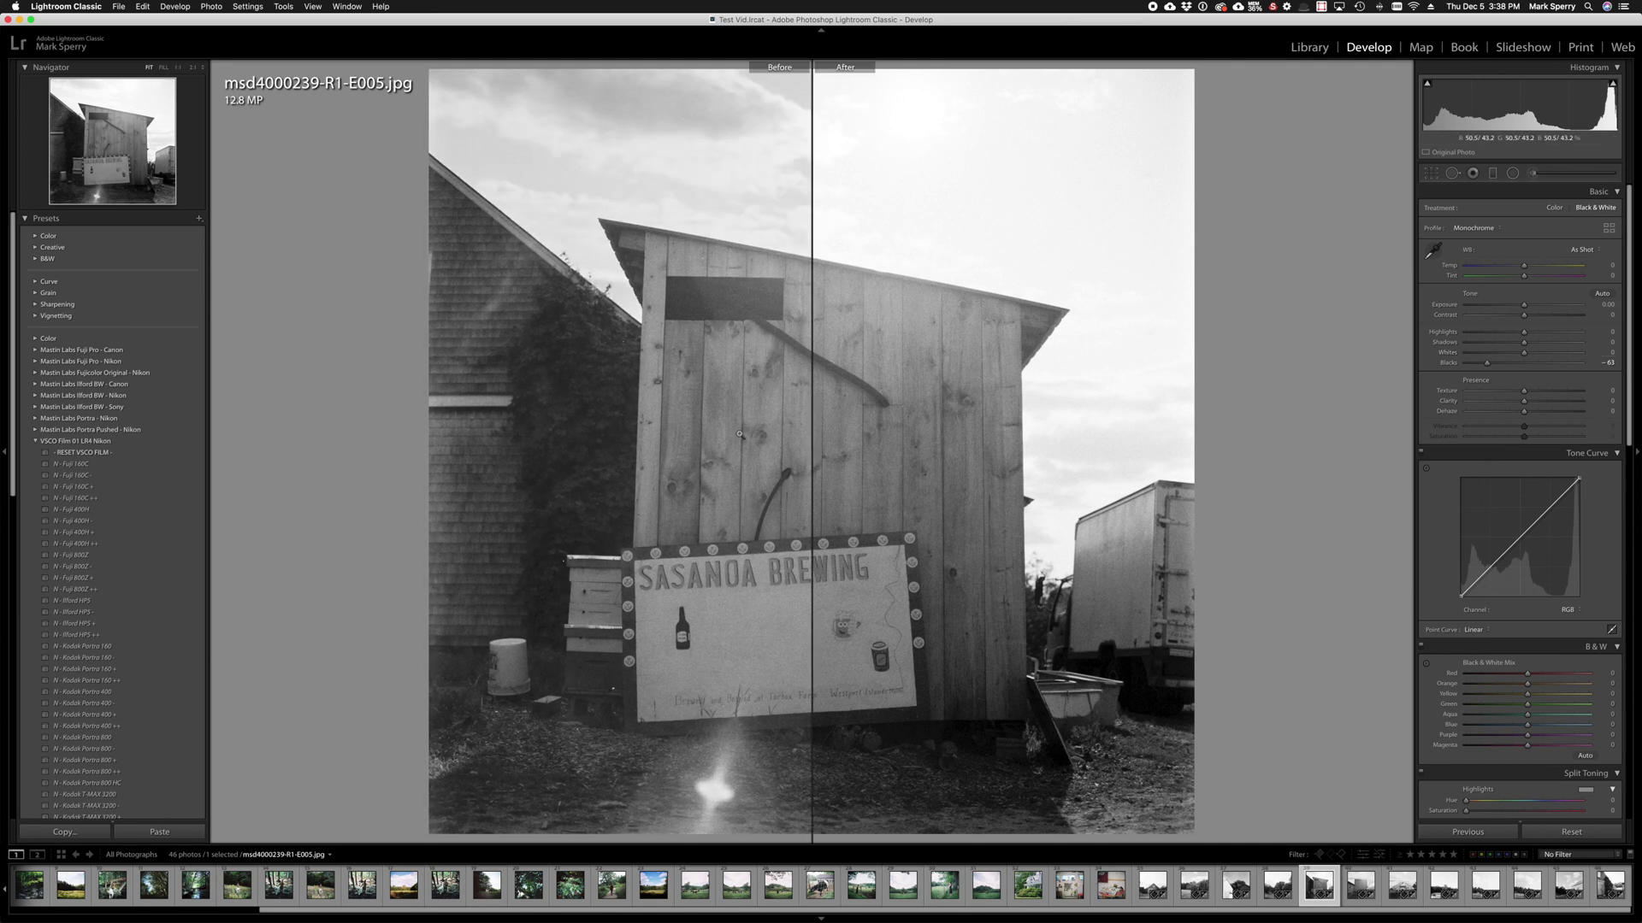
key(shift+y)
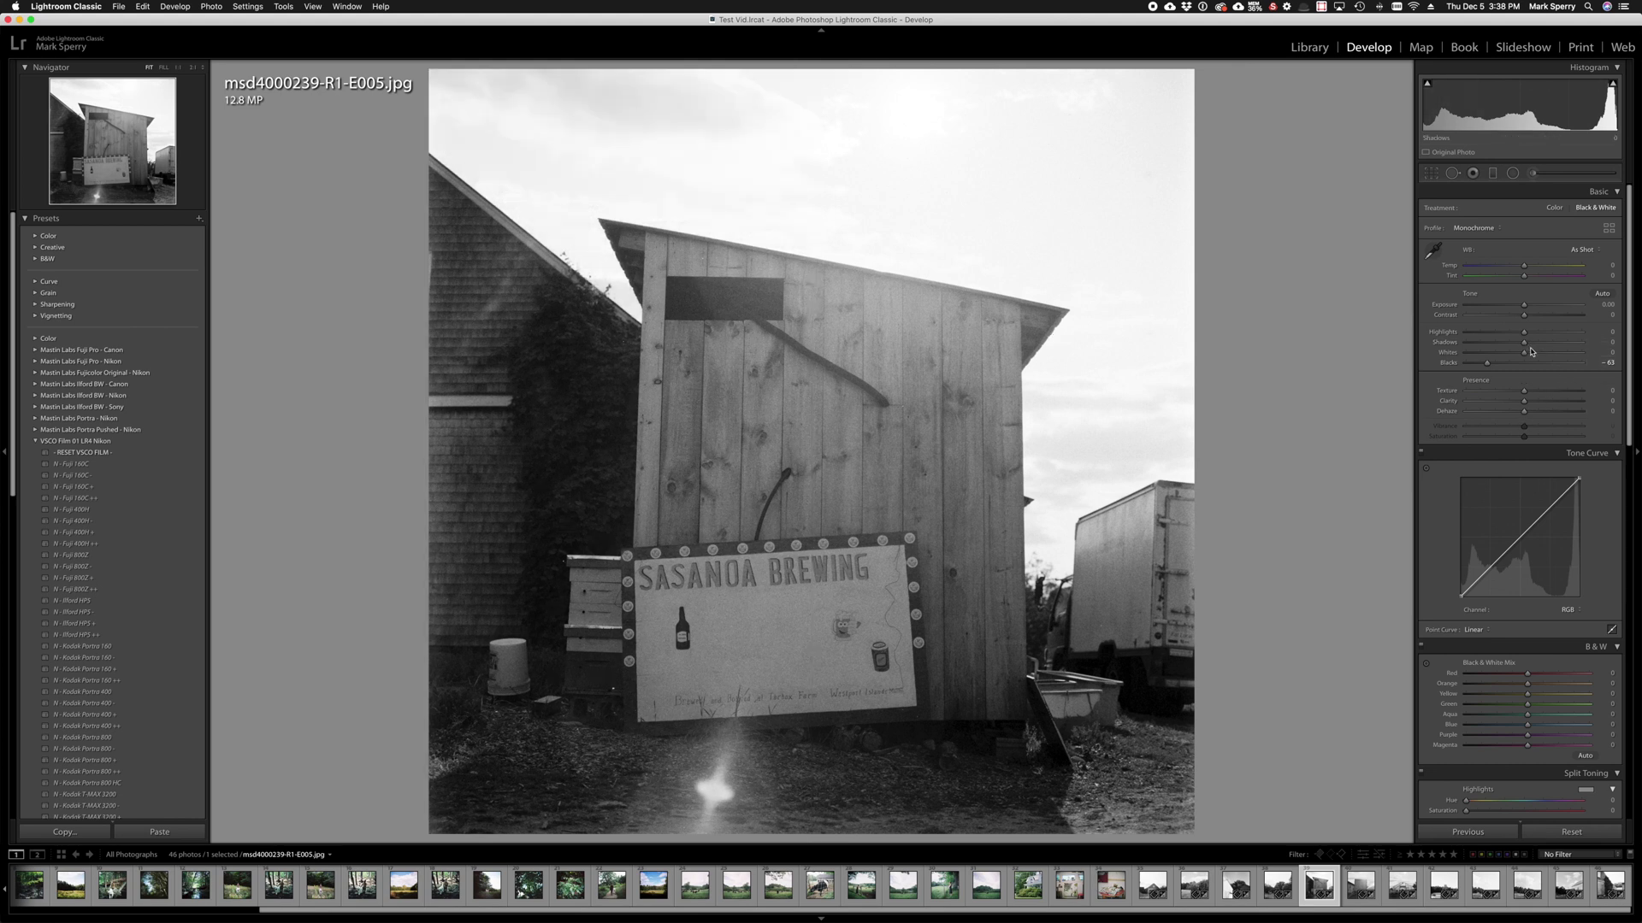
Set Clarity to +15, try 0, then return it to +15
click(1614, 400)
text(15)
key(Return)
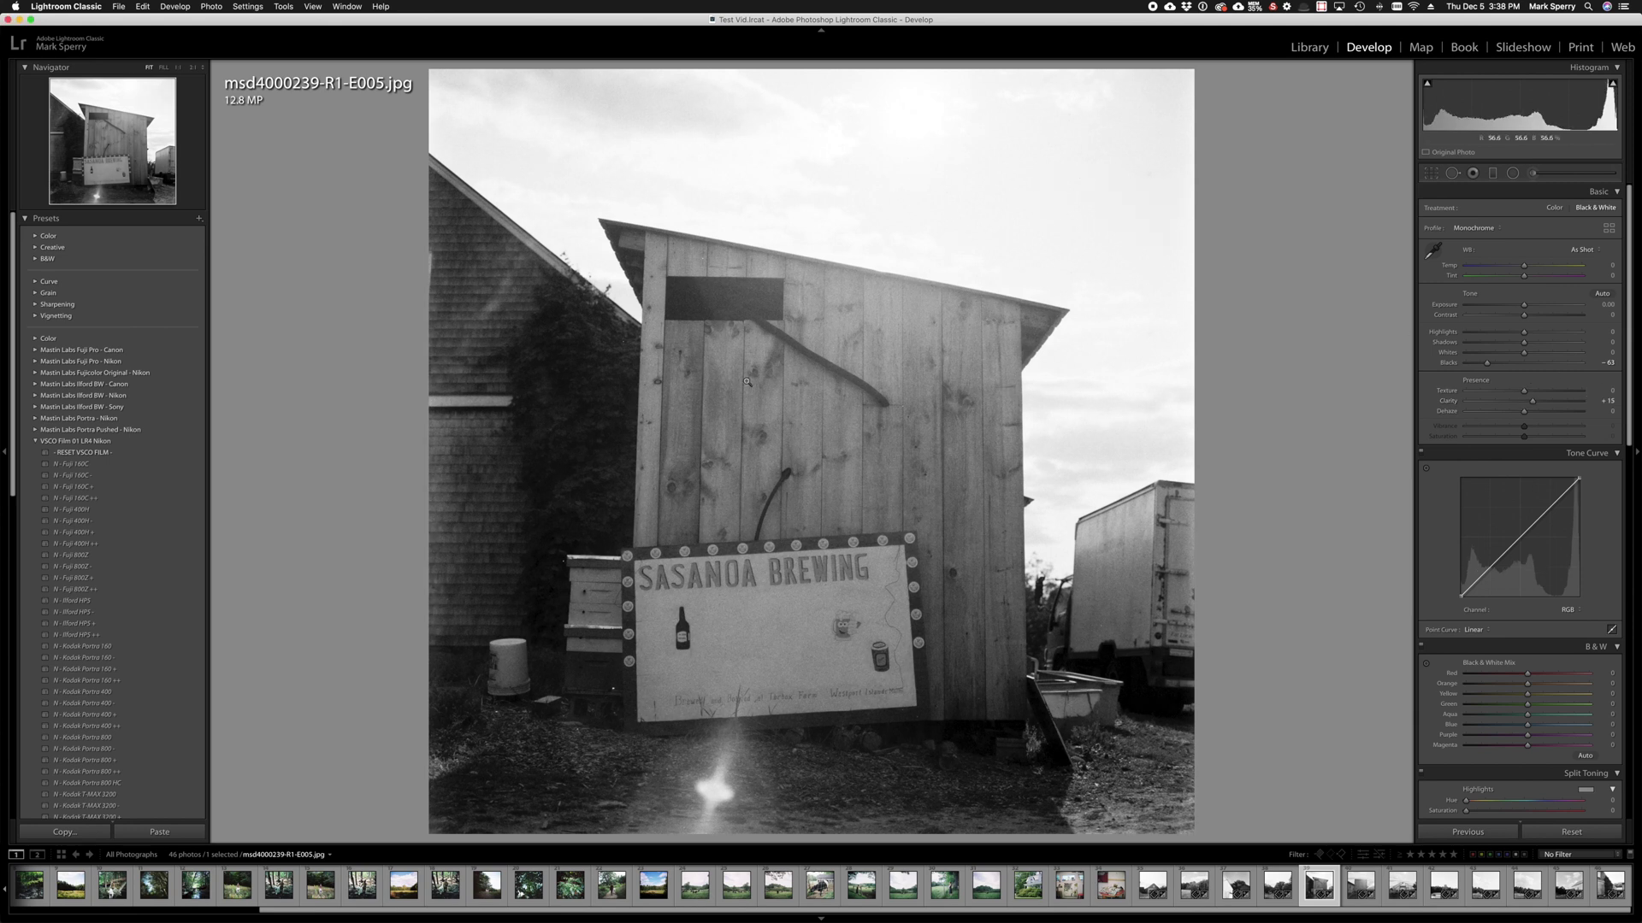
click(1607, 400)
text(0)
key(Return)
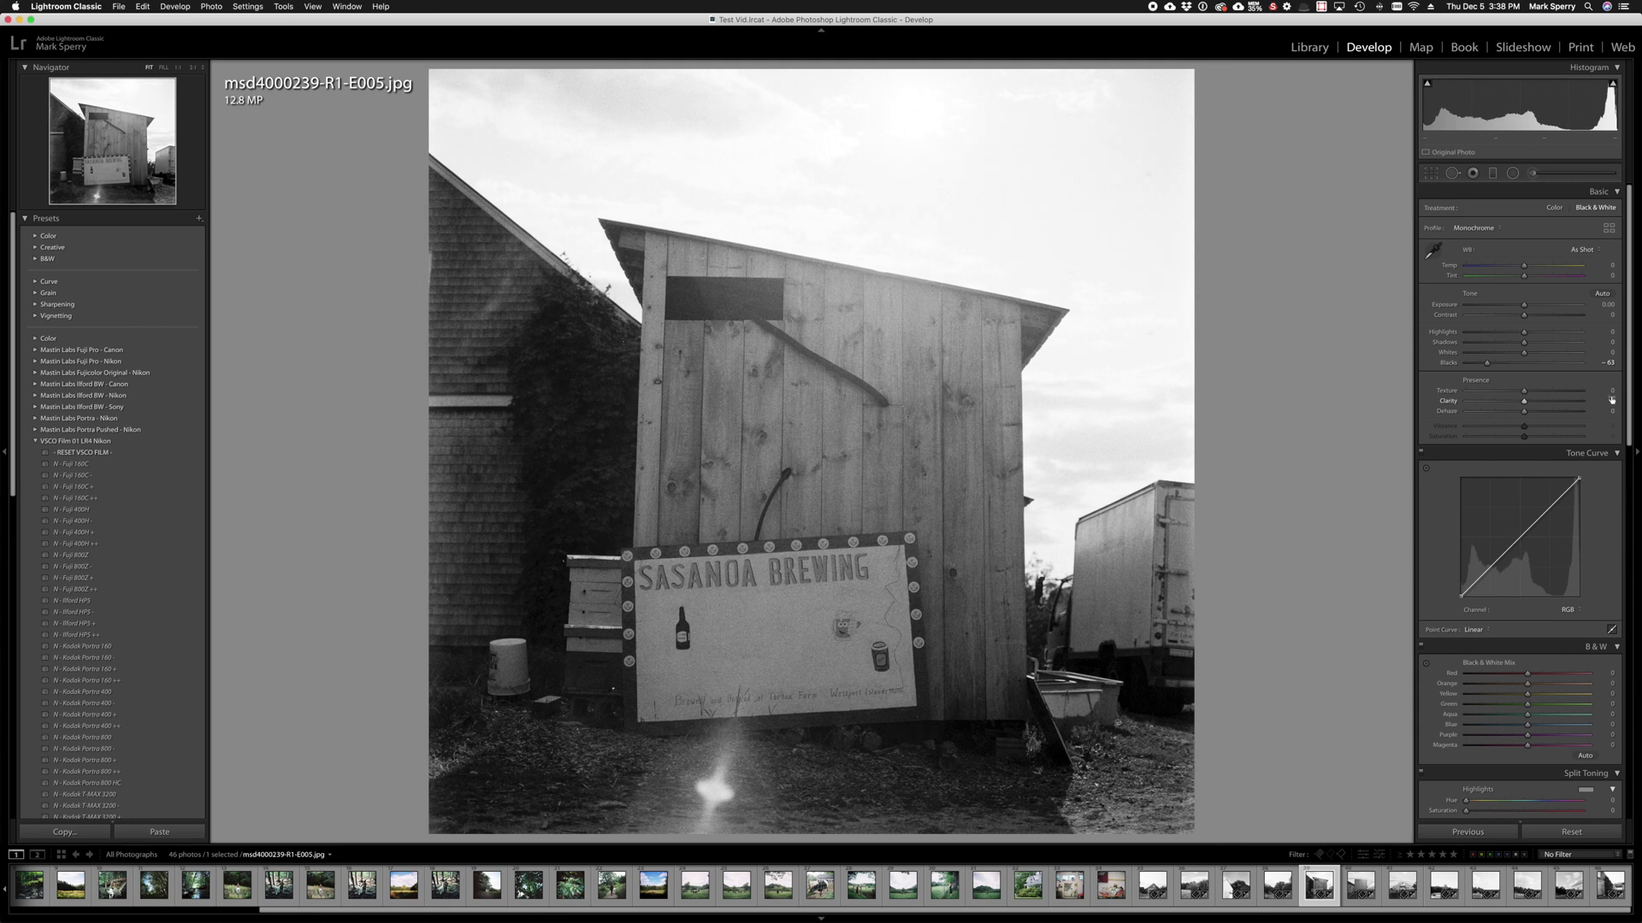
click(1611, 399)
text(15)
key(Return)
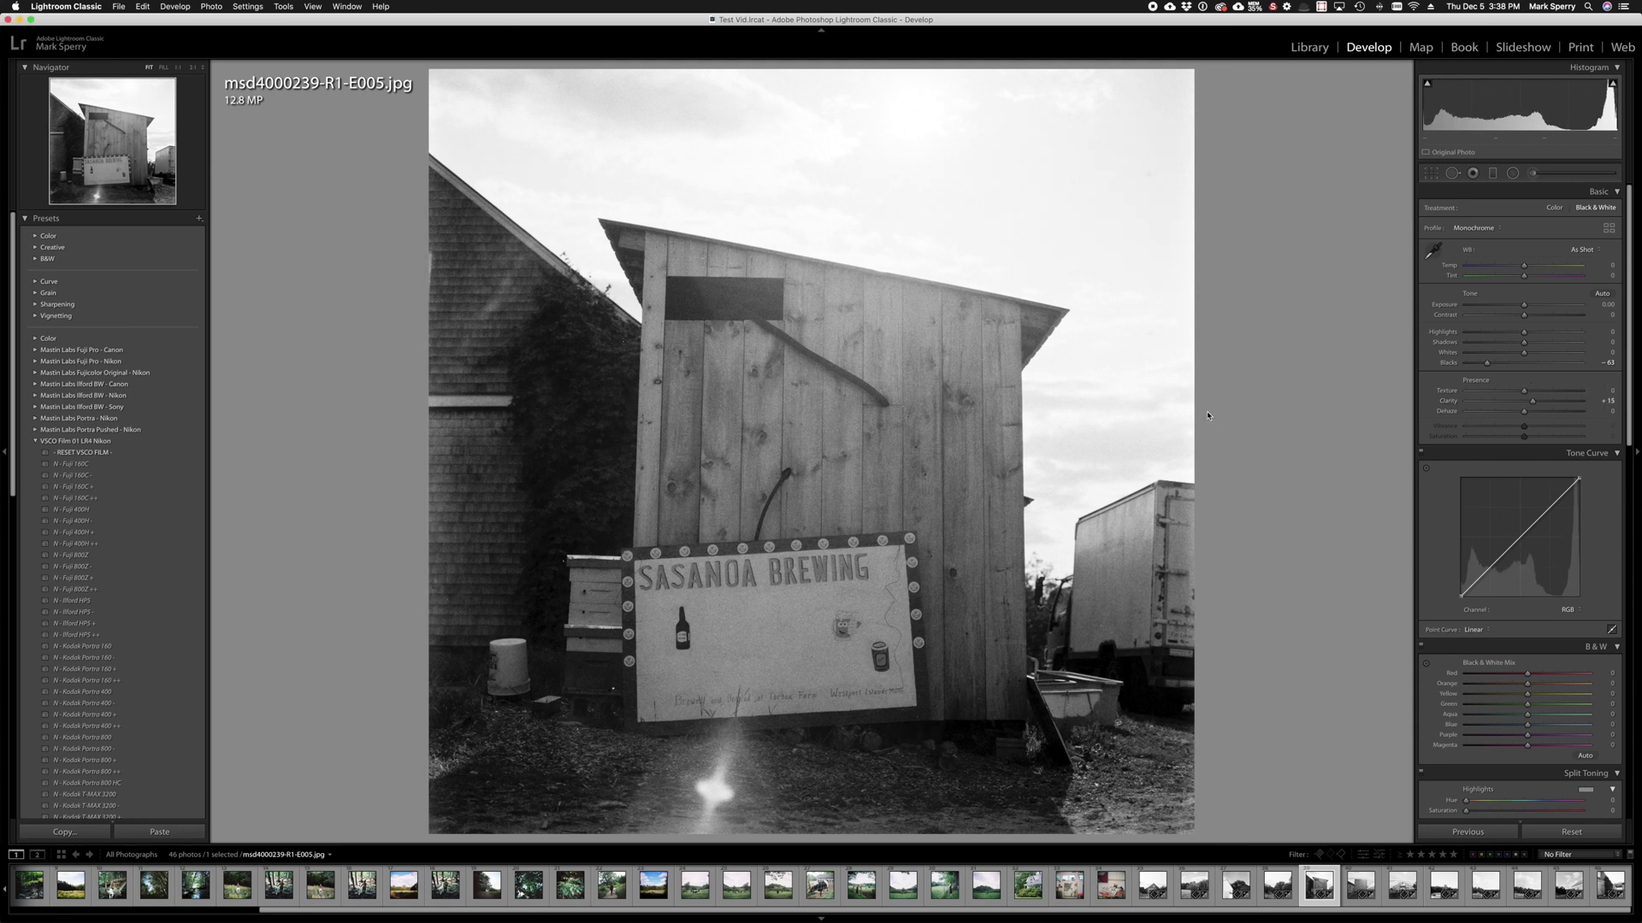
Compare the +15 Clarity edit against the original in Before/After, then return to the single image
key(shift+y)
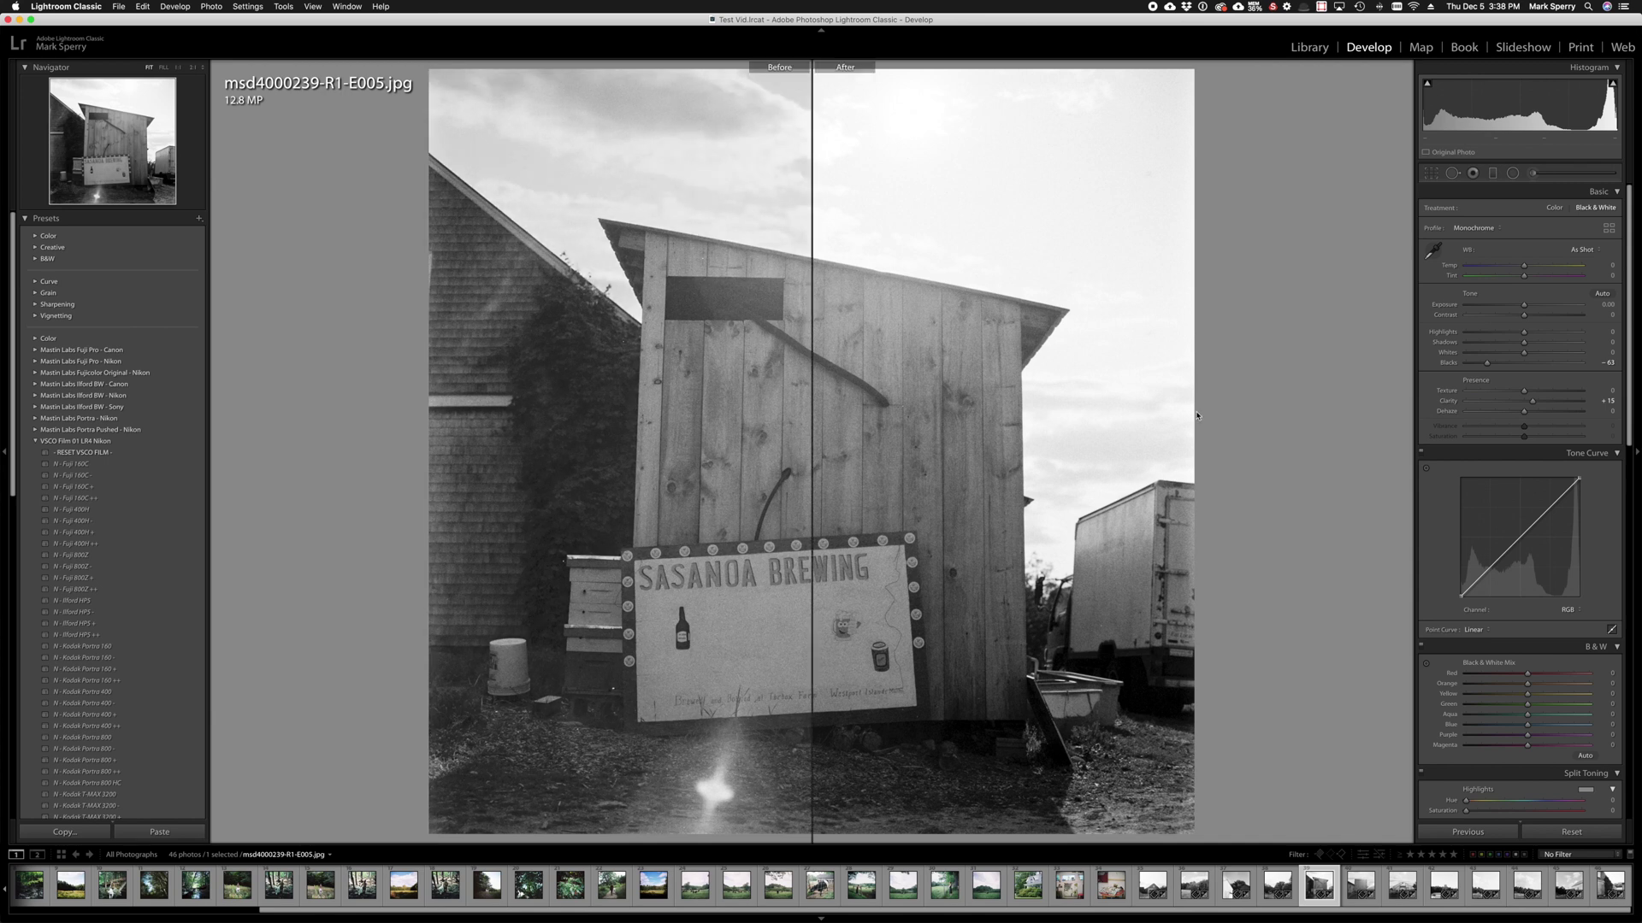
key(shift+y)
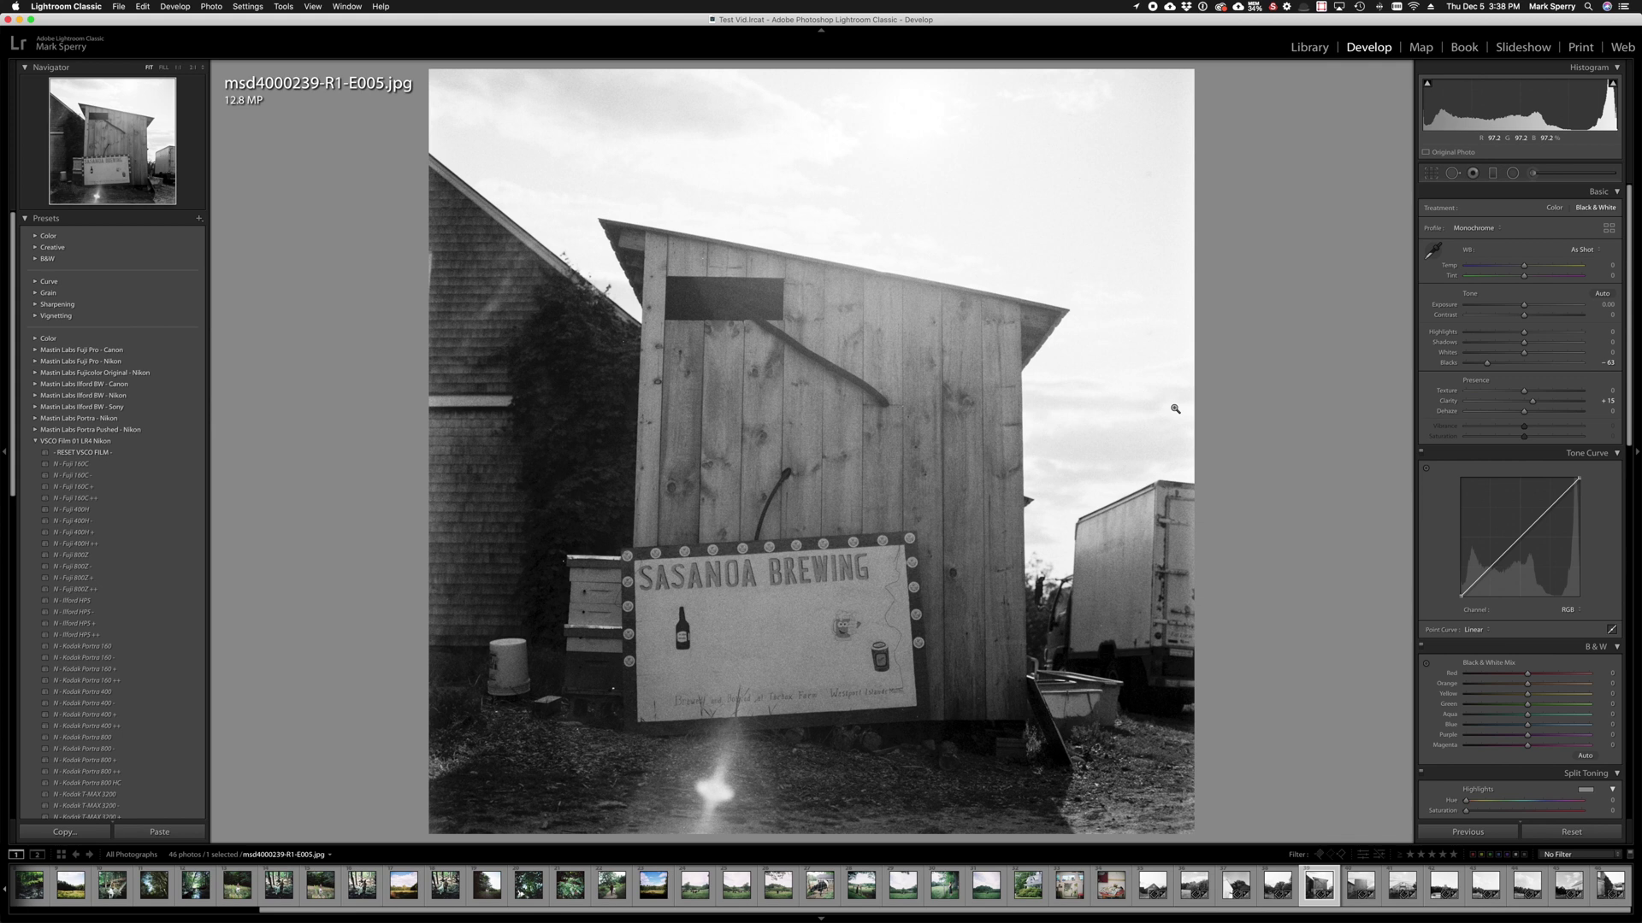
key(shift+y)
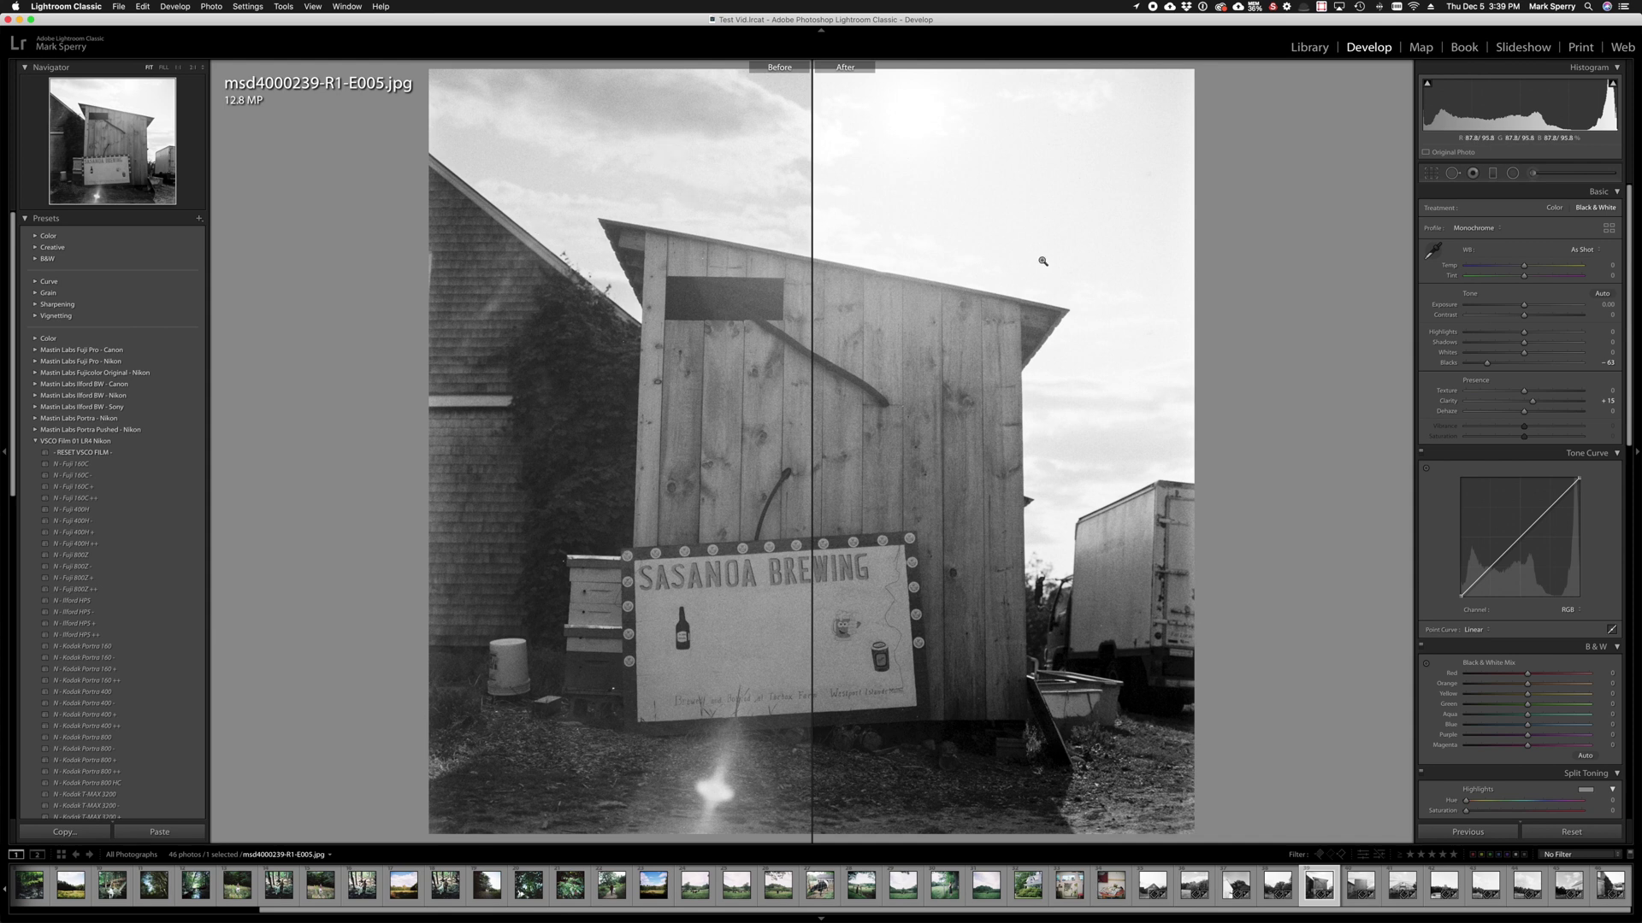
key(y)
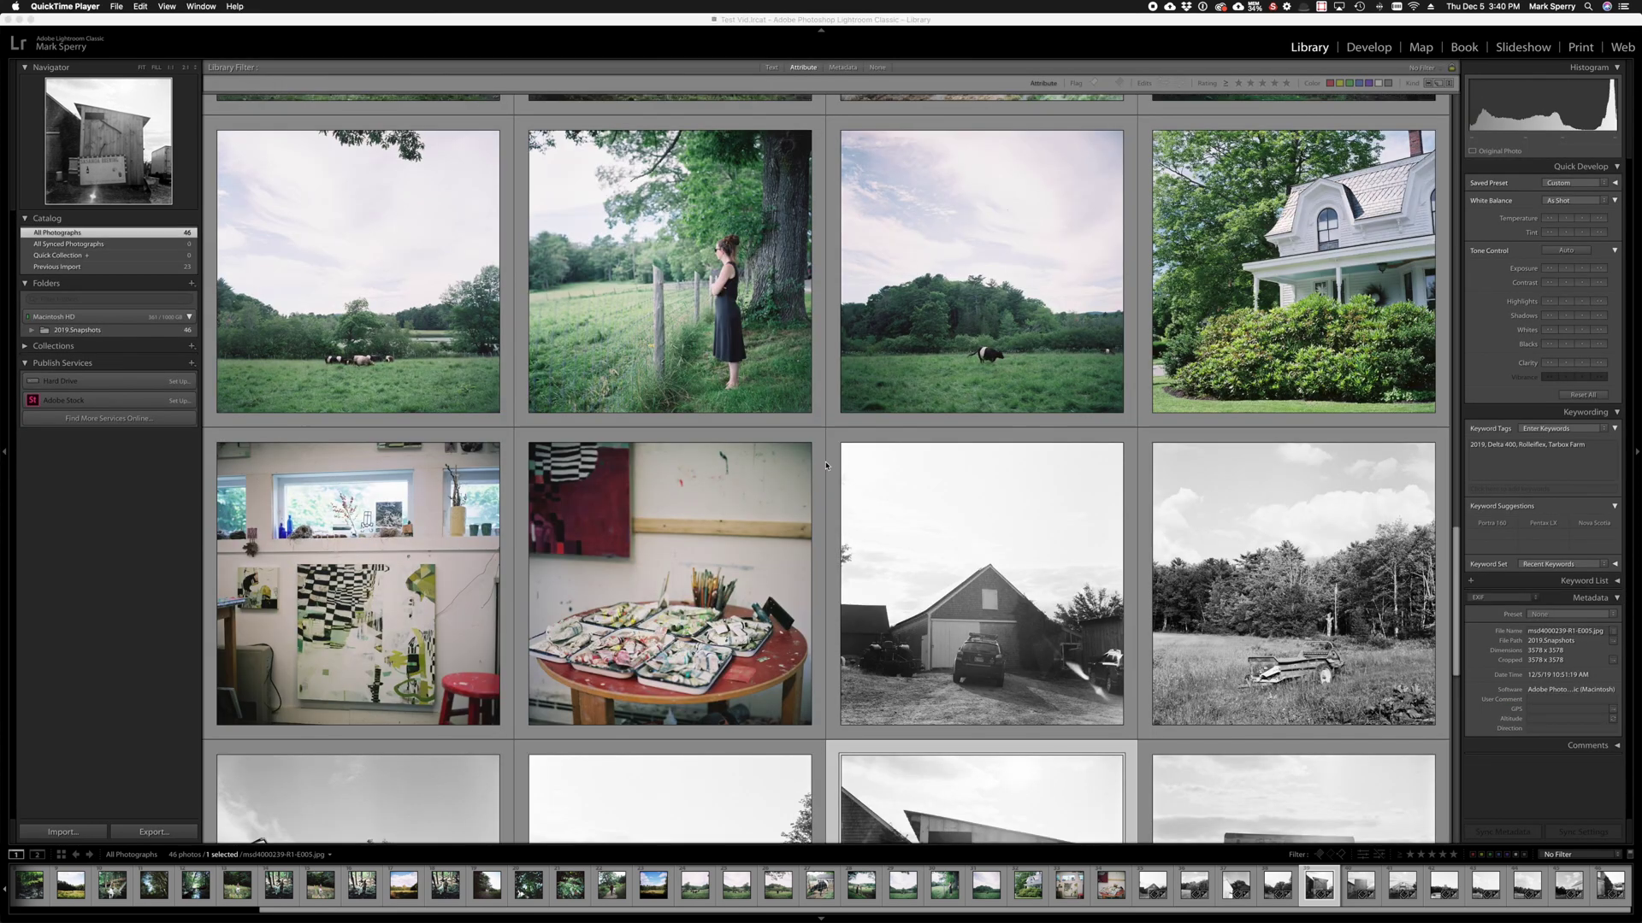
Find the belted-cows pasture scan ms4h073091-R1-E001.jpg in the grid and open it in Loupe
scroll(826, 466, up, 5)
scroll(826, 466, down, 2)
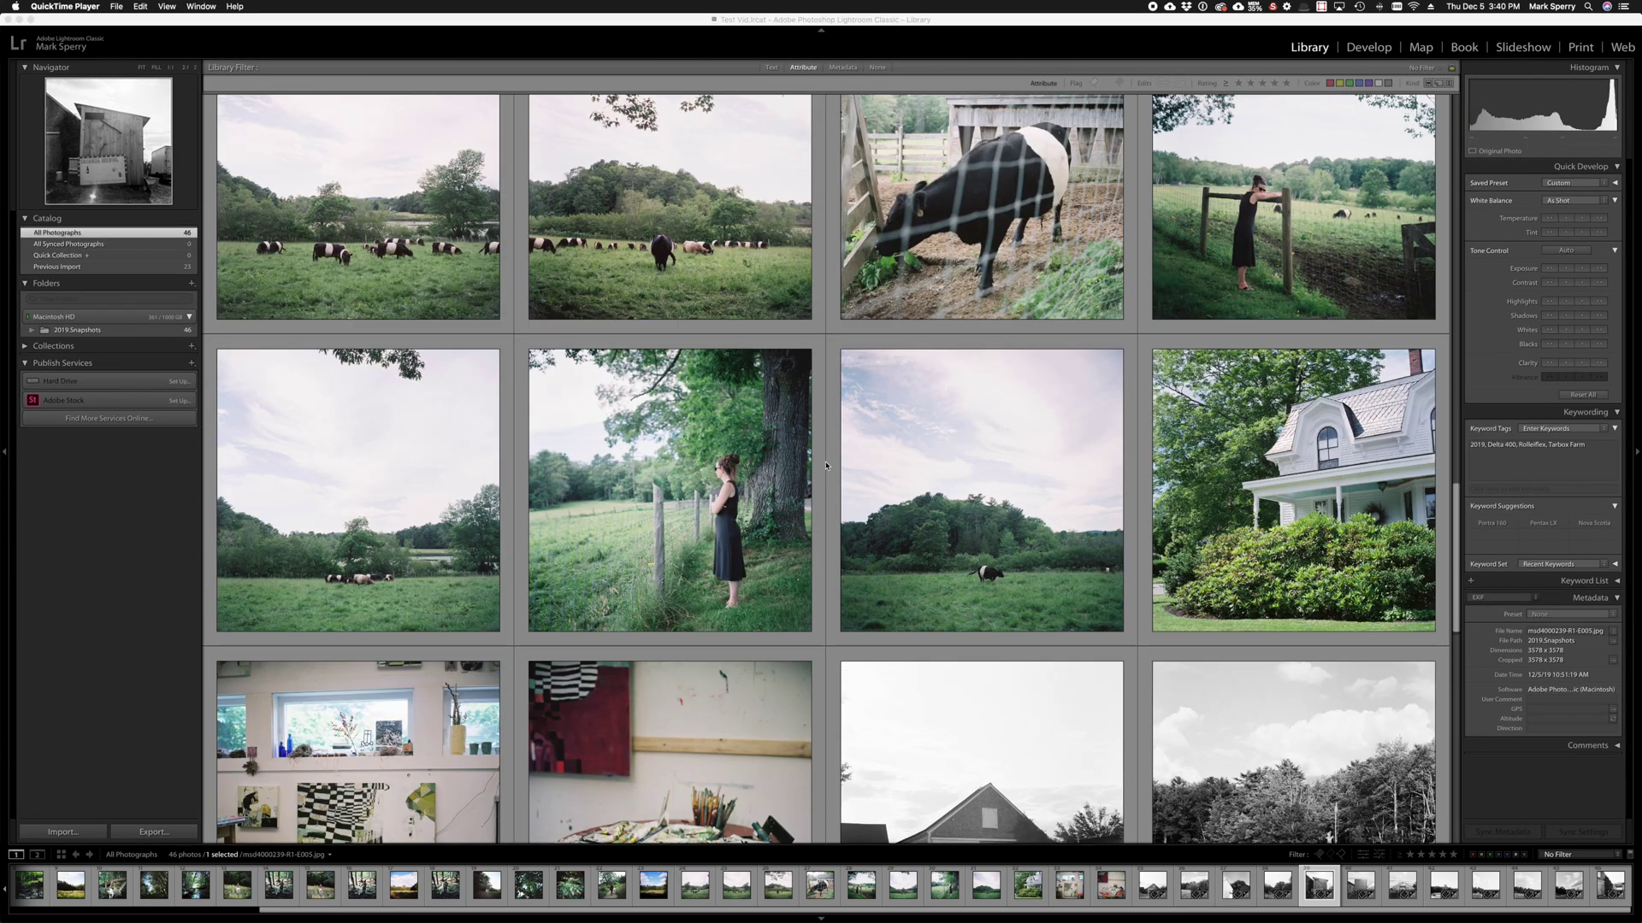
click(719, 672)
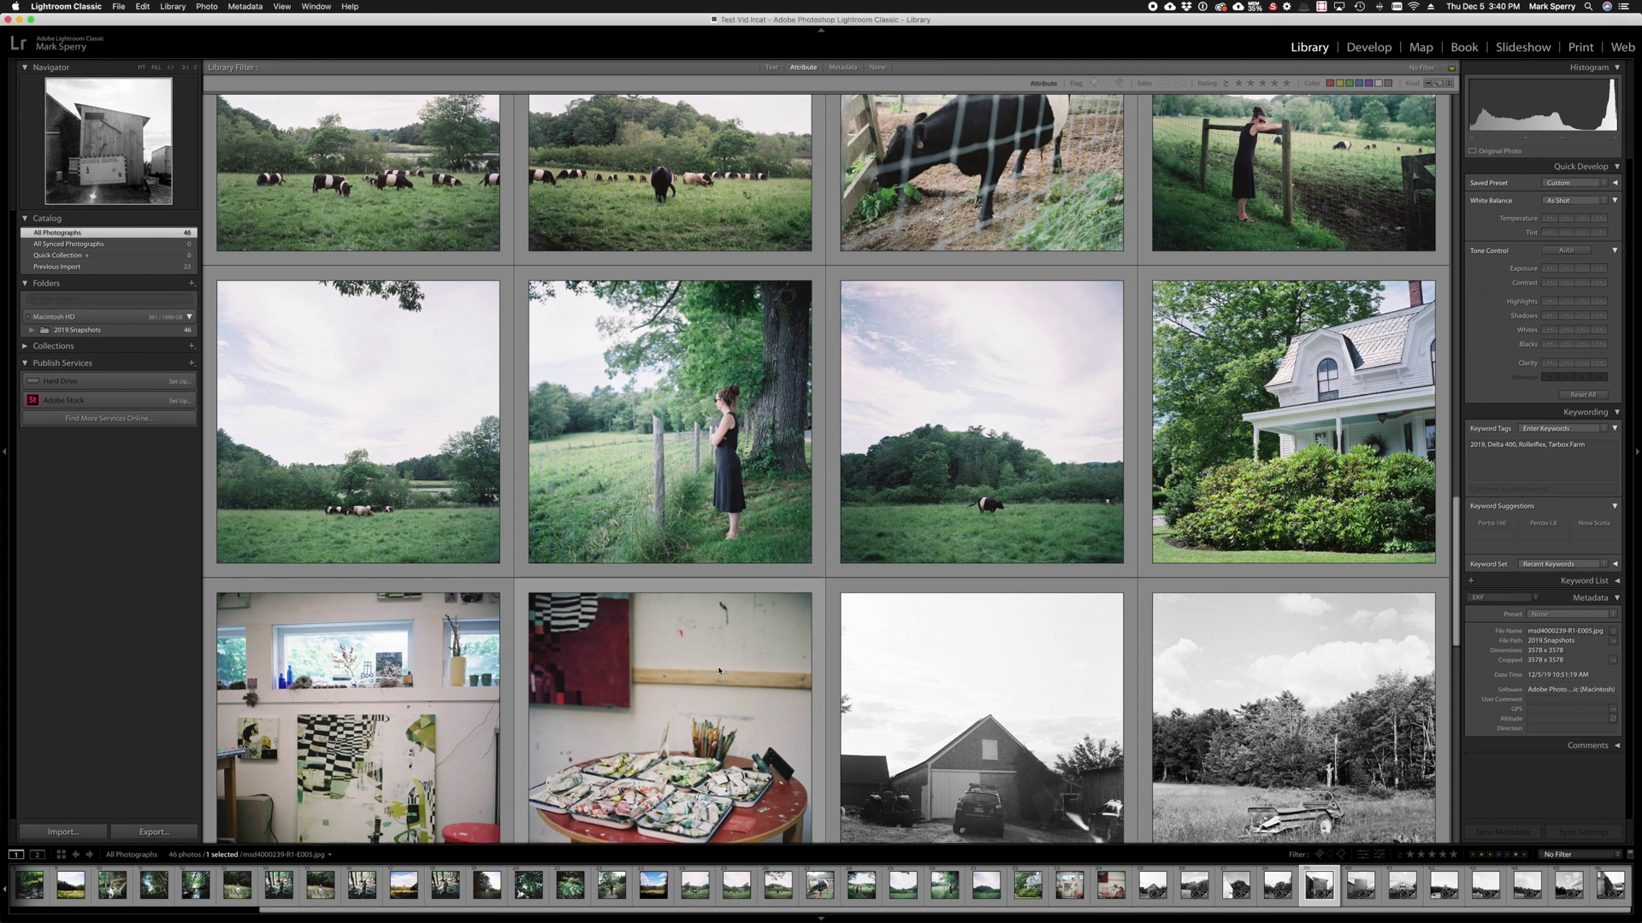
scroll(1026, 536, up, 5)
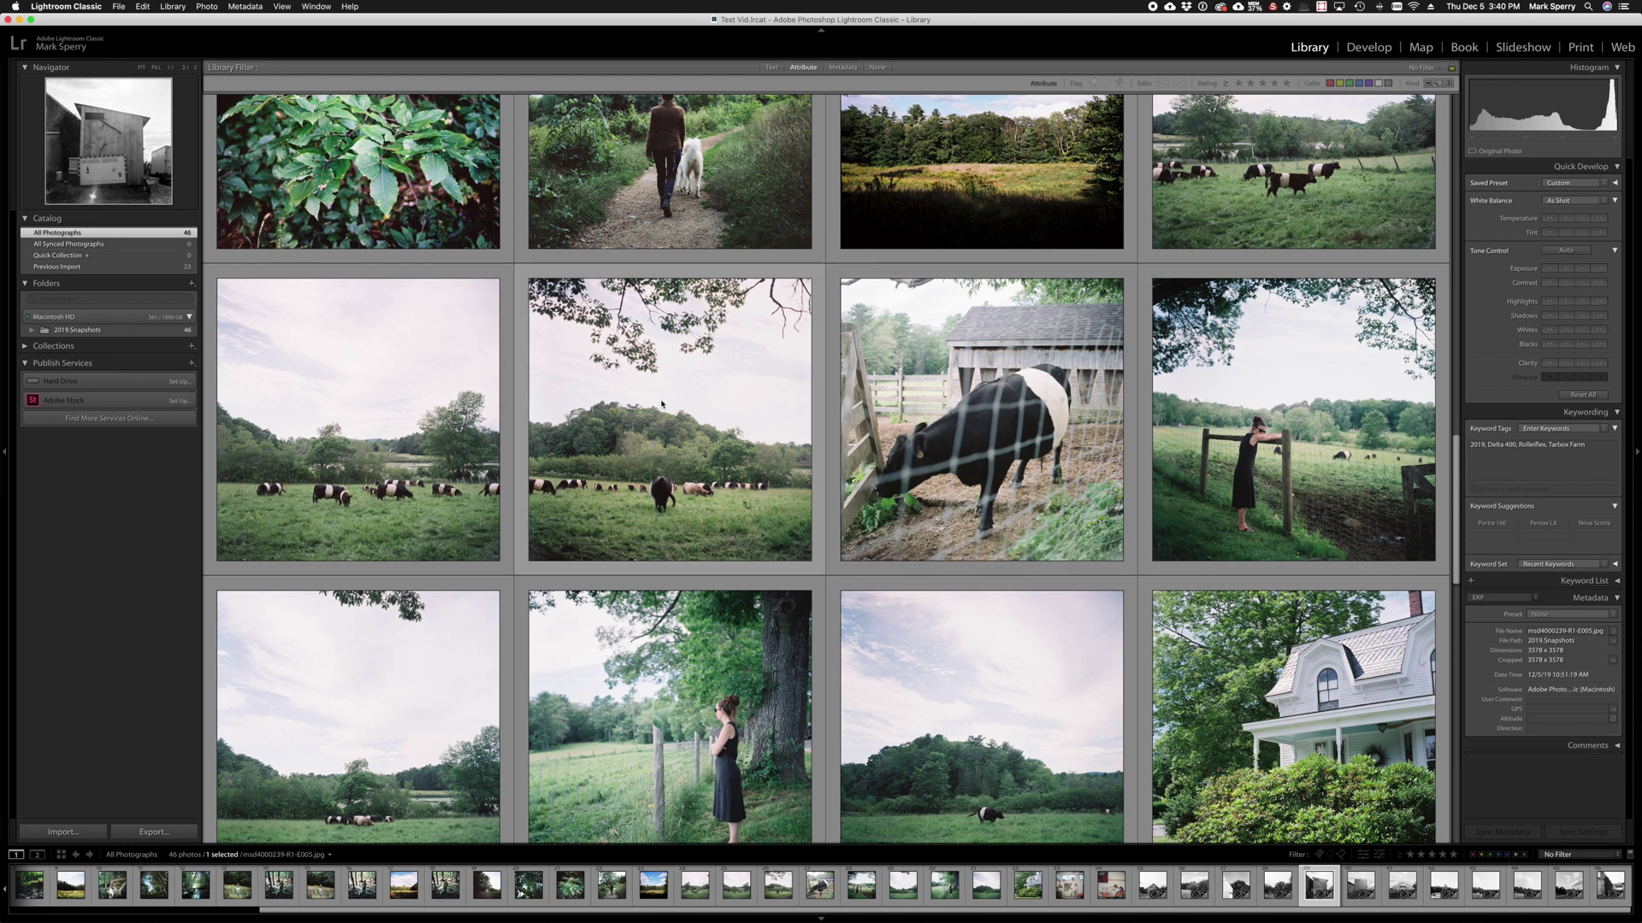
scroll(661, 403, down, 3)
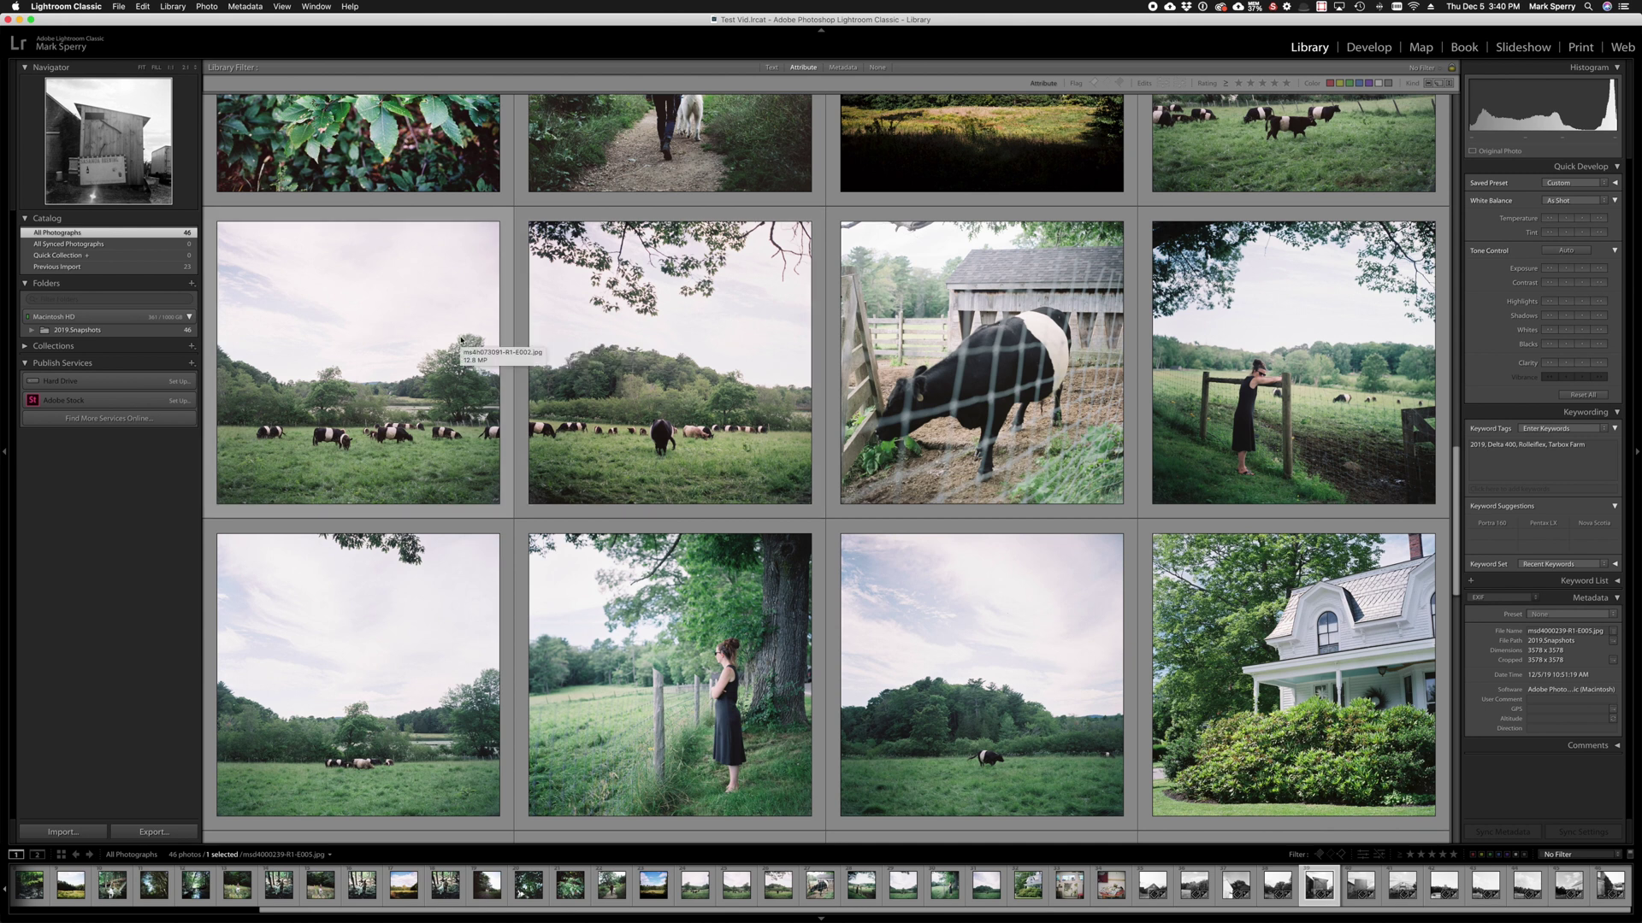
scroll(462, 339, up, 5)
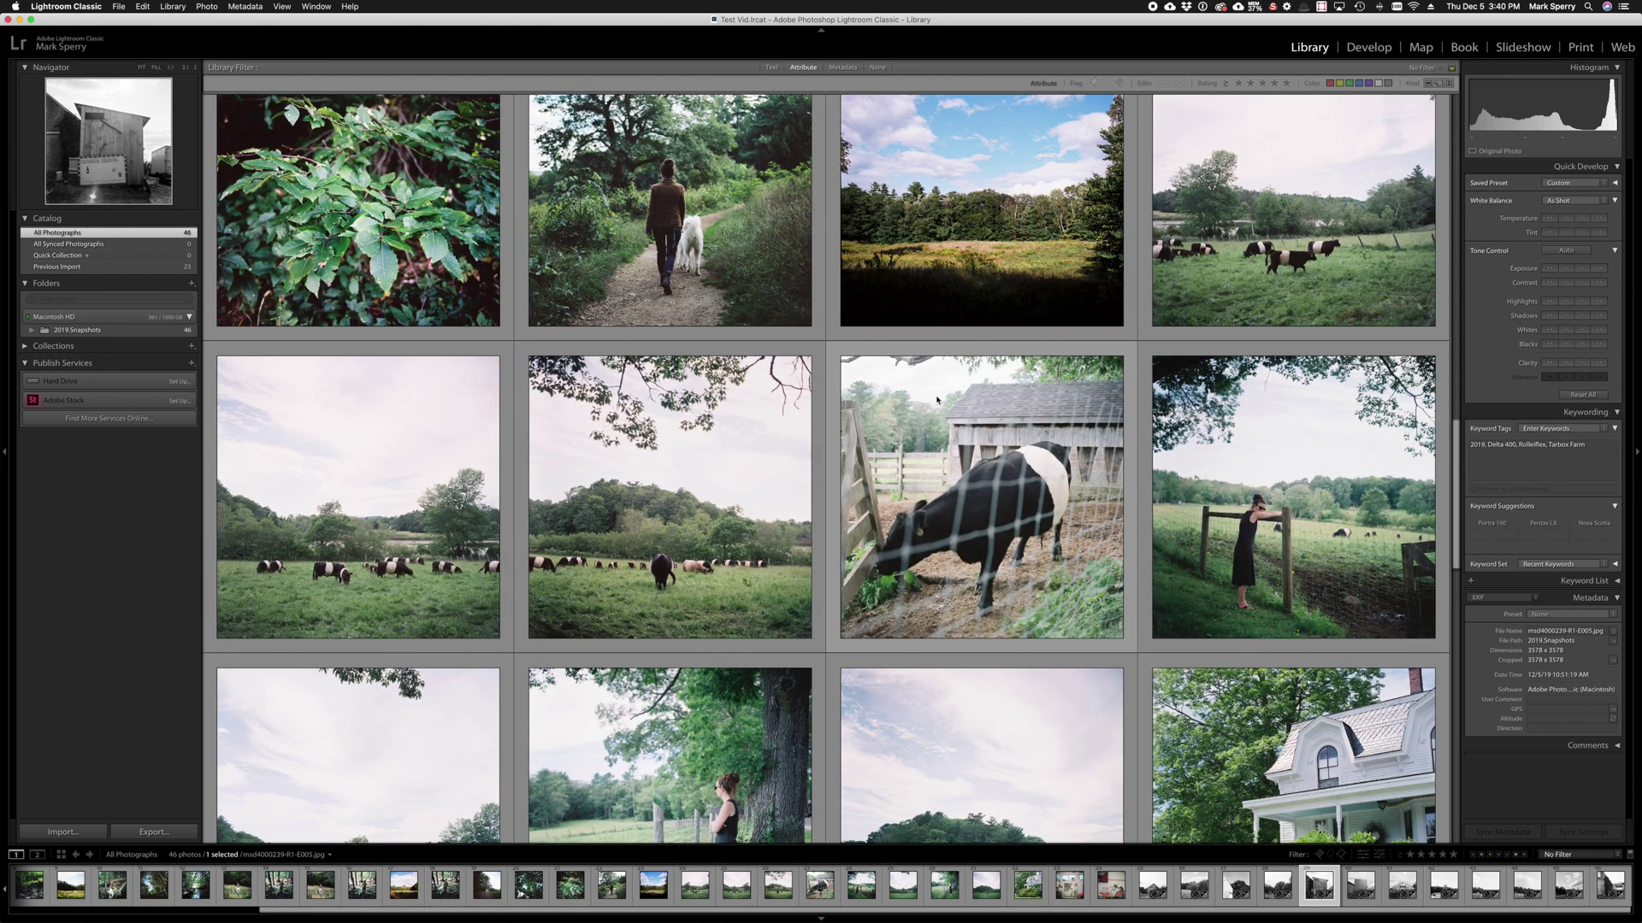
double_click(1332, 249)
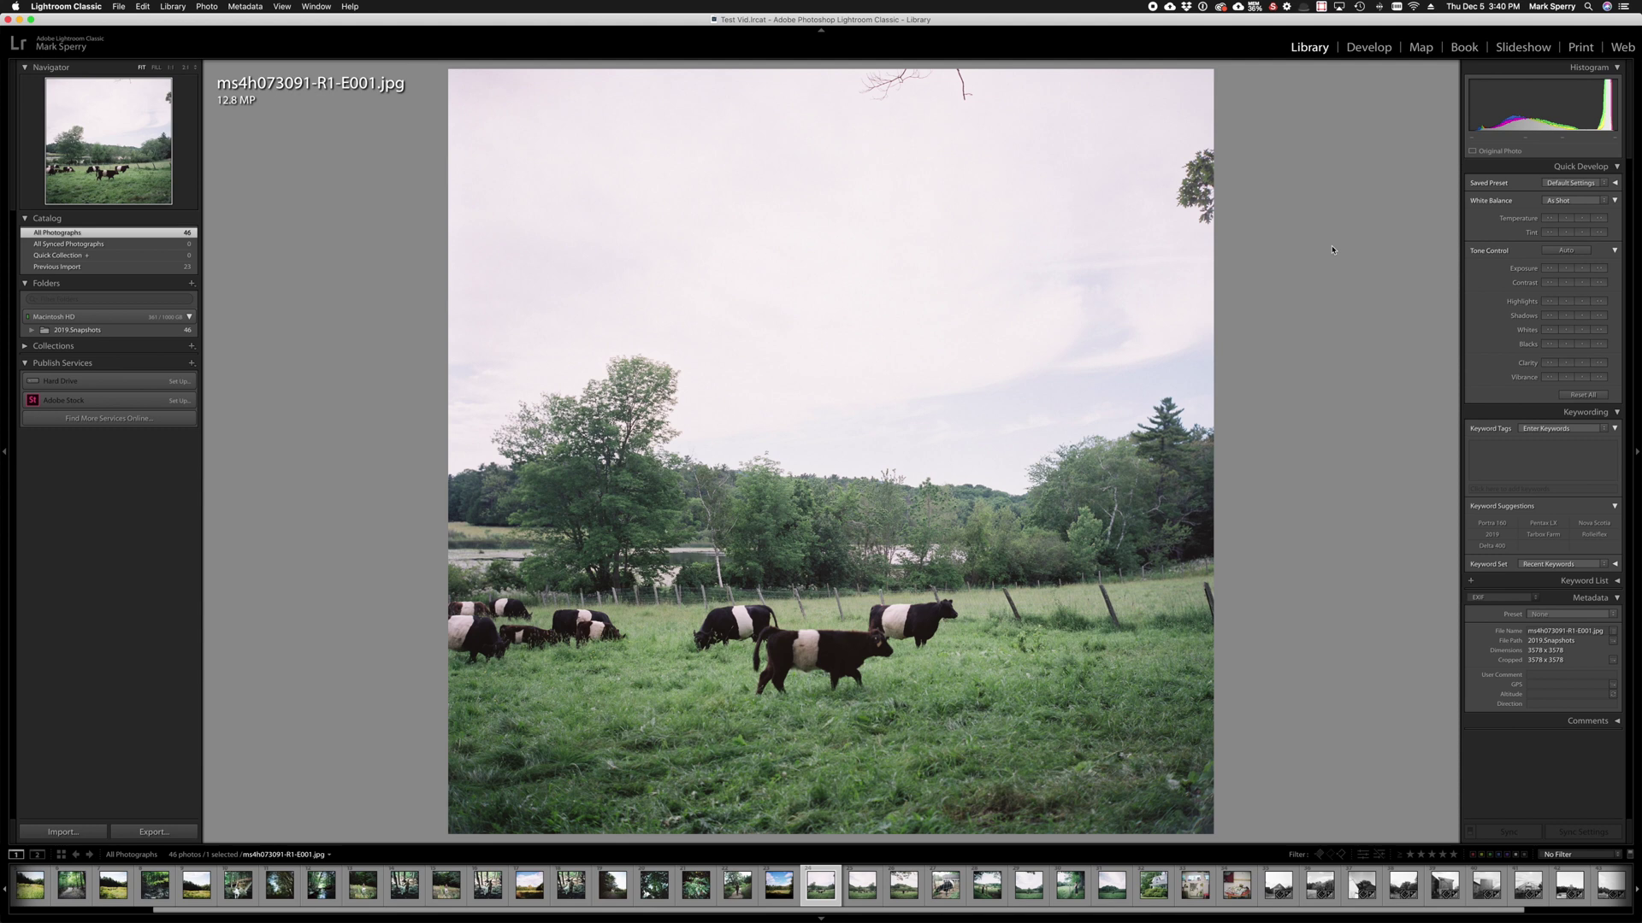
Take the cow photo into Develop, with Whites +43 and Blacks −38, and view Before/After
key(d)
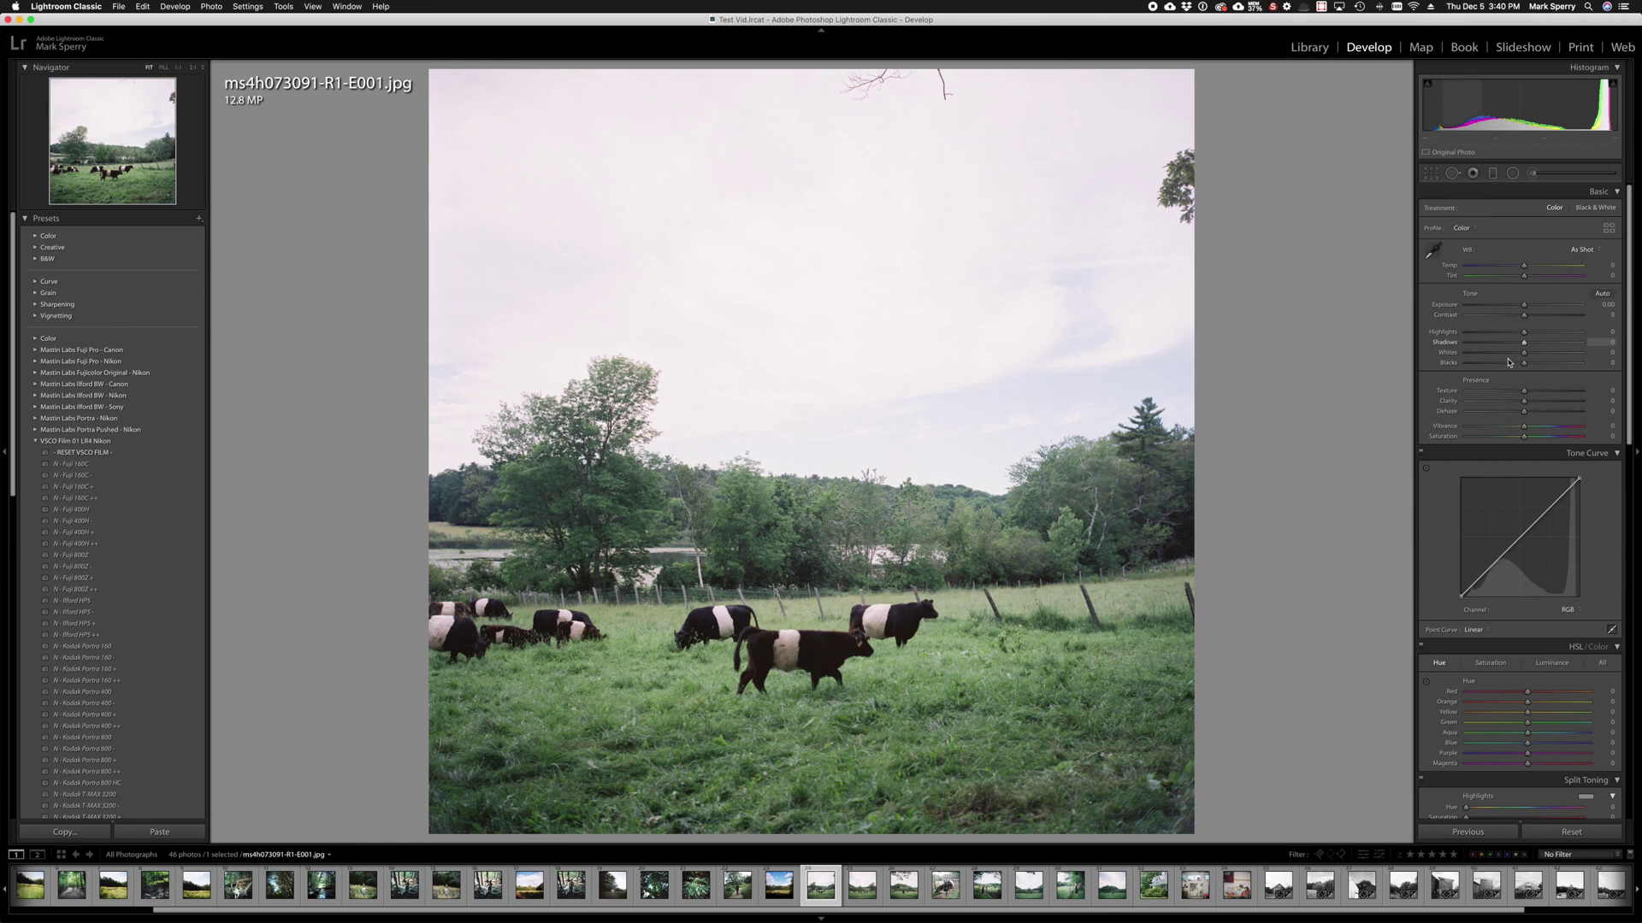
mouse_move(1524, 364)
mouse_down()
mouse_move(1498, 364)
mouse_move(1551, 352)
mouse_up()
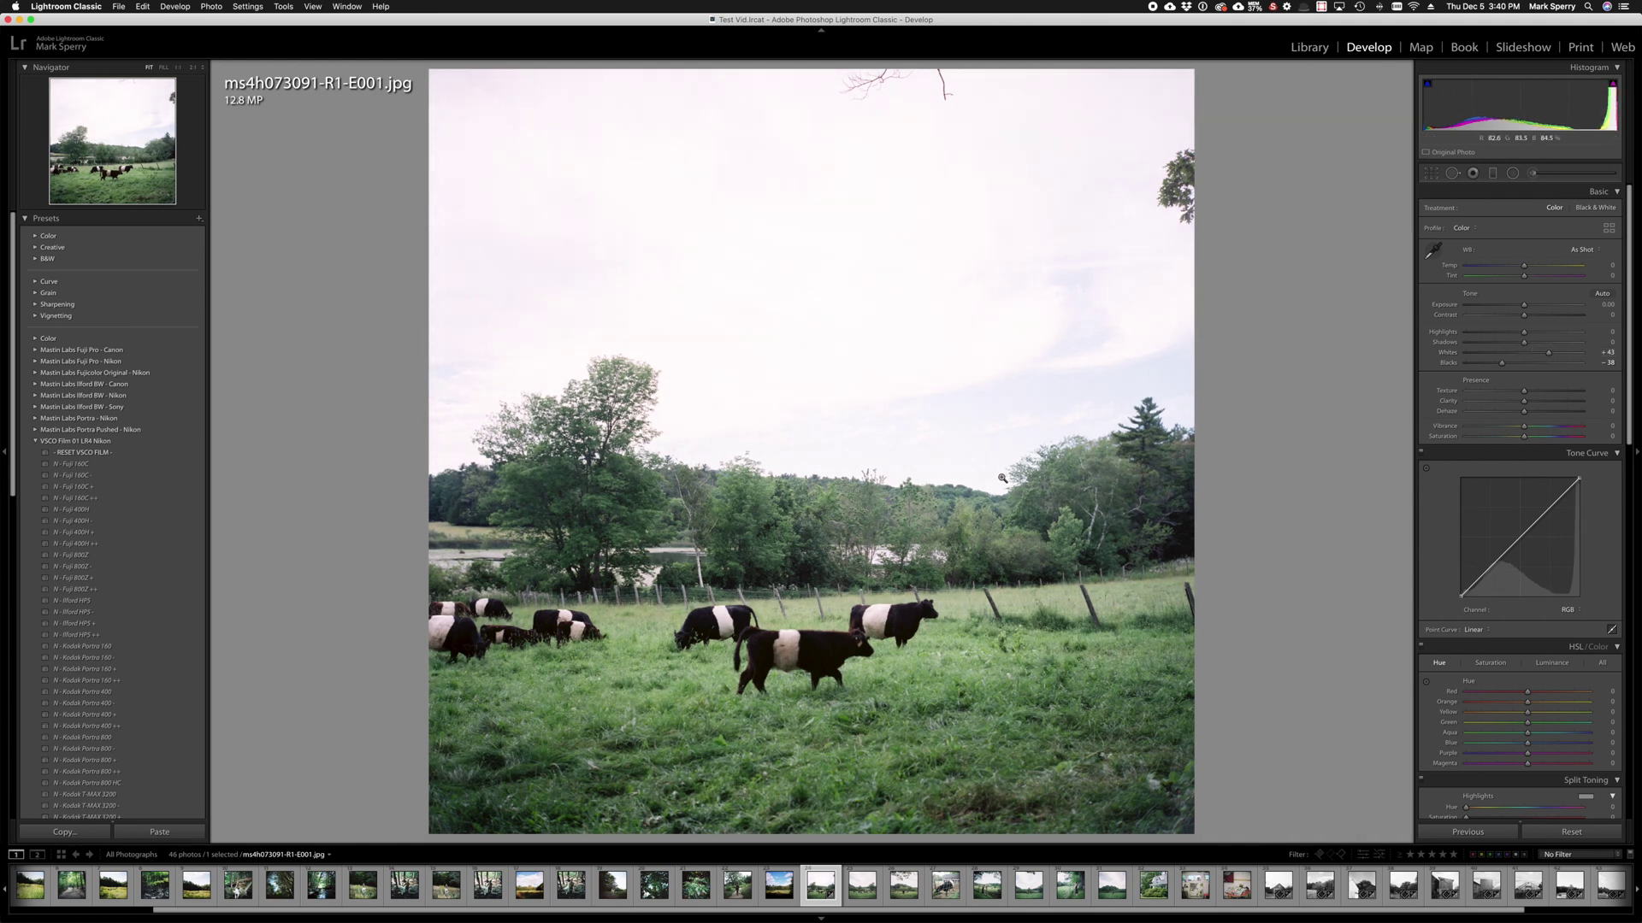
key(shift+y)
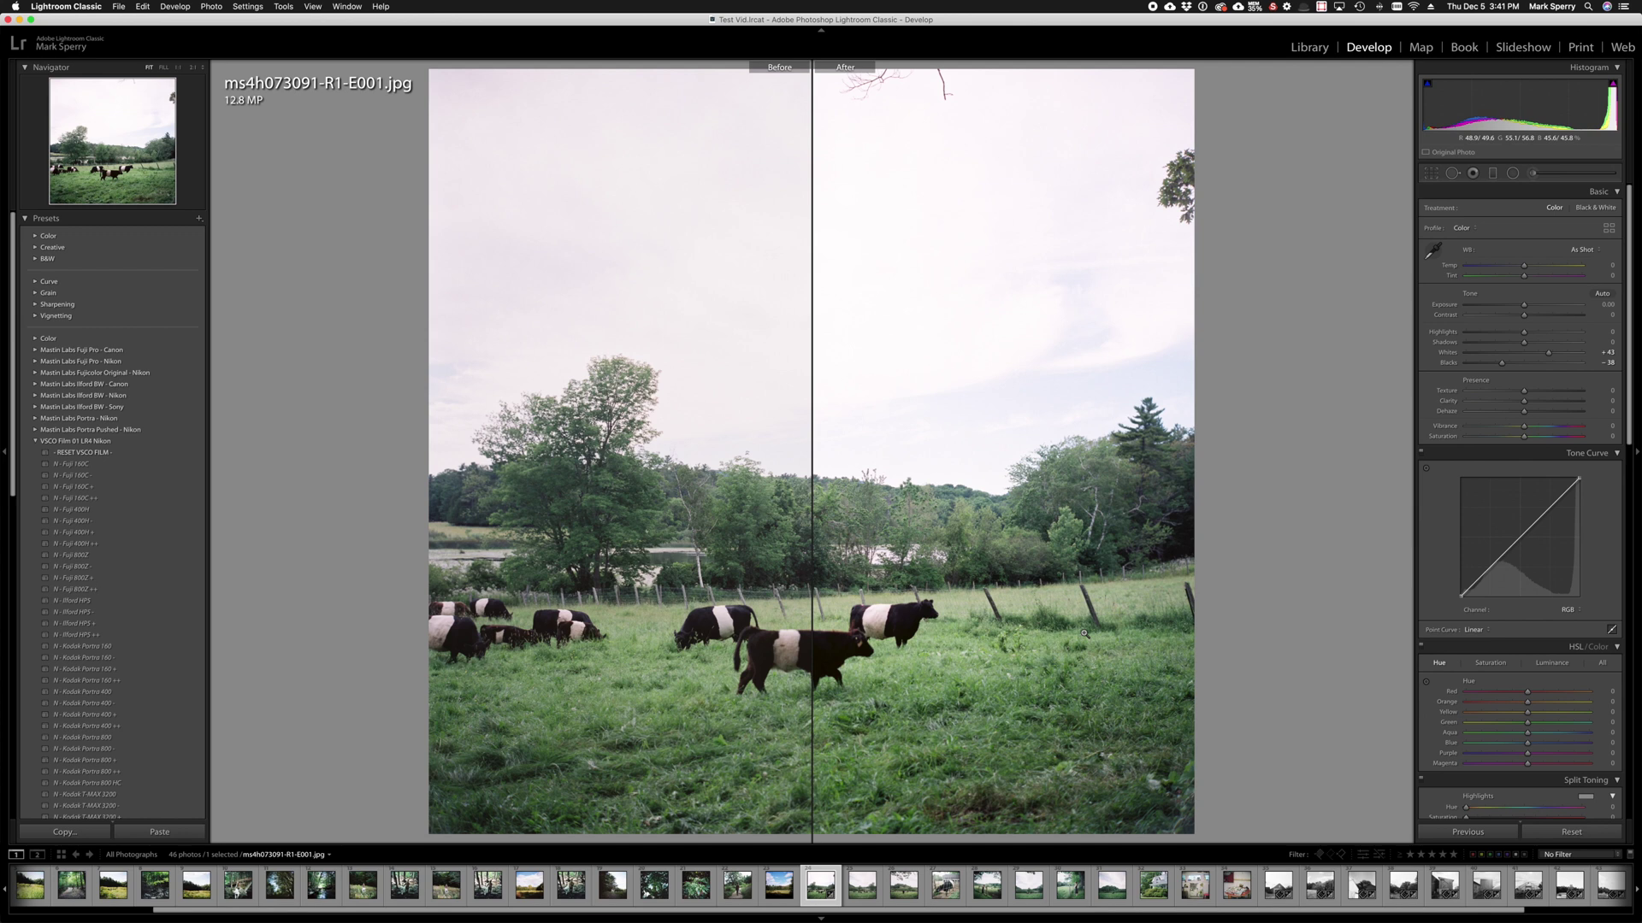
Set the cow photo's Clarity to +10, compare with the original, then reset Clarity to 0
key(y)
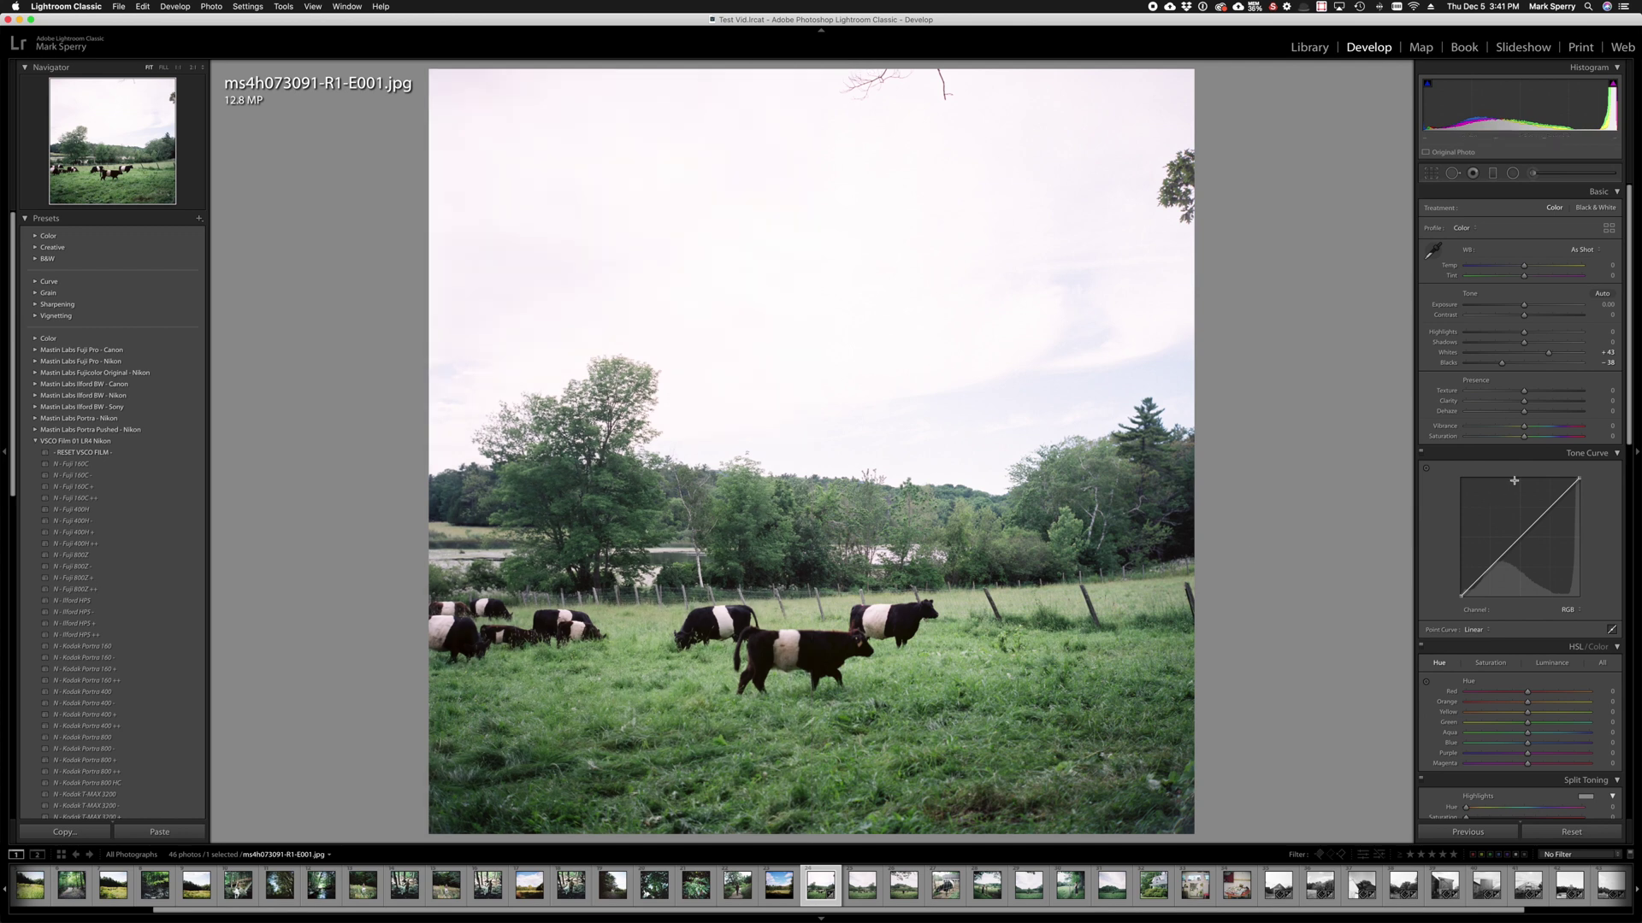
click(1612, 400)
text(10)
key(Return)
key(shift+y)
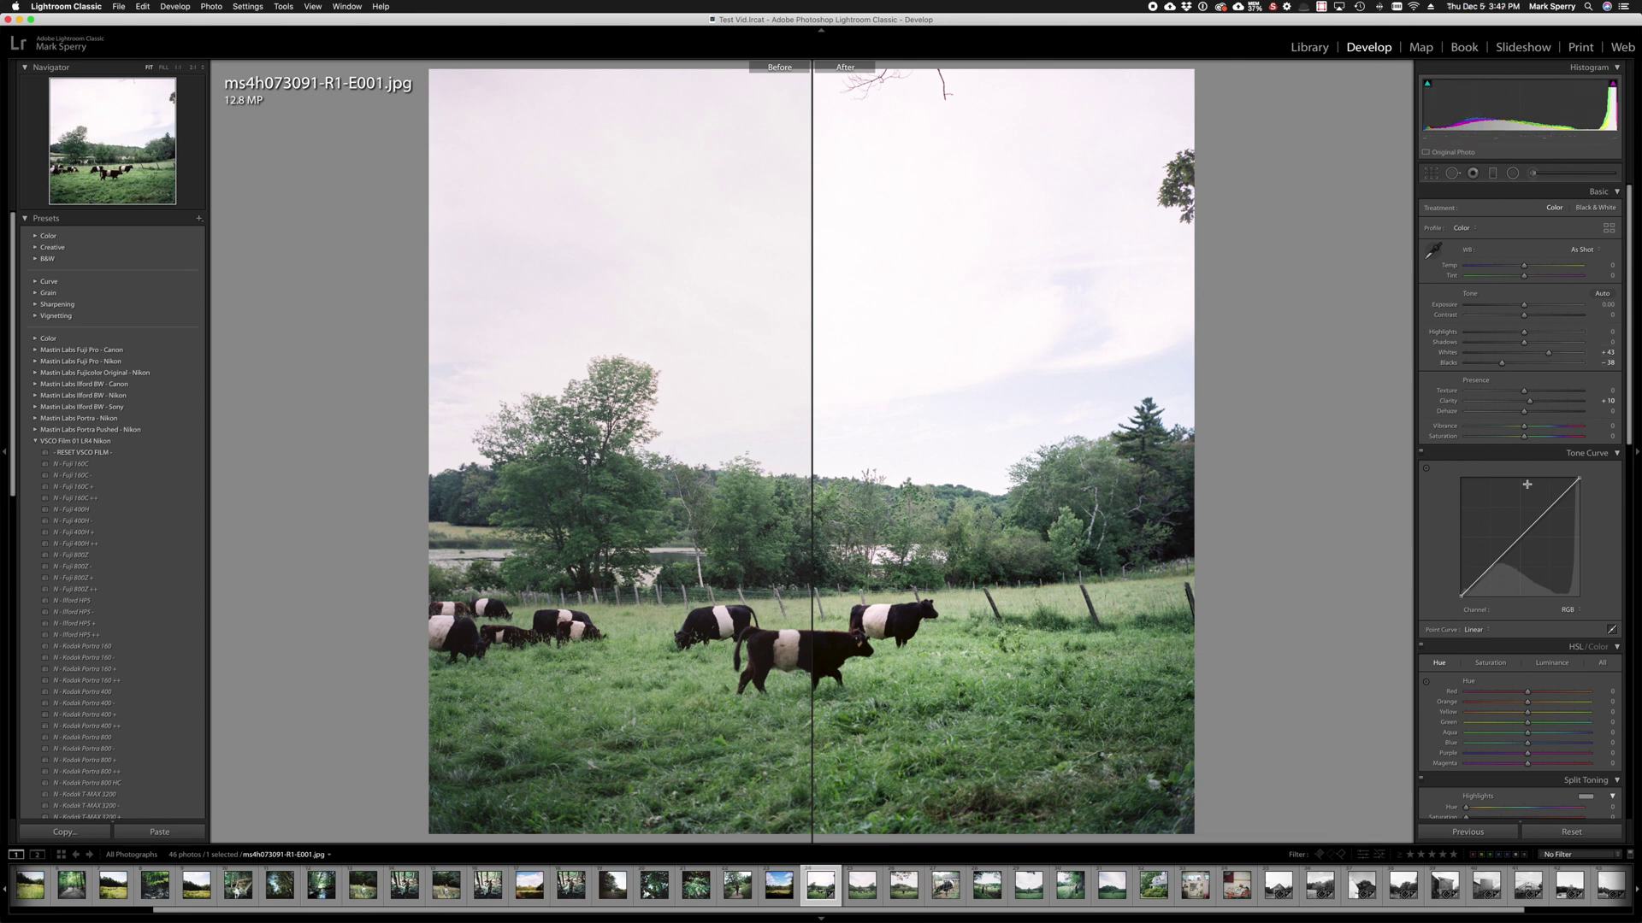
click(1606, 398)
text(0)
key(Return)
Leave the Before/After view and drag the cow photo's Whites from +43 down to +28
key(shift+y)
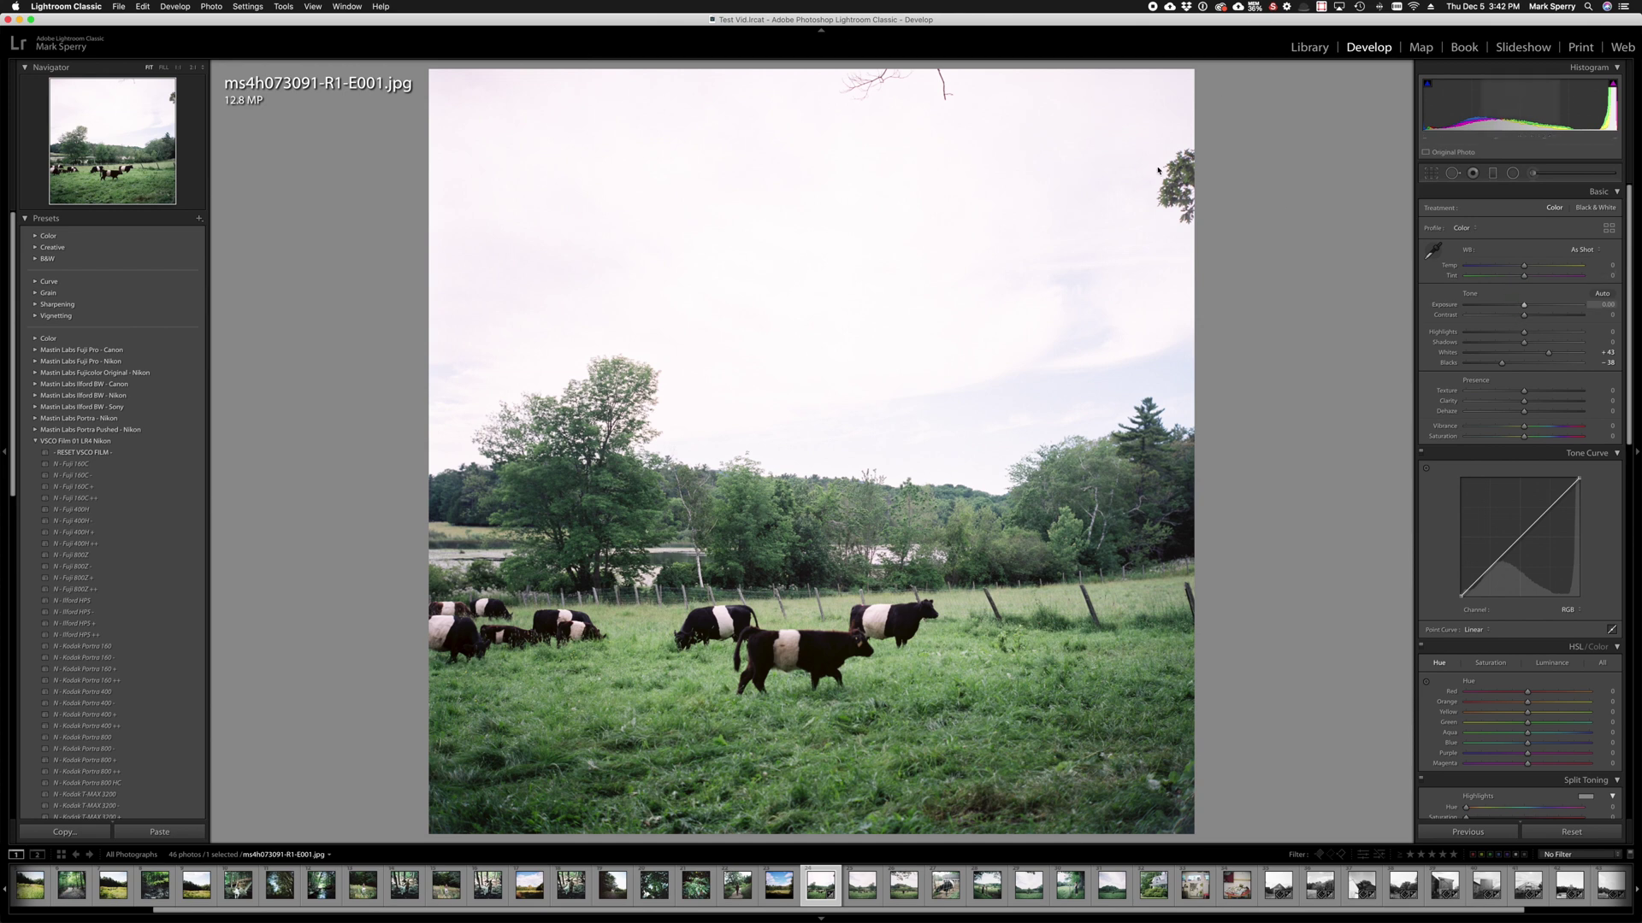
click(1549, 353)
drag(1548, 353, 1540, 353)
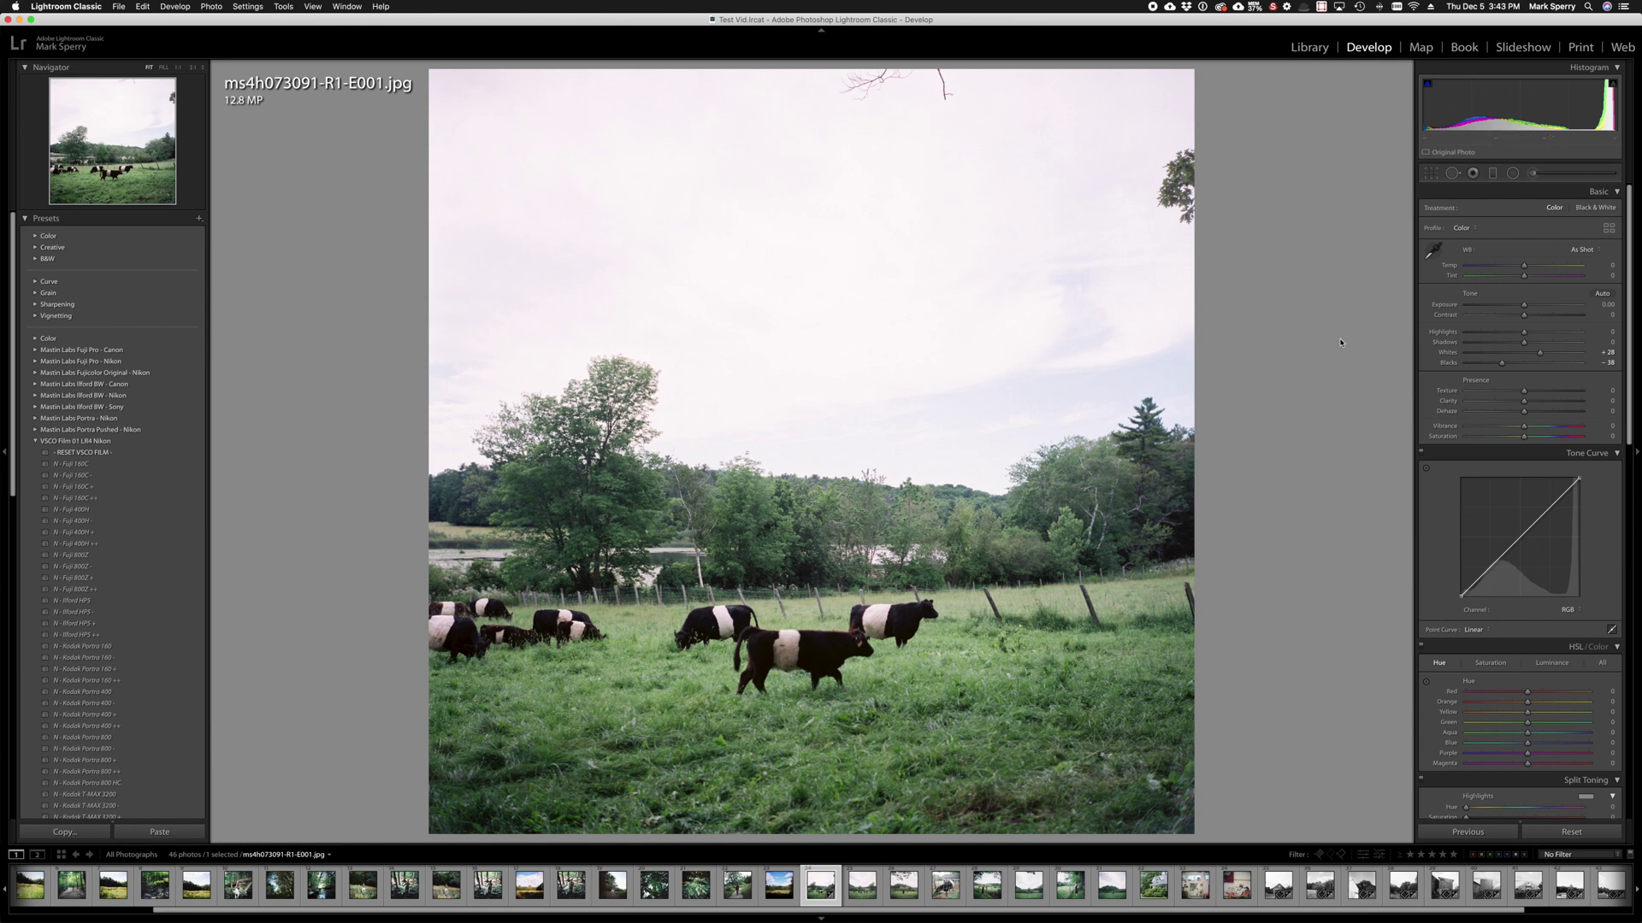
Paint a brush adjustment with Exposure about 0.56 onto the cow photo, lowering its Whites from 14 to 10
click(1532, 176)
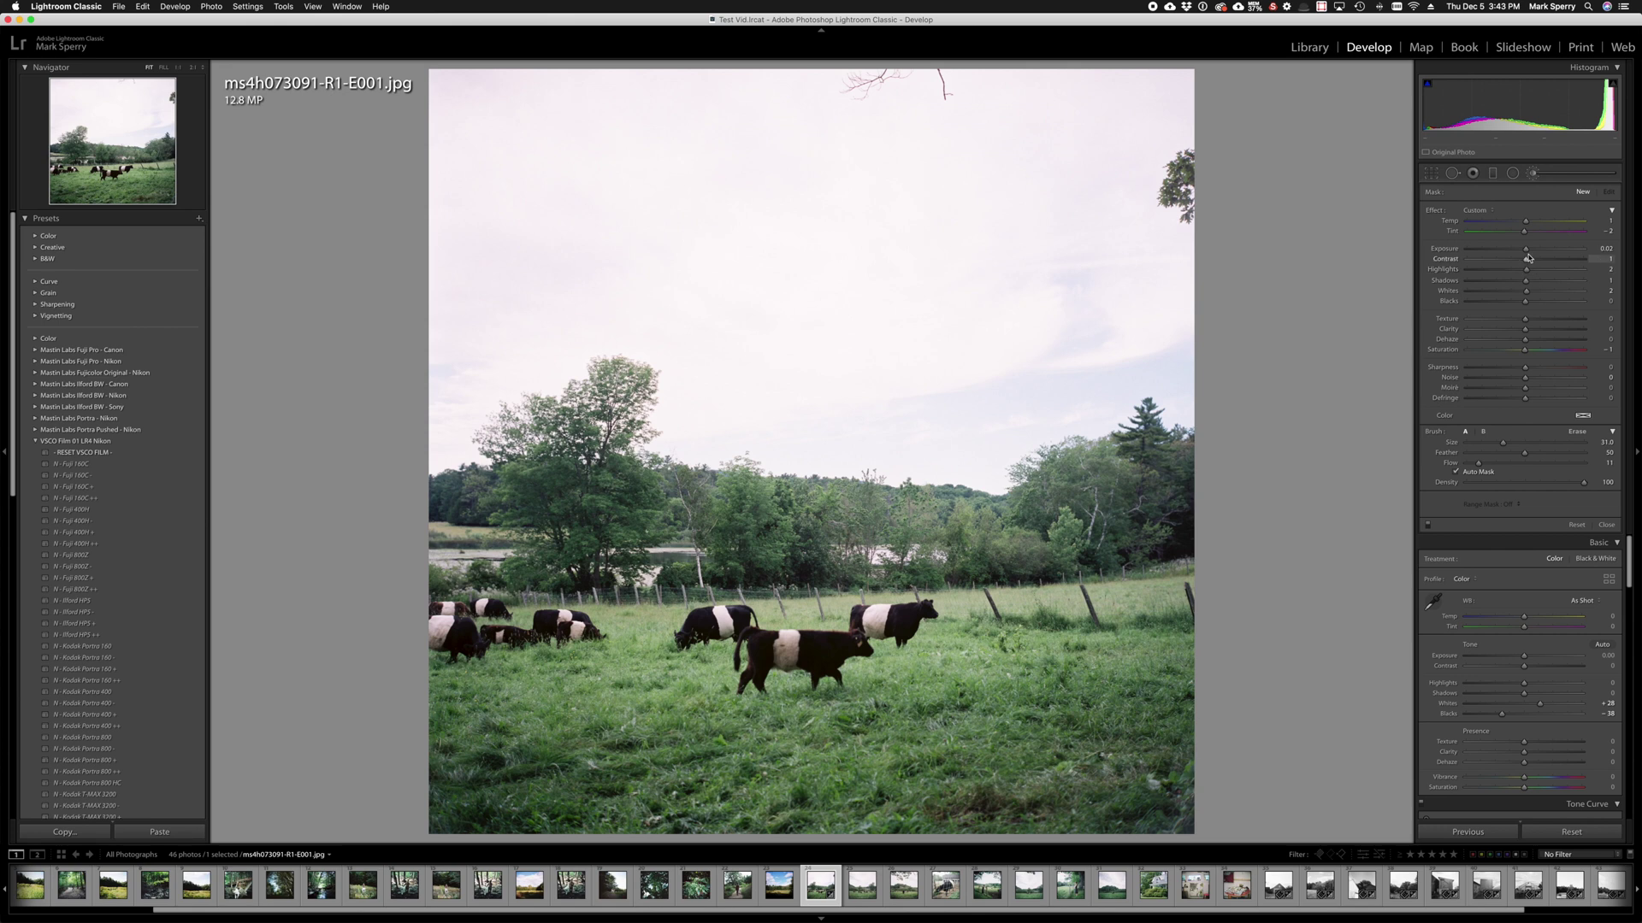
click(1531, 249)
drag(1533, 251, 1535, 250)
scroll(370, 656, up, 2)
click(1017, 605)
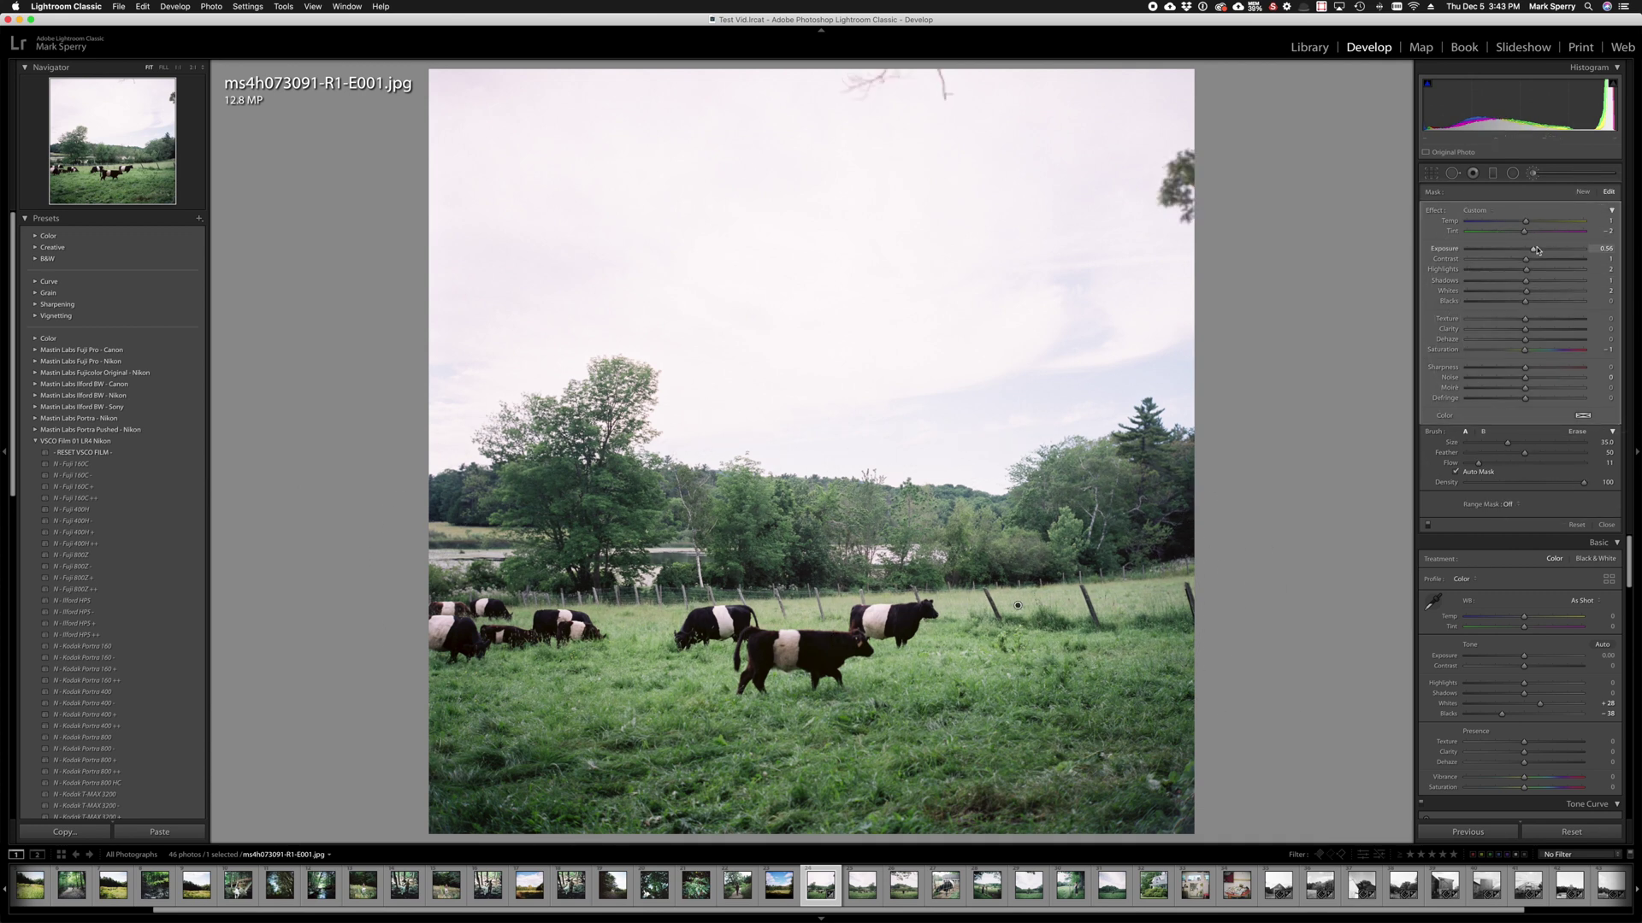
drag(1545, 253, 1540, 251)
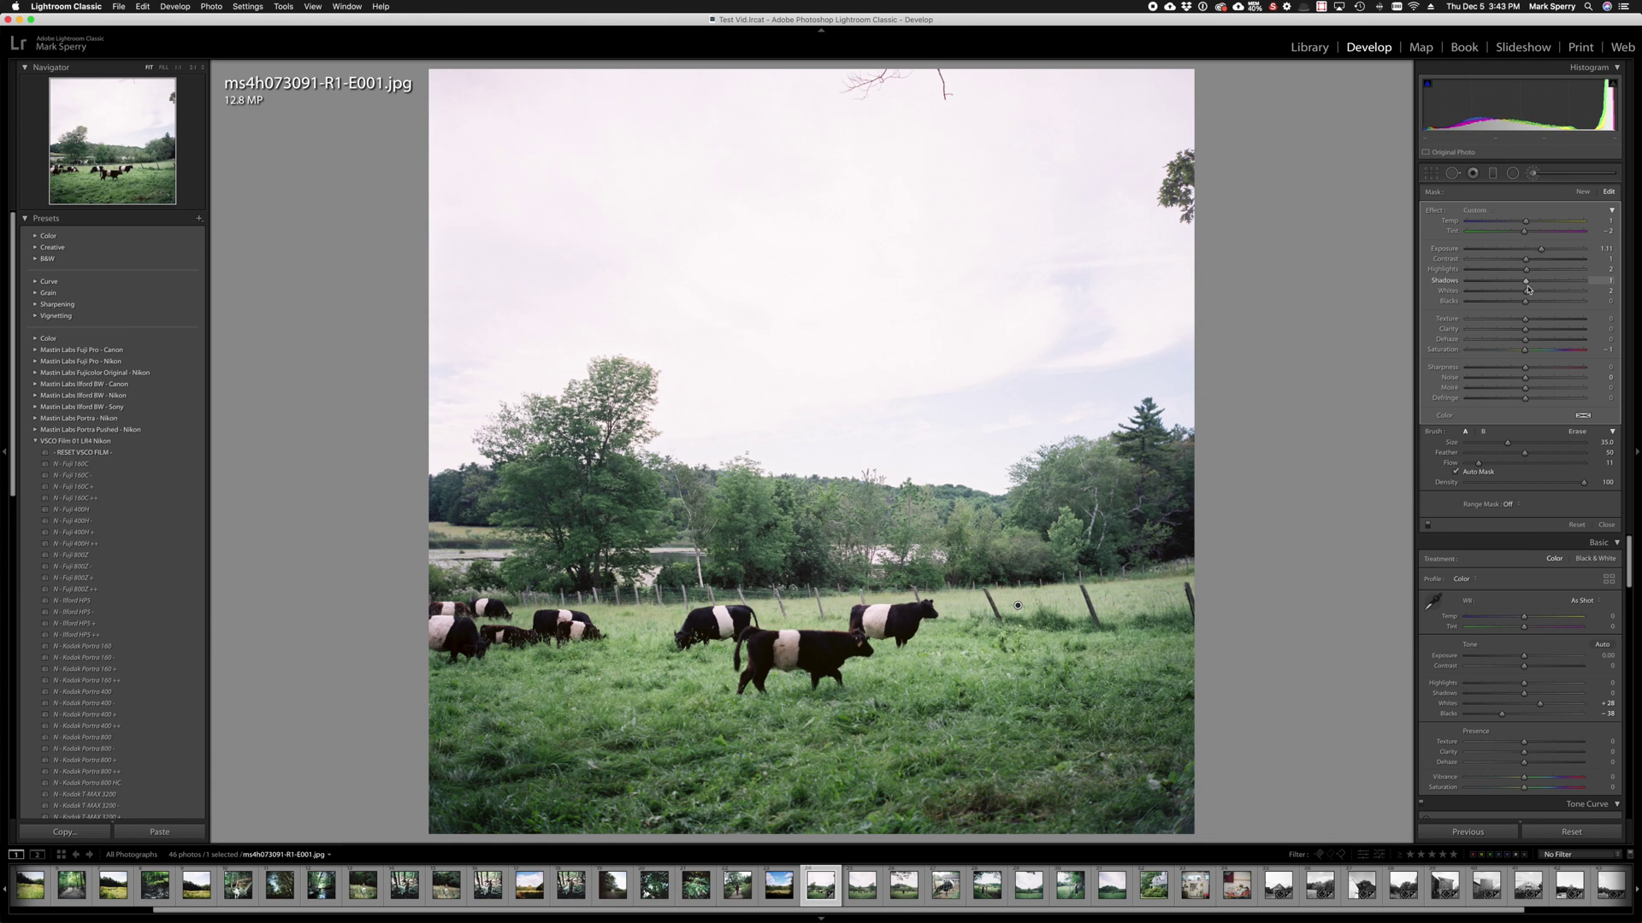
click(1534, 296)
drag(1533, 296, 1530, 296)
click(1607, 523)
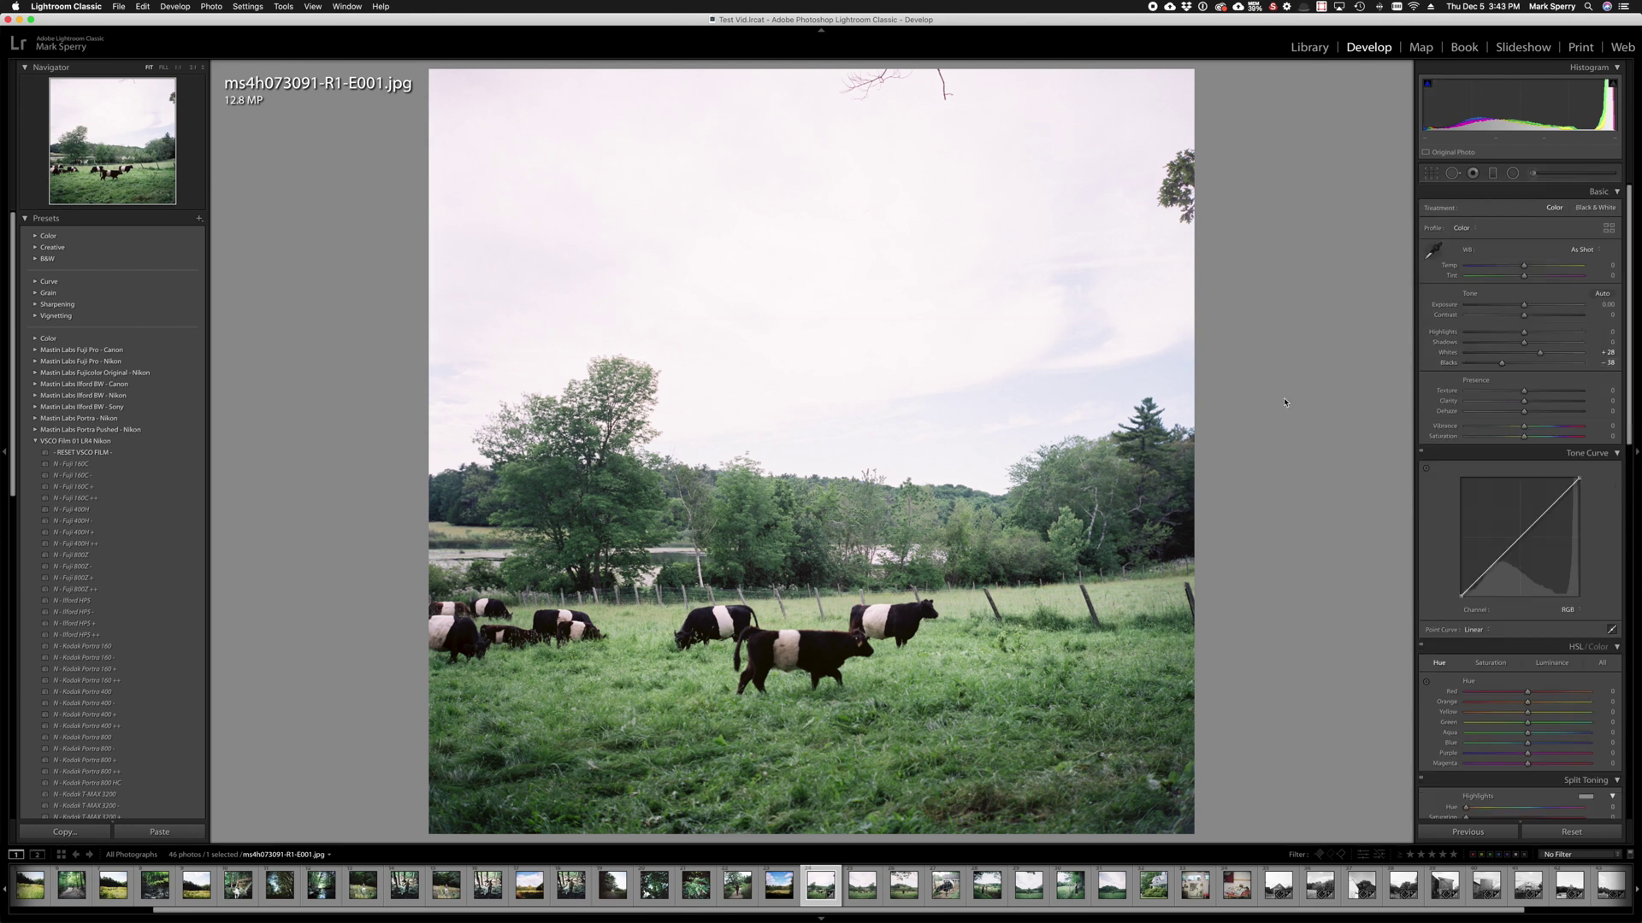
Compare the edited cow photo with the original, then return to the Library grid
key(shift+y)
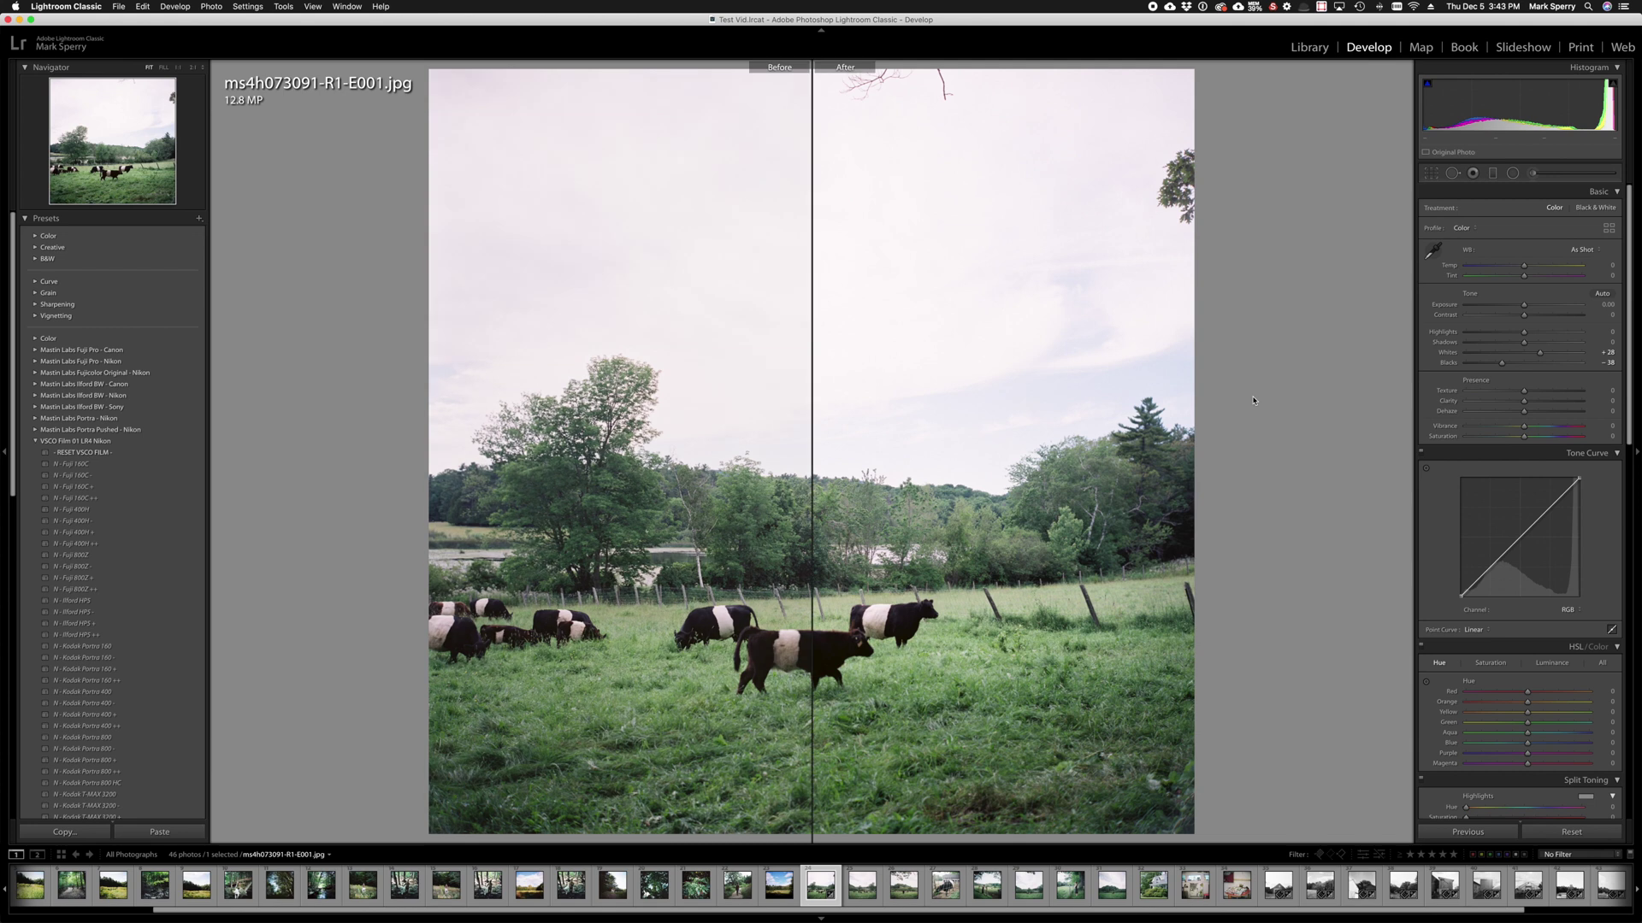
key(shift+y)
key(shift+y)
key(shift+y)
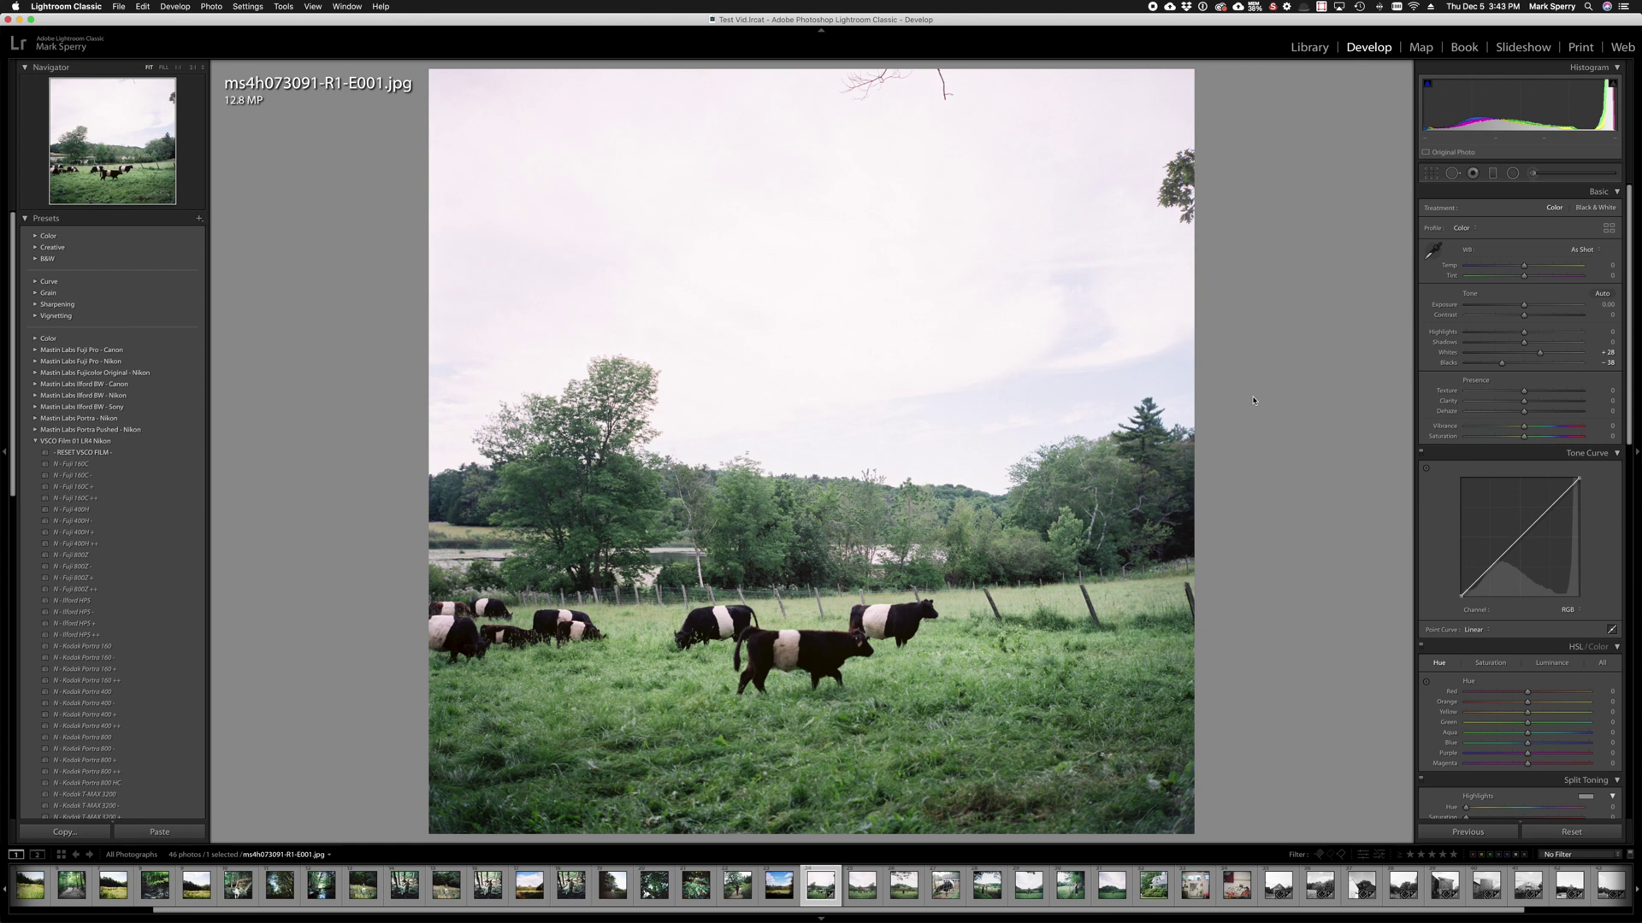
key(g)
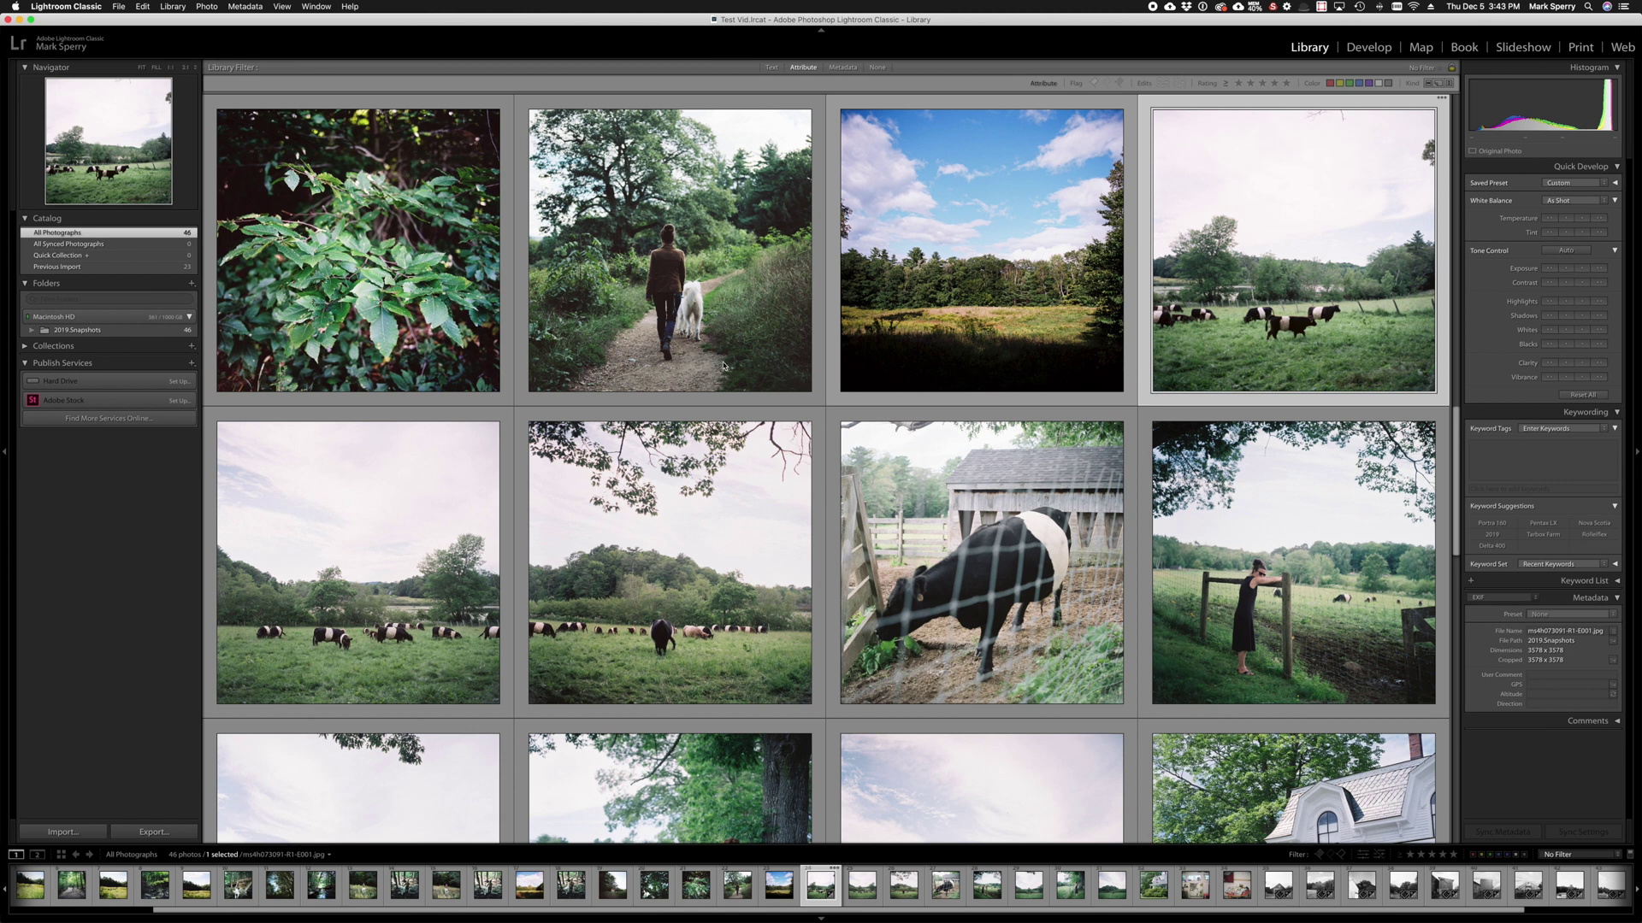
Open the path photo of the woman walking a white dog in Develop
scroll(715, 349, up, 1)
scroll(701, 365, up, 1)
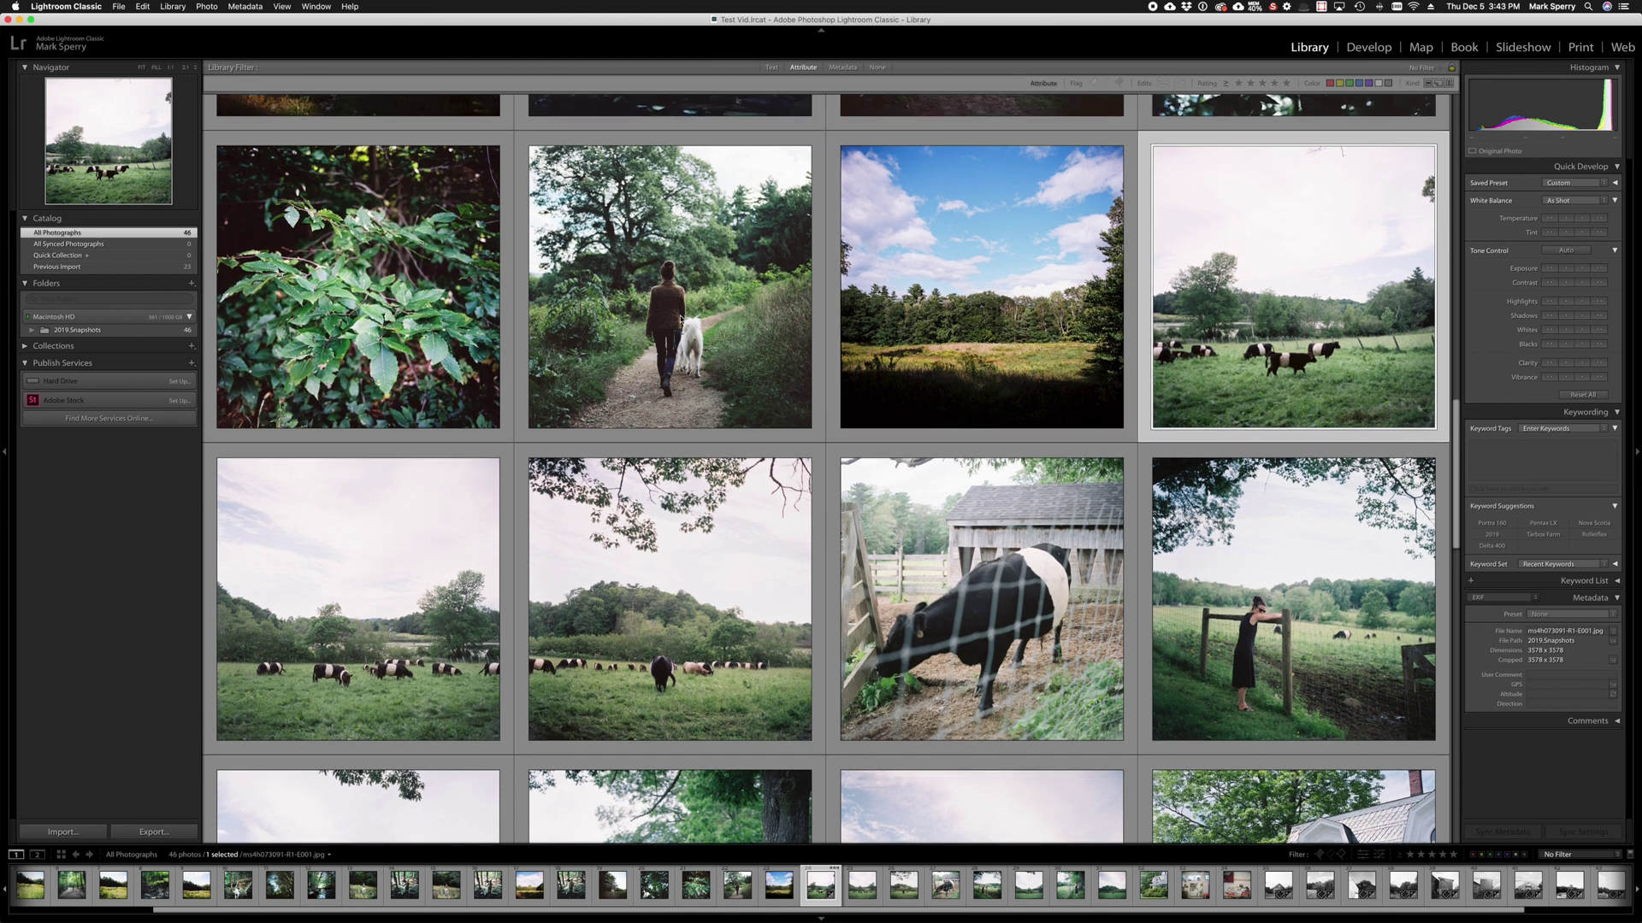
scroll(679, 470, up, 5)
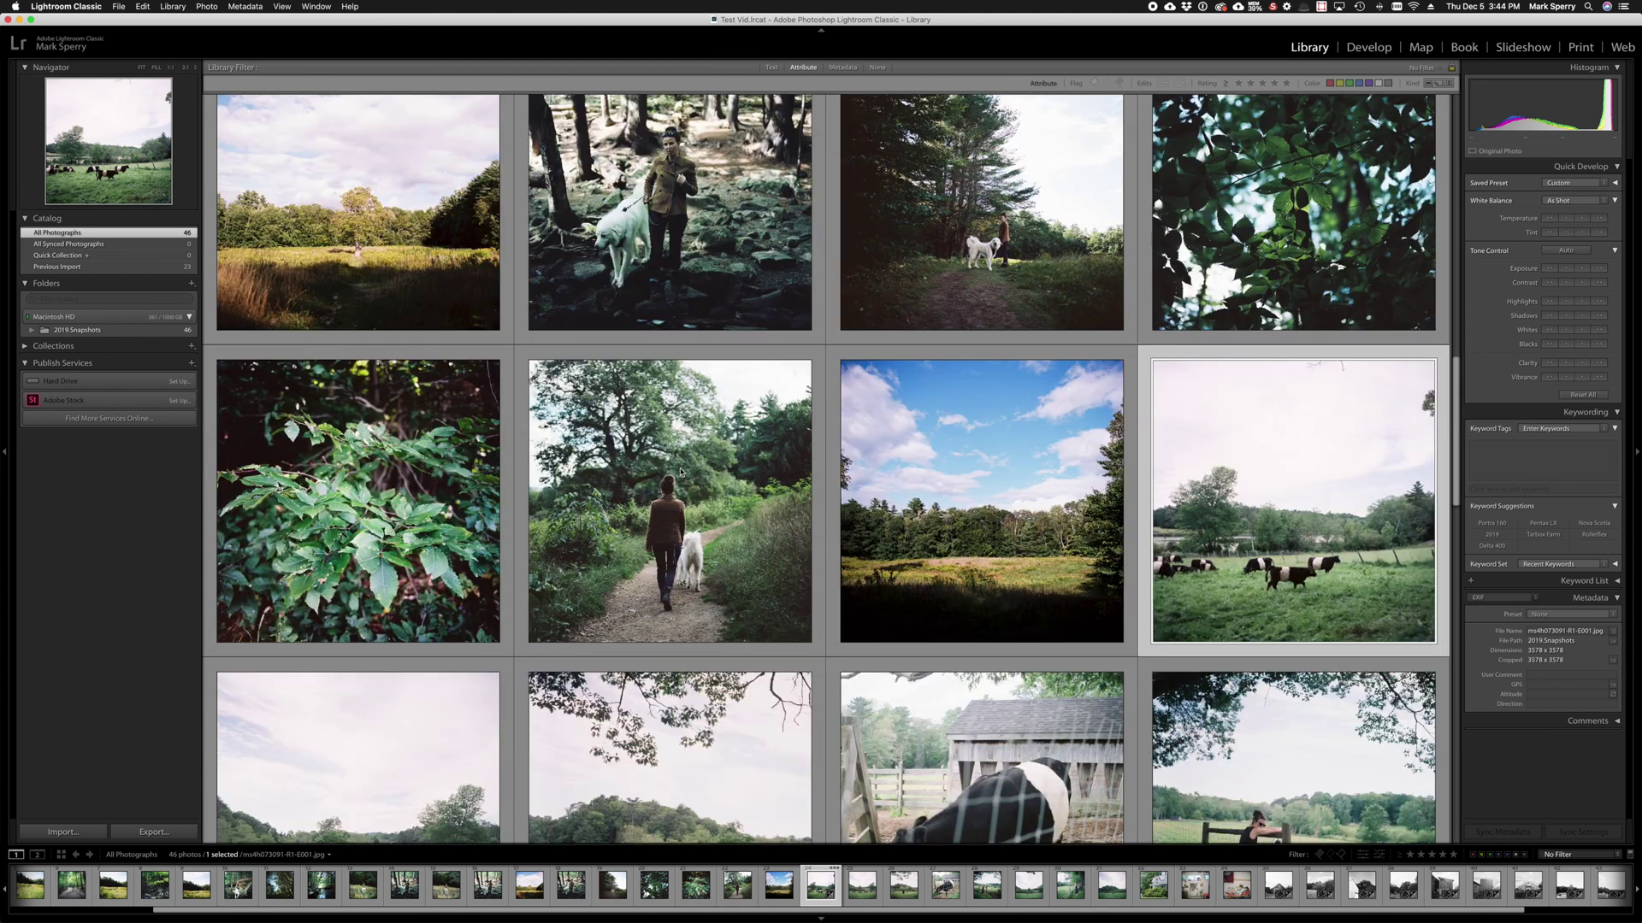
scroll(680, 471, up, 2)
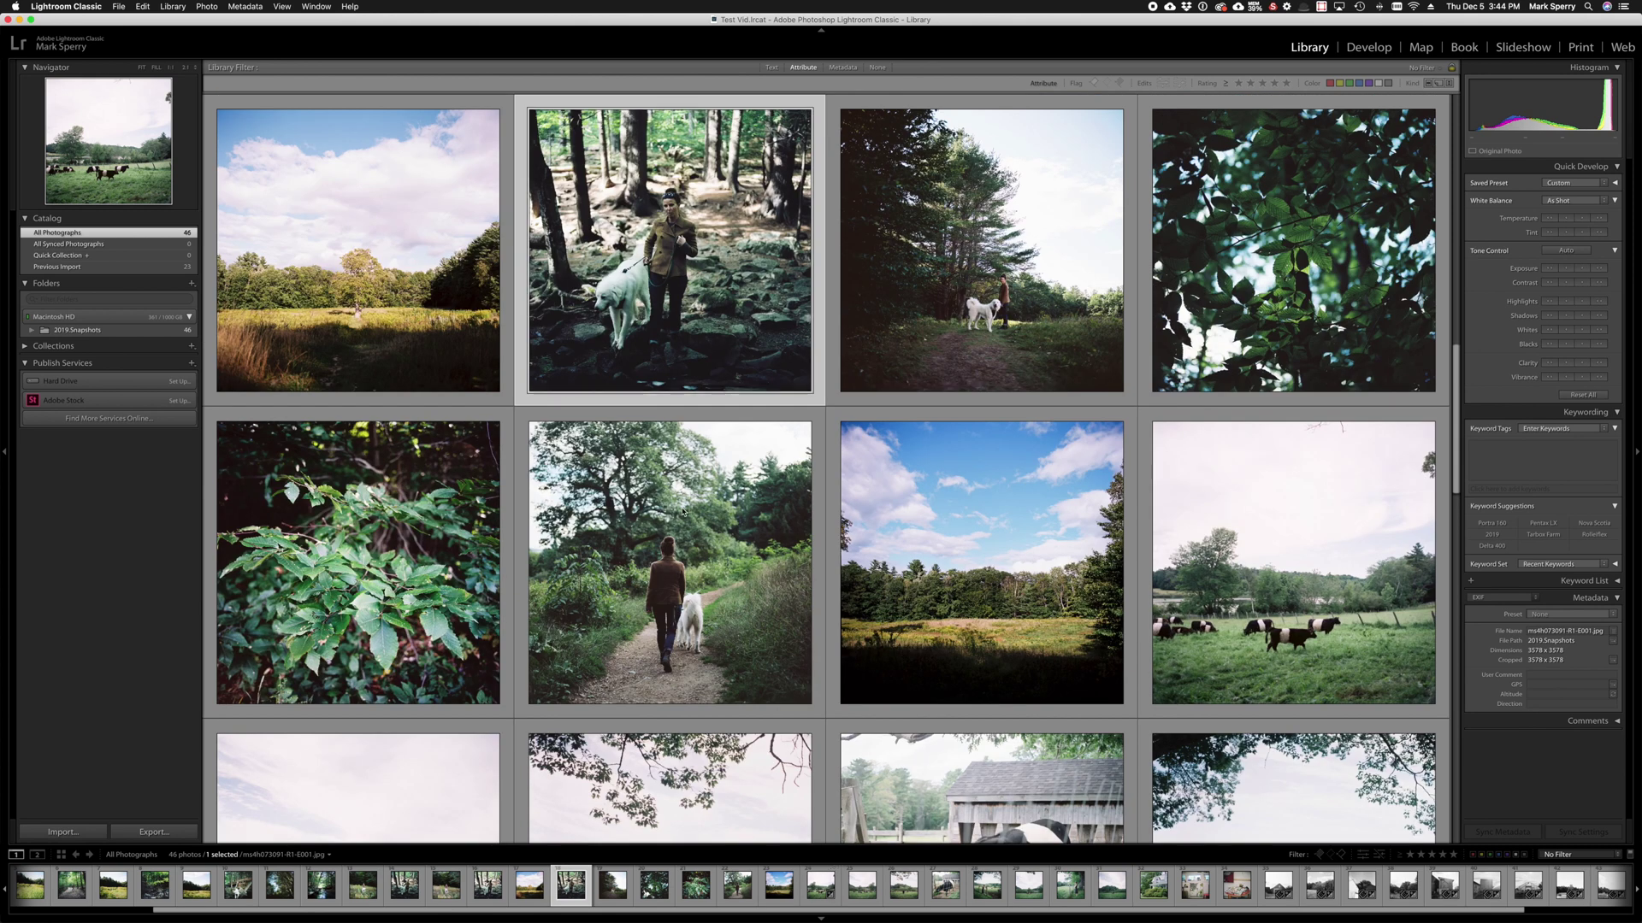
click(682, 511)
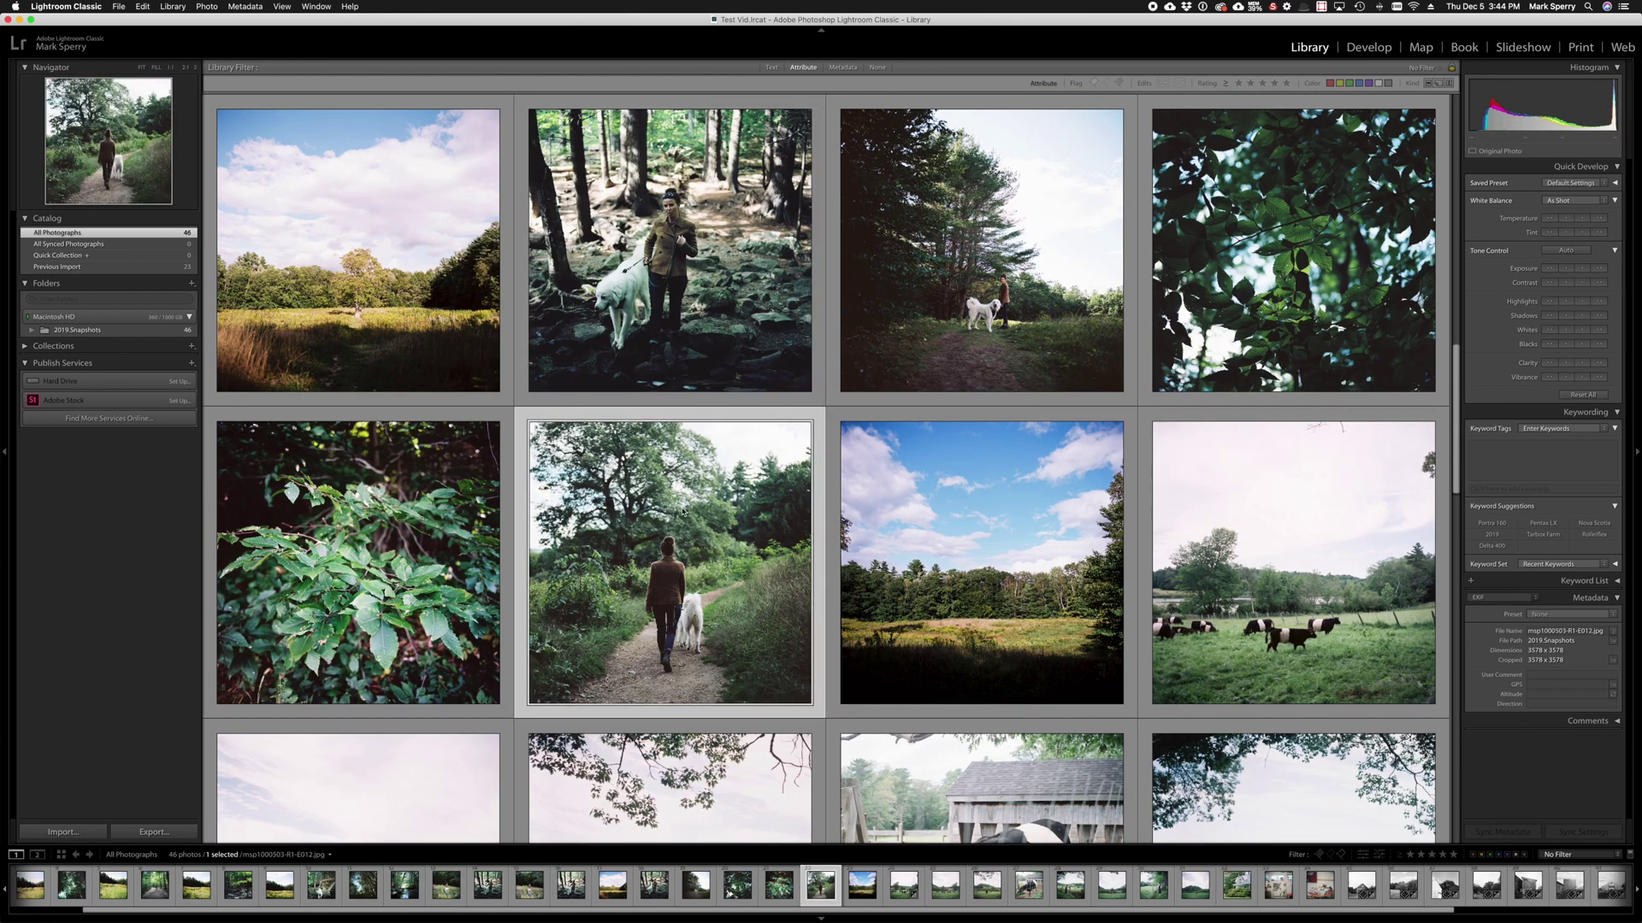
double_click(682, 511)
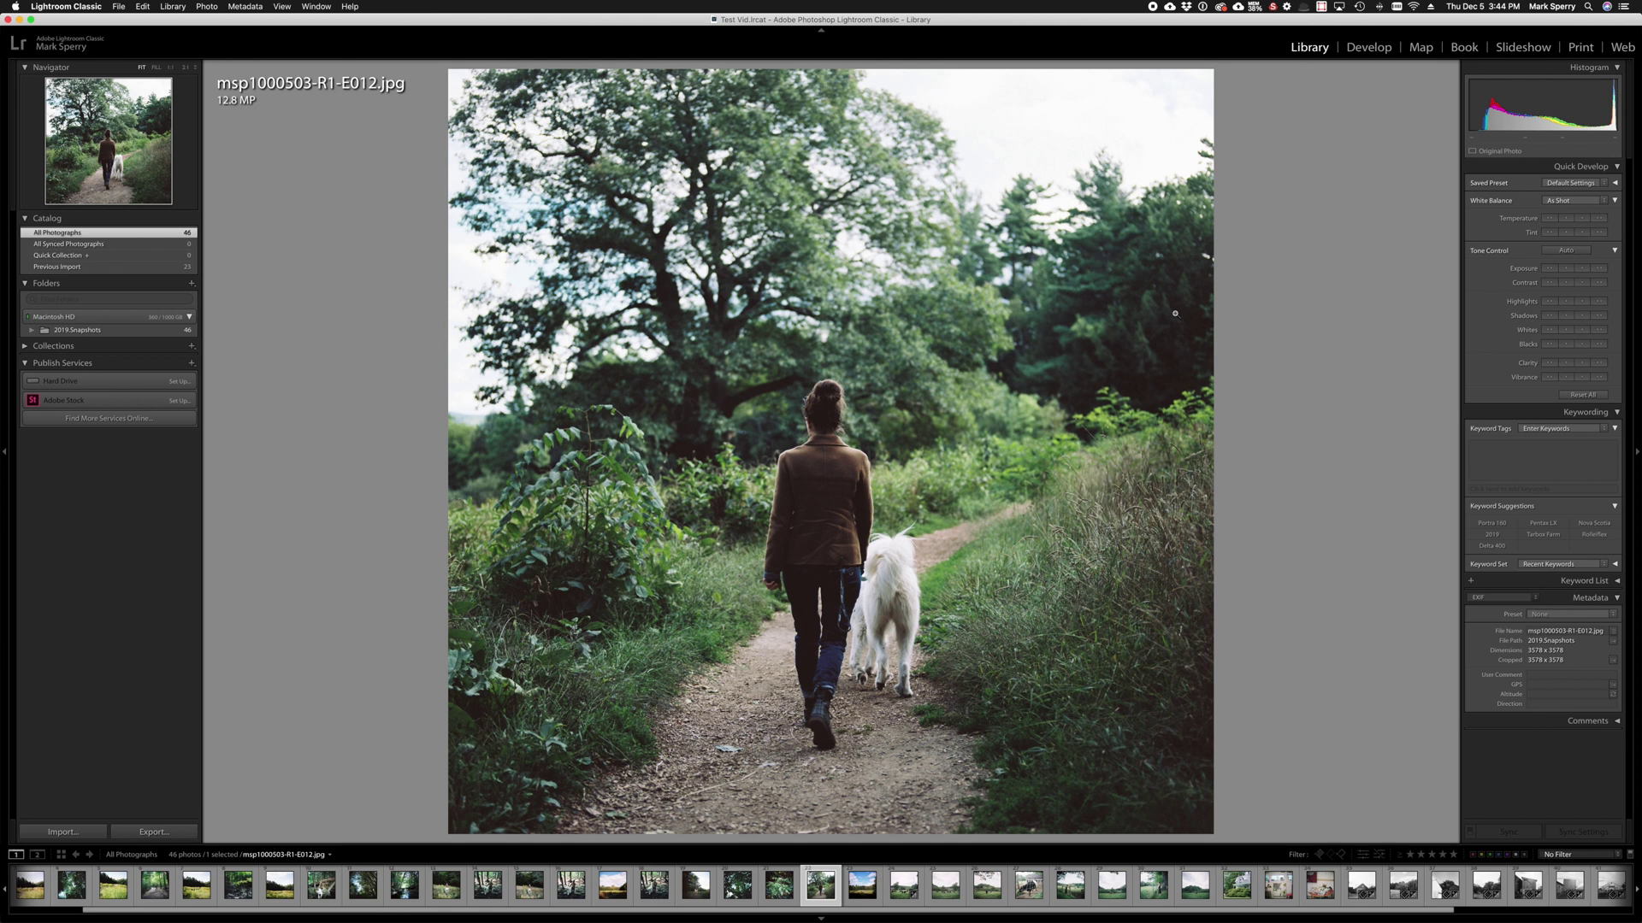
key(d)
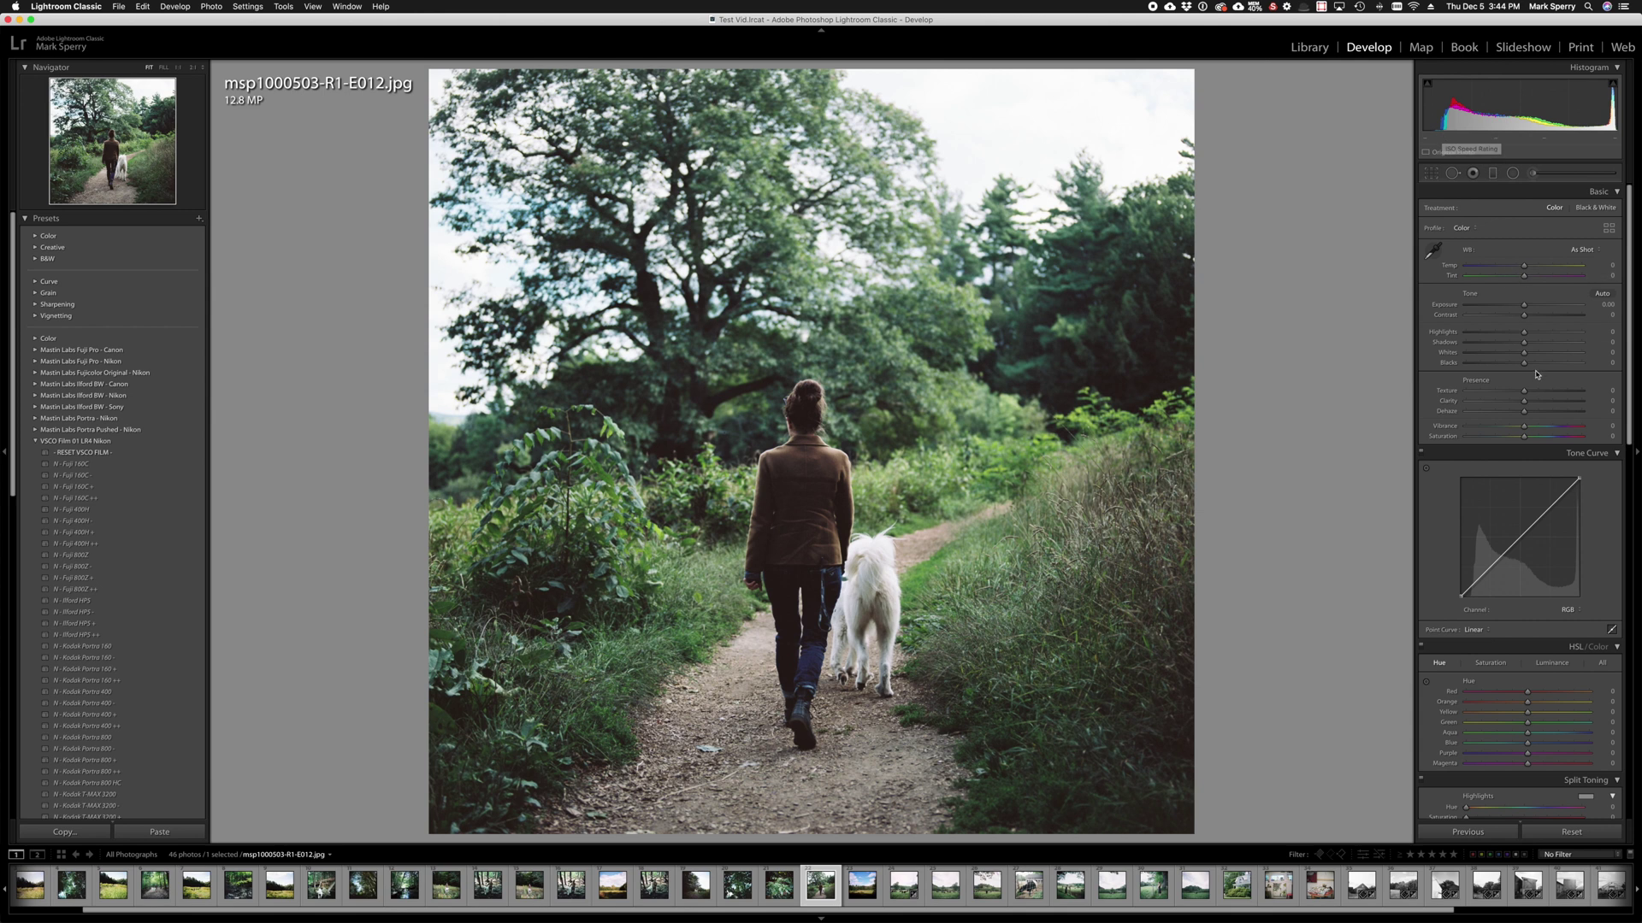
Deepen the Blacks and lift Shadows to +25, then return to the grid
drag(1524, 363, 1496, 364)
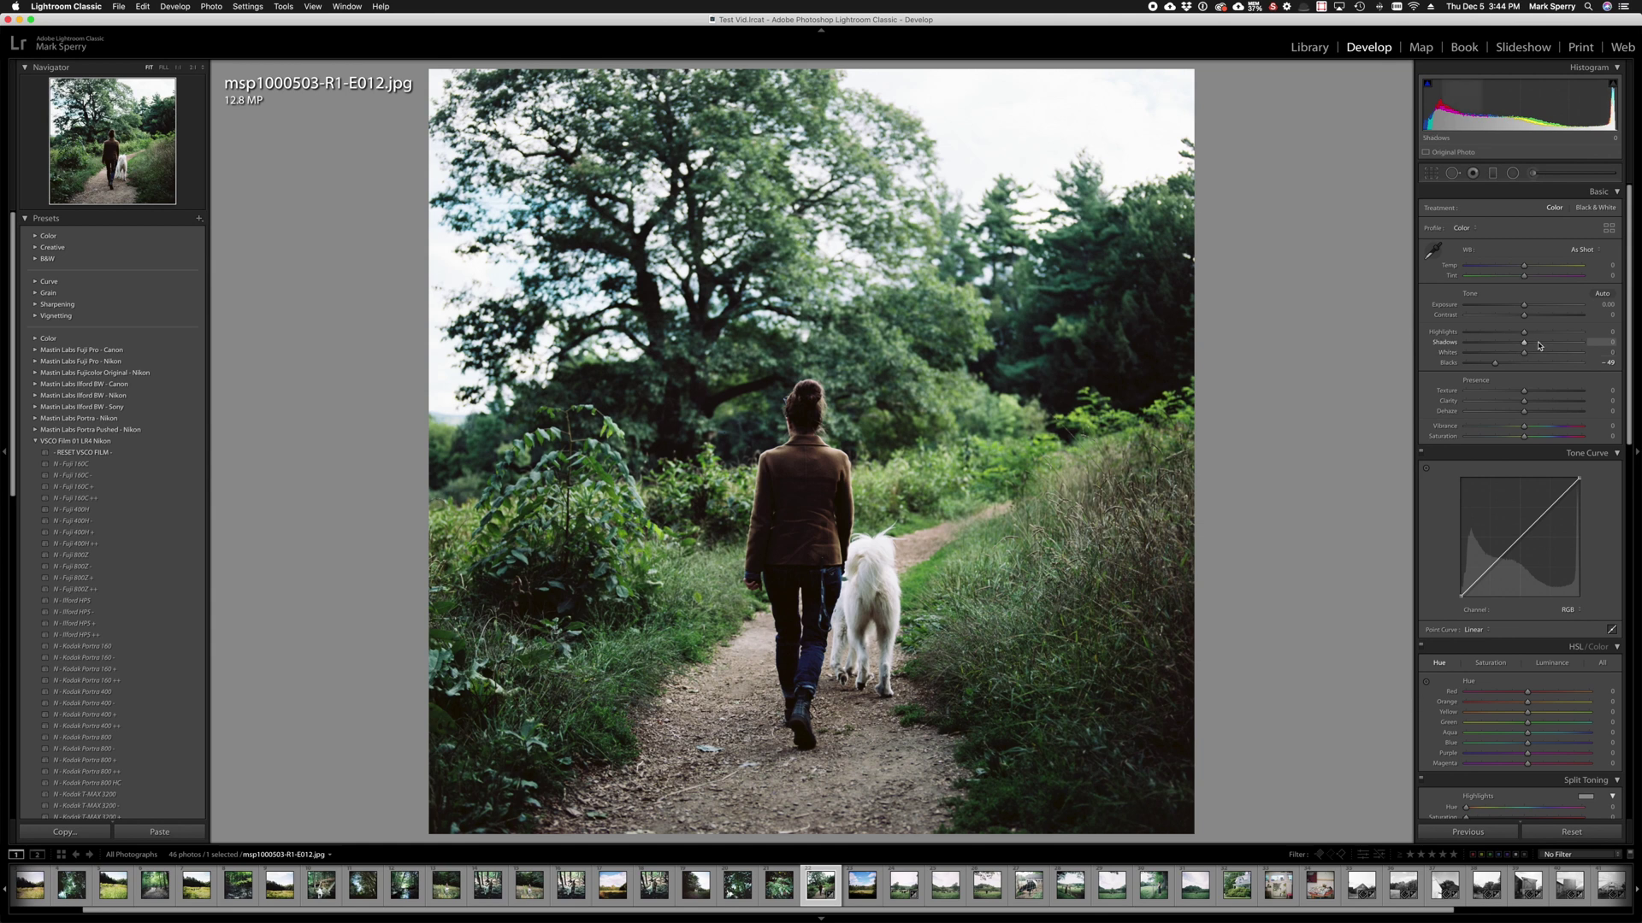
drag(1539, 346, 1540, 359)
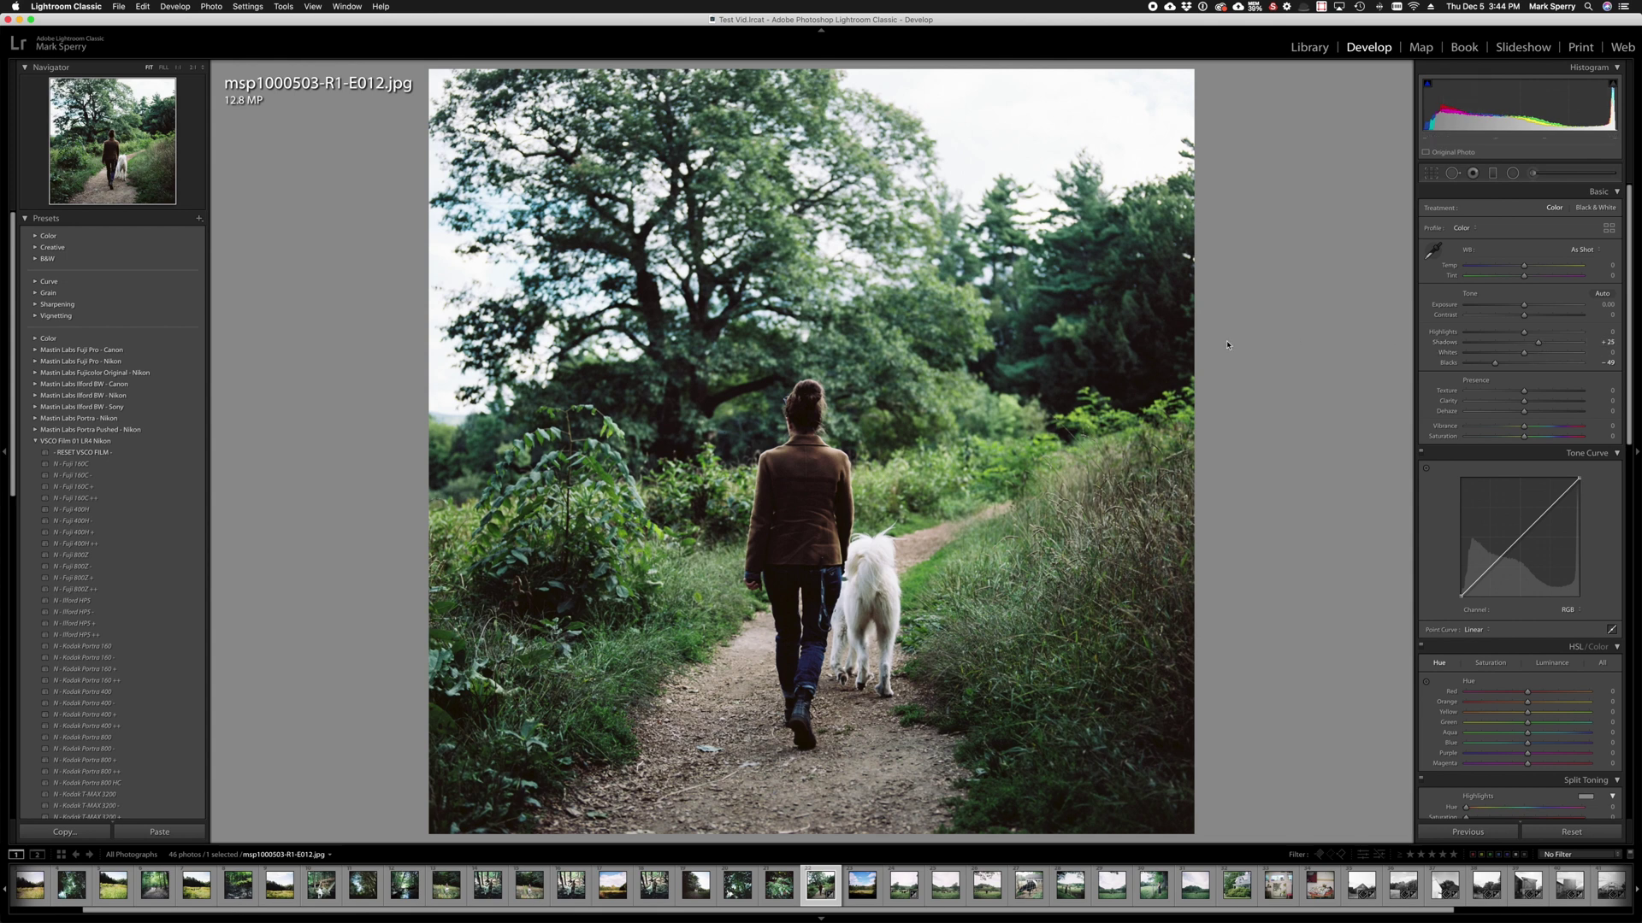
key(g)
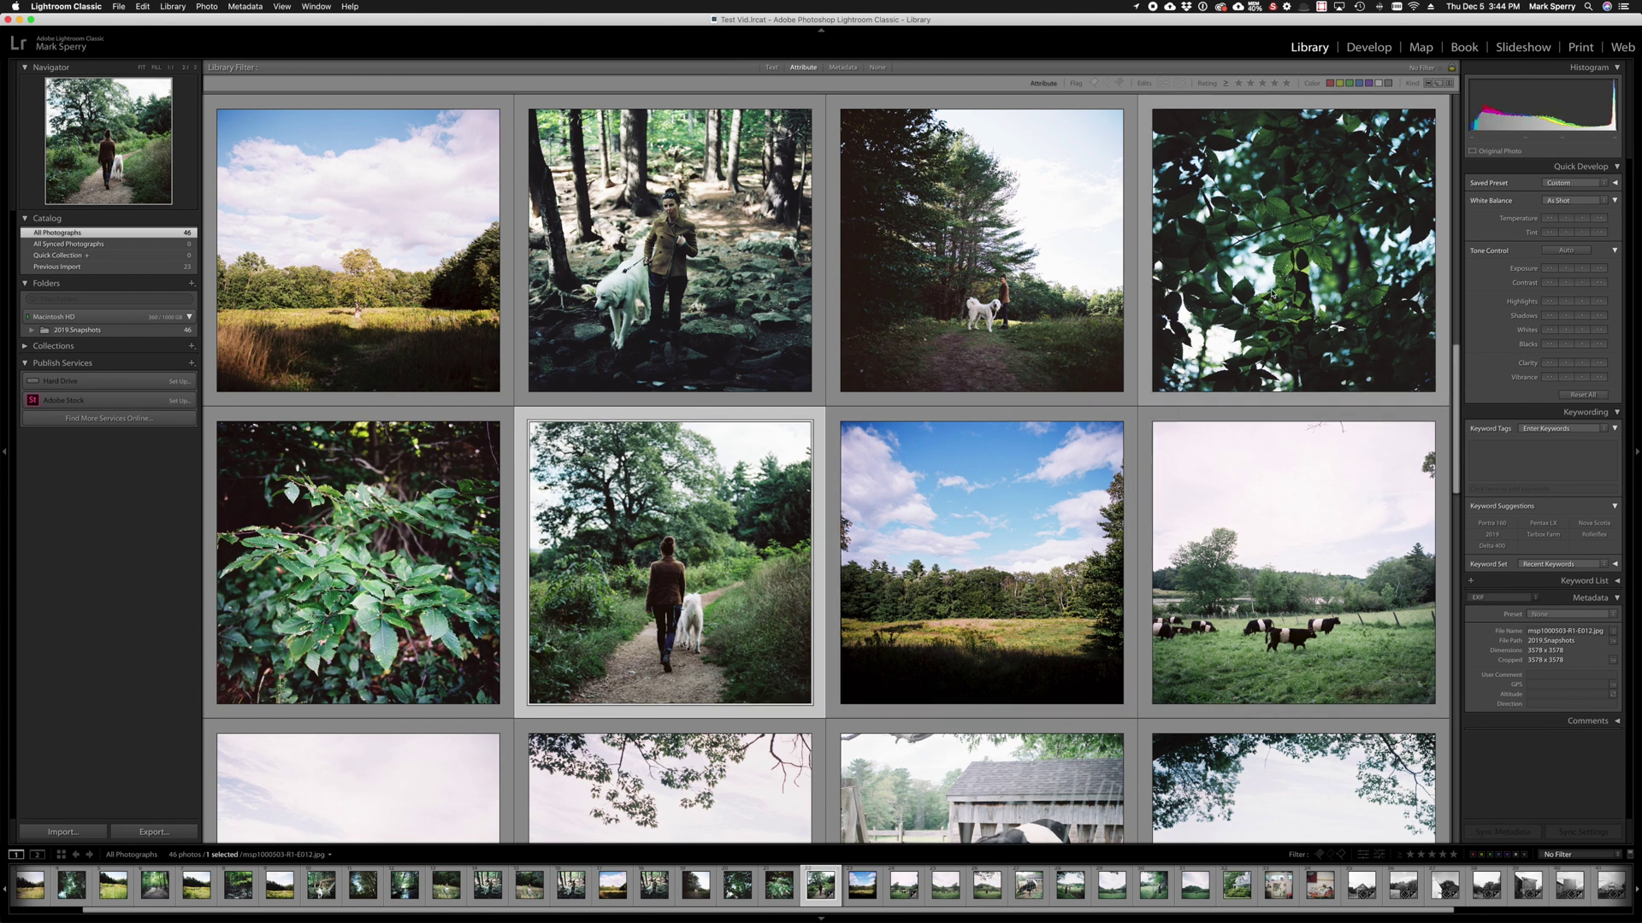
Open the backlit leaves photo in Develop and set its Blacks to −41
click(1272, 293)
key(e)
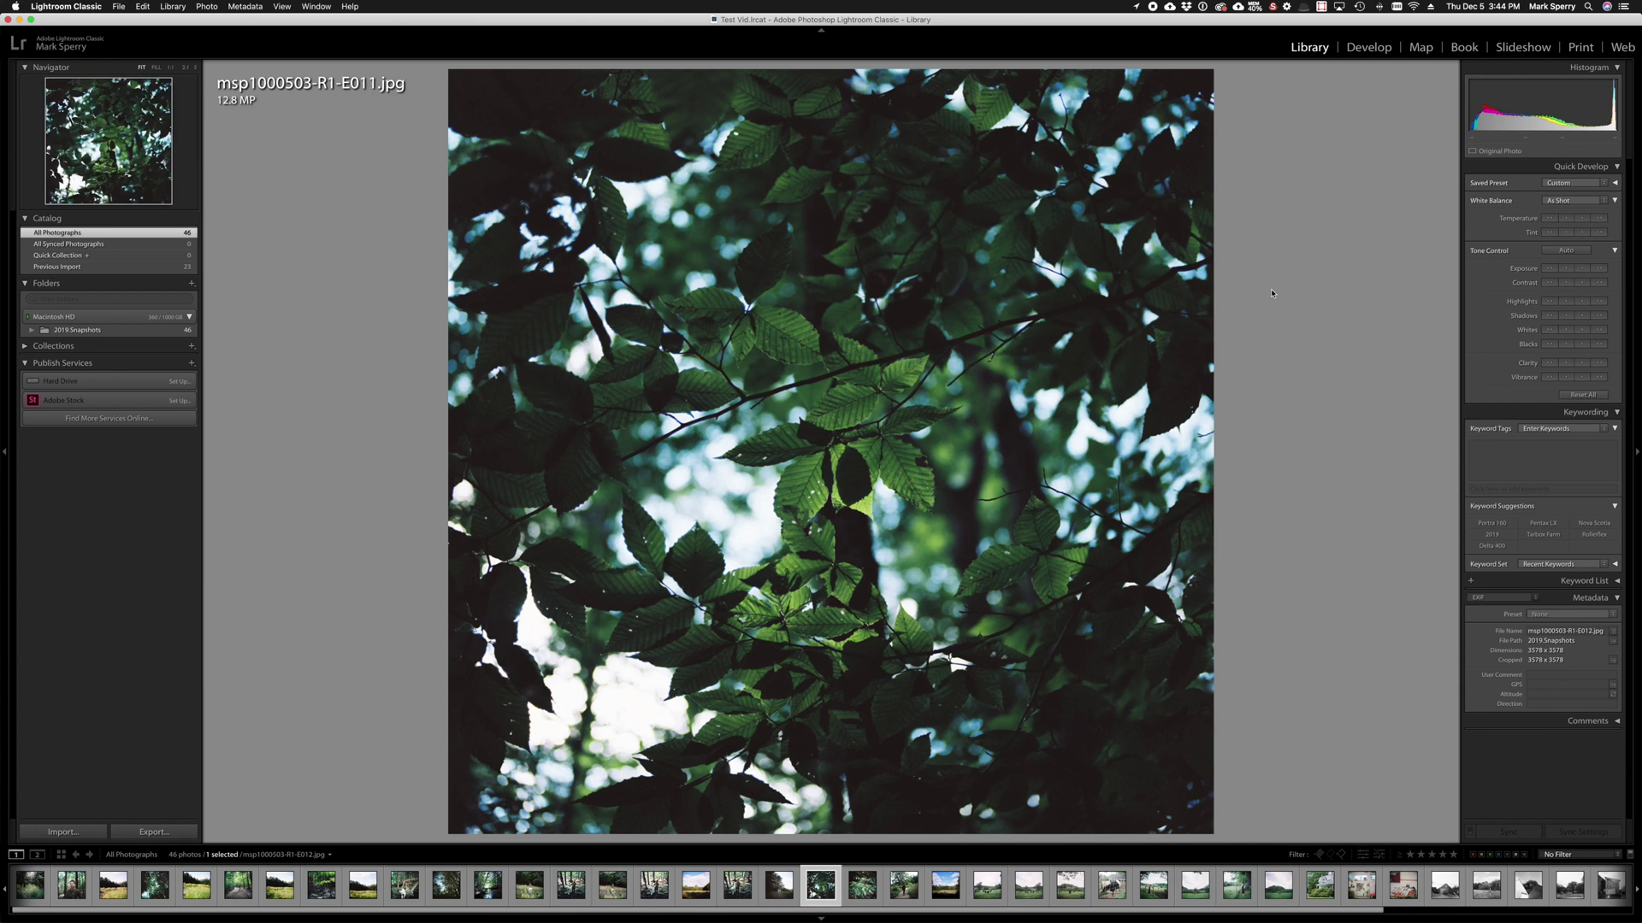
key(d)
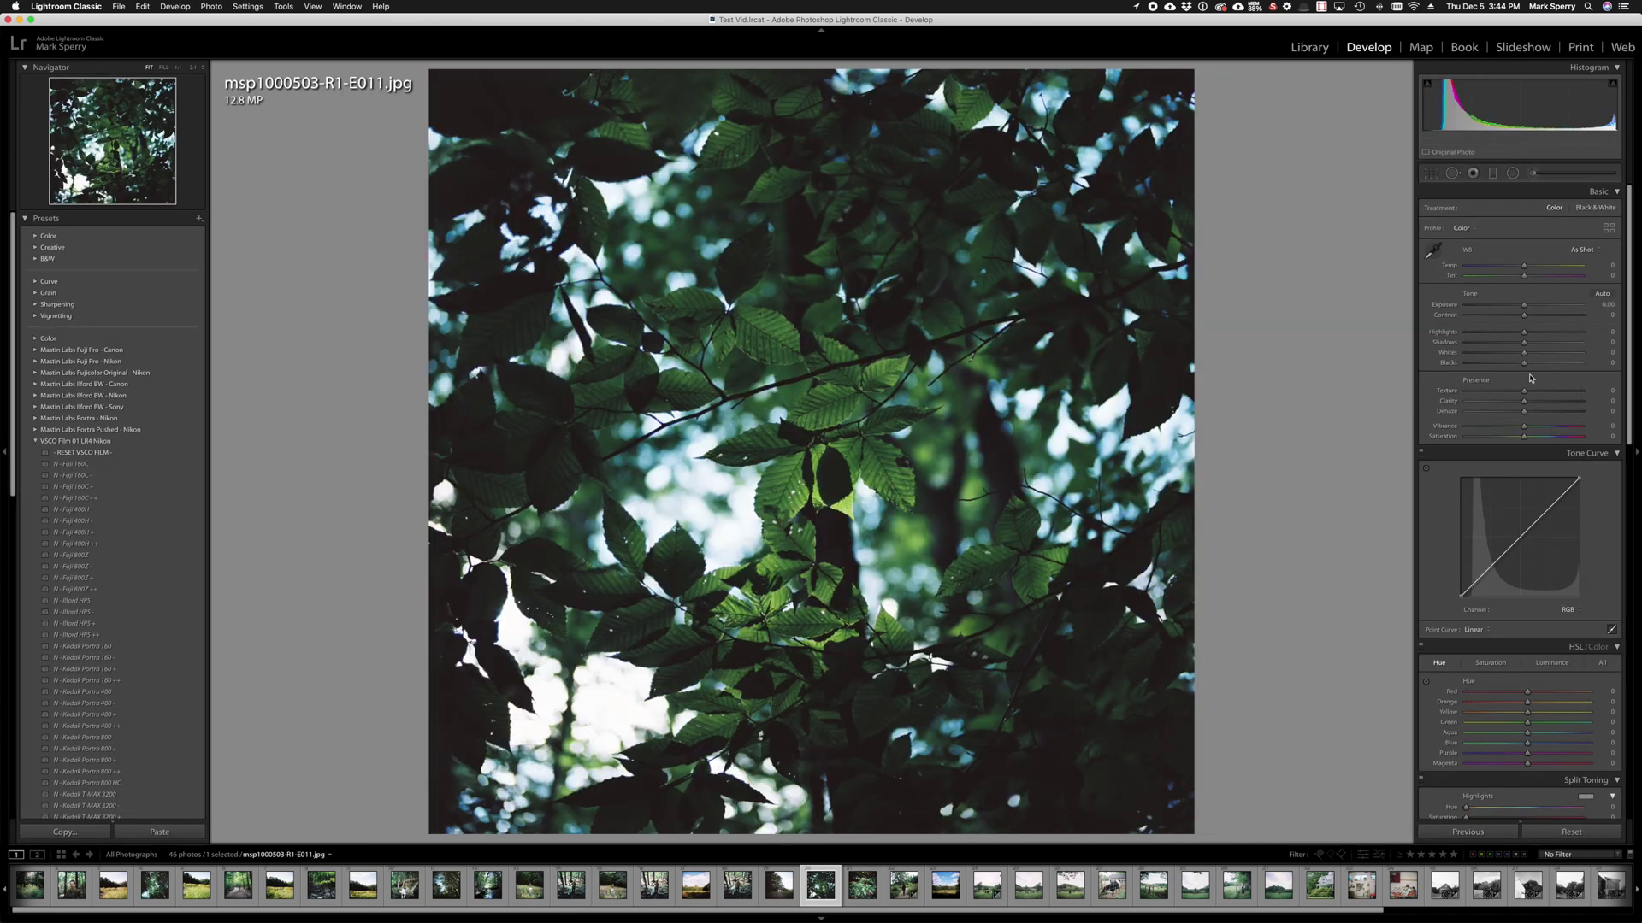
mouse_move(1514, 364)
mouse_down()
mouse_move(1498, 365)
mouse_move(1534, 351)
mouse_up()
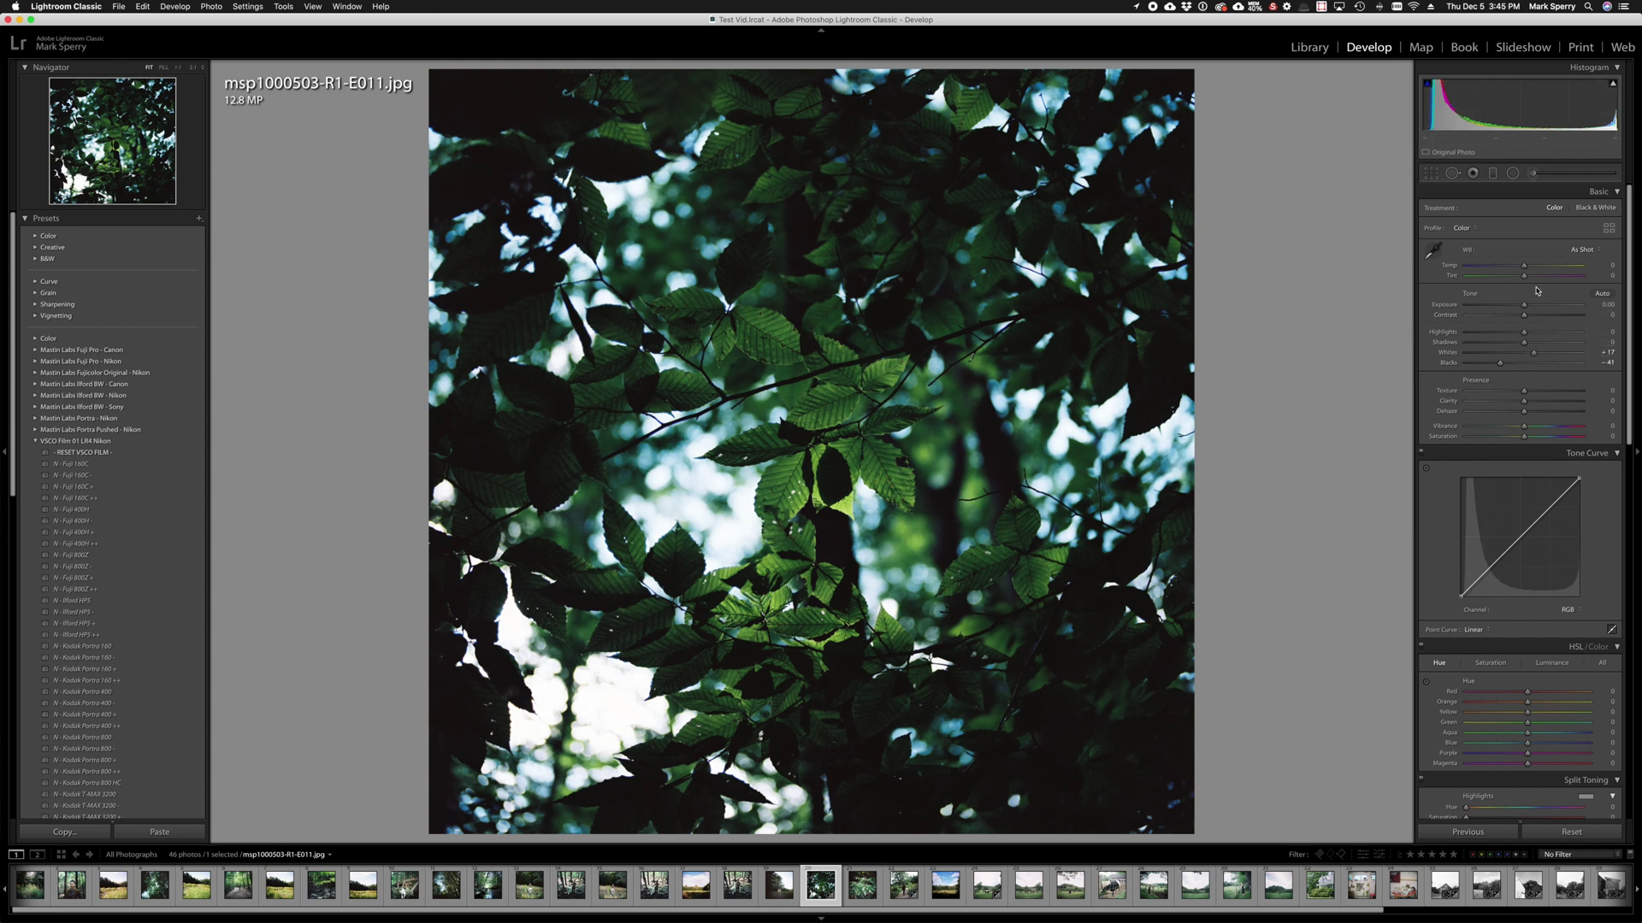
Set Clarity to +5 after trying +15, and compare before and after
click(1614, 400)
text(15)
key(Return)
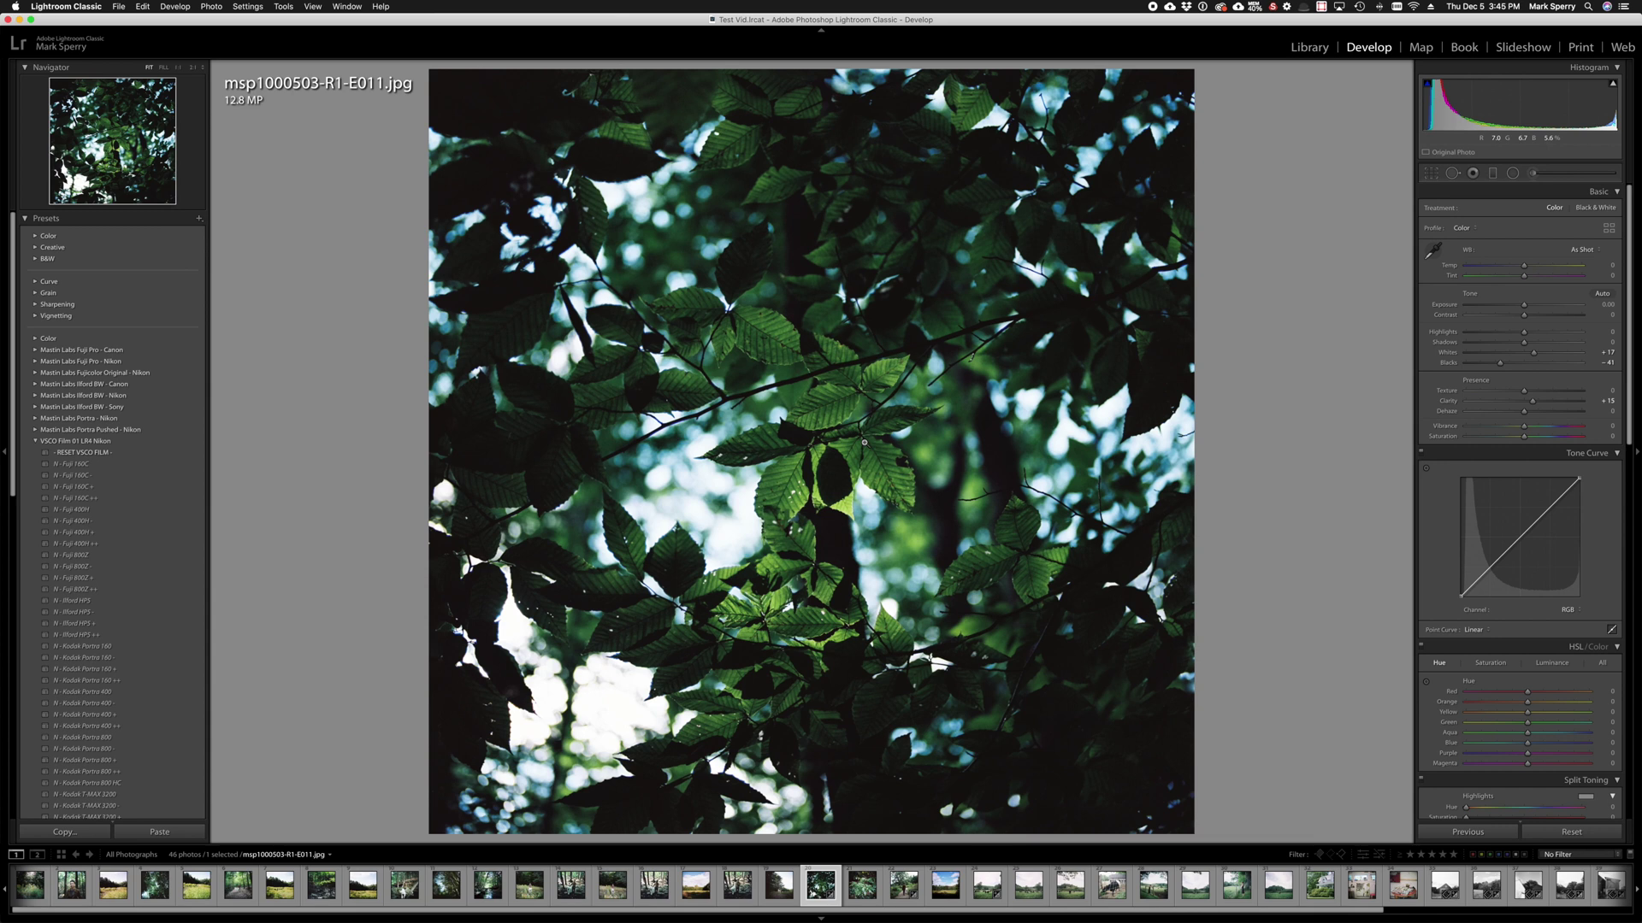
click(1607, 401)
text(5)
key(Return)
key(shift+y)
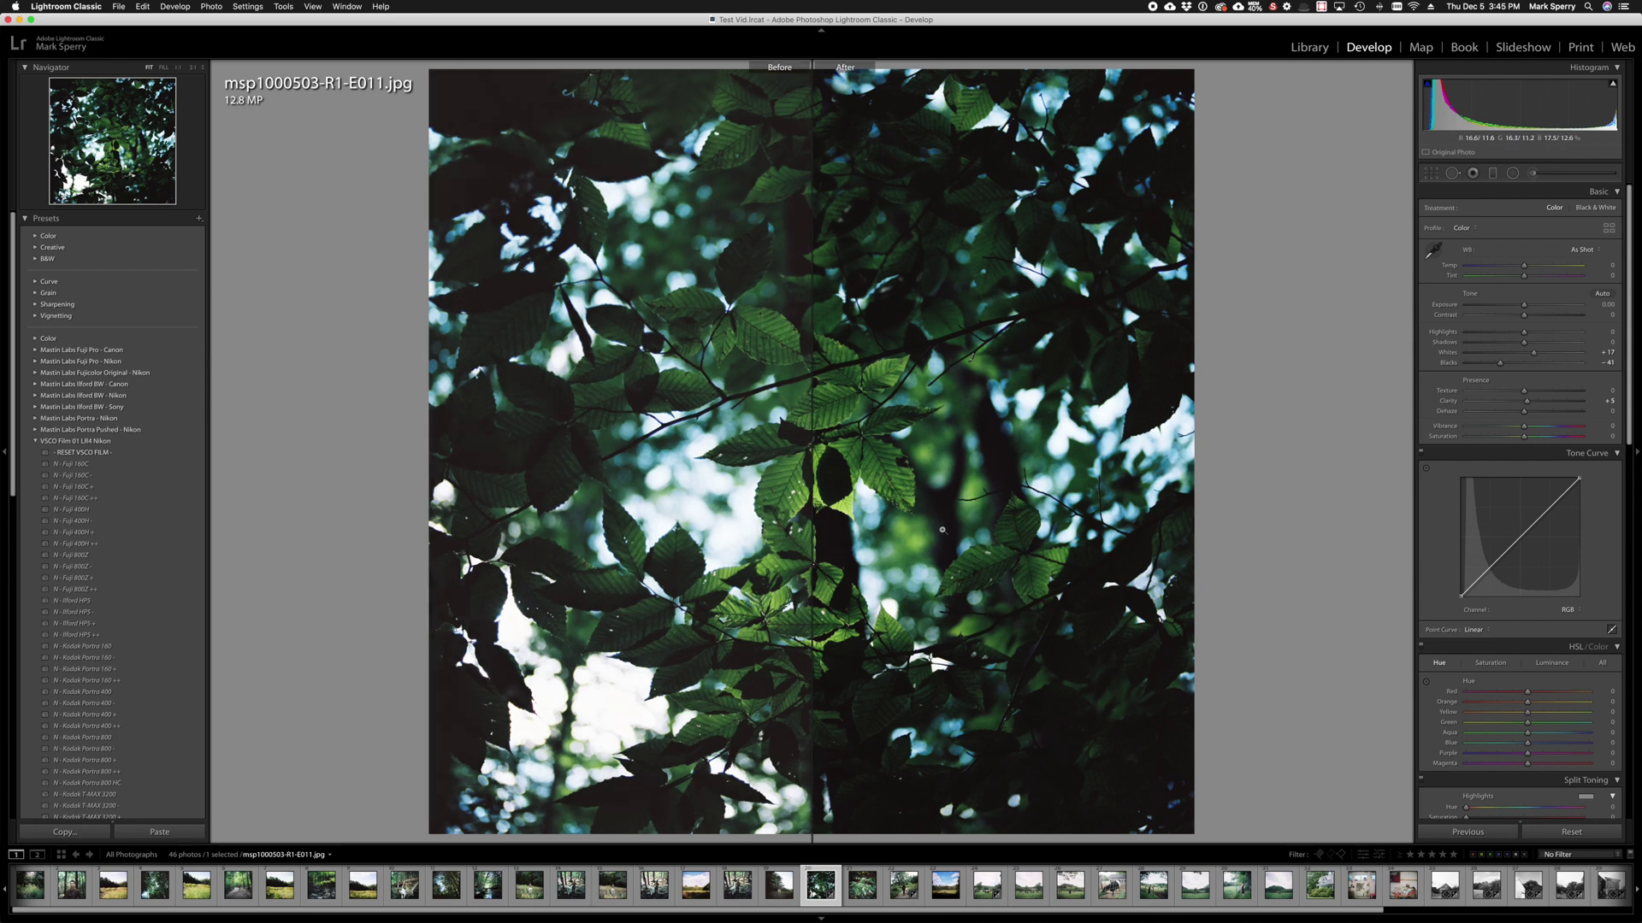
key(y)
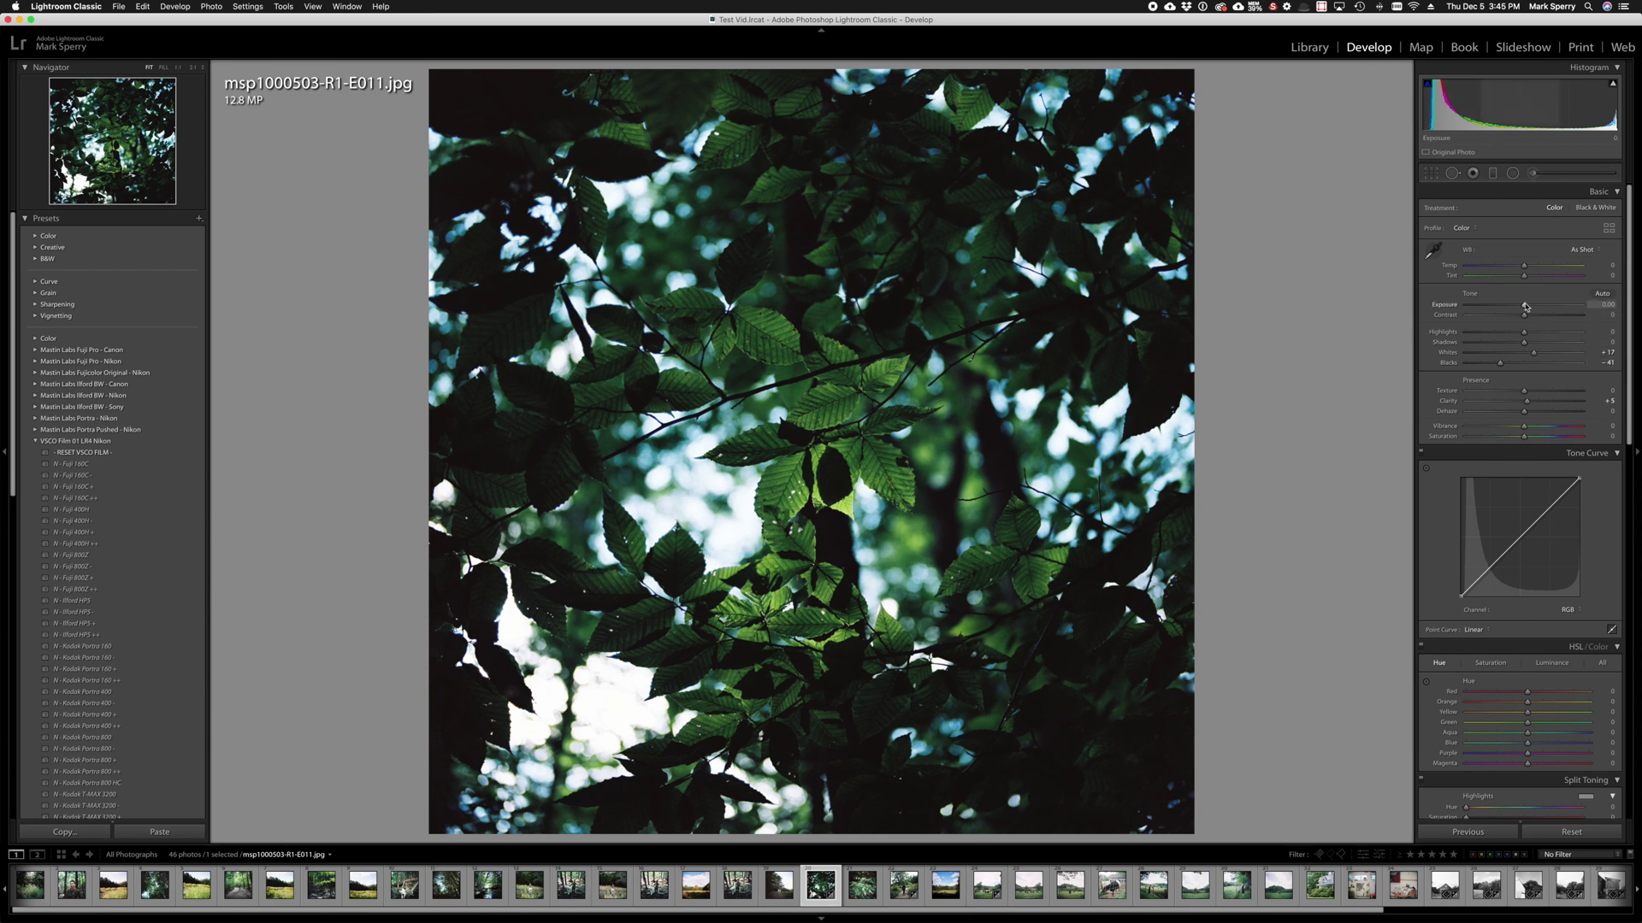
Test a slightly different Exposure on the leaves photo, then reset it to 0.00
drag(1526, 306, 1516, 306)
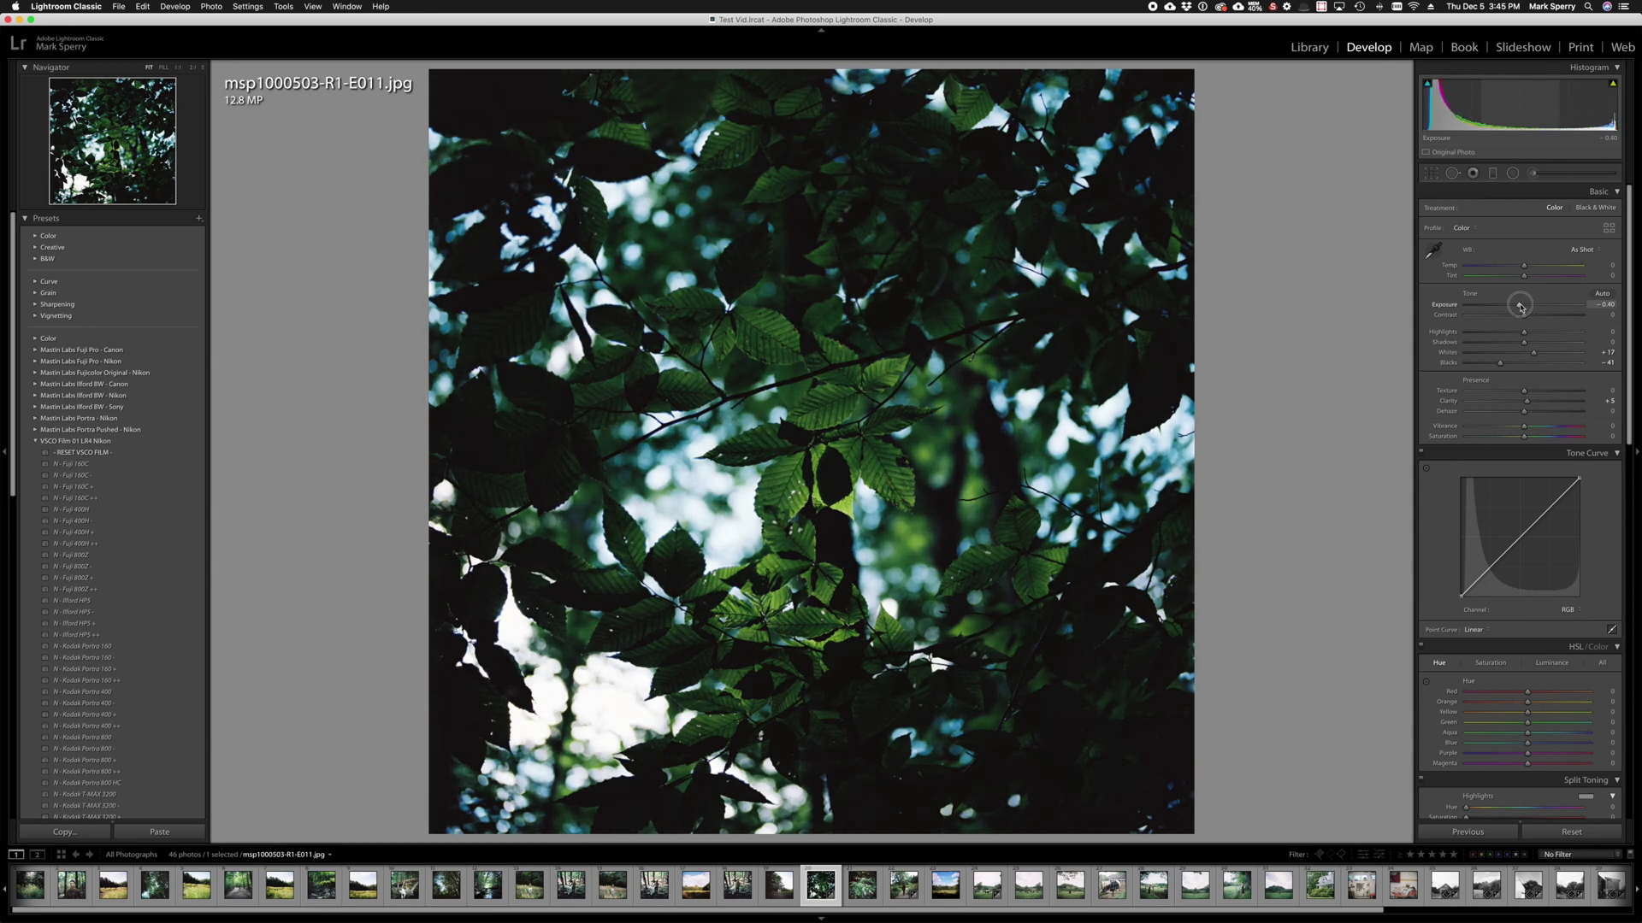
click(1607, 307)
text(0)
key(Return)
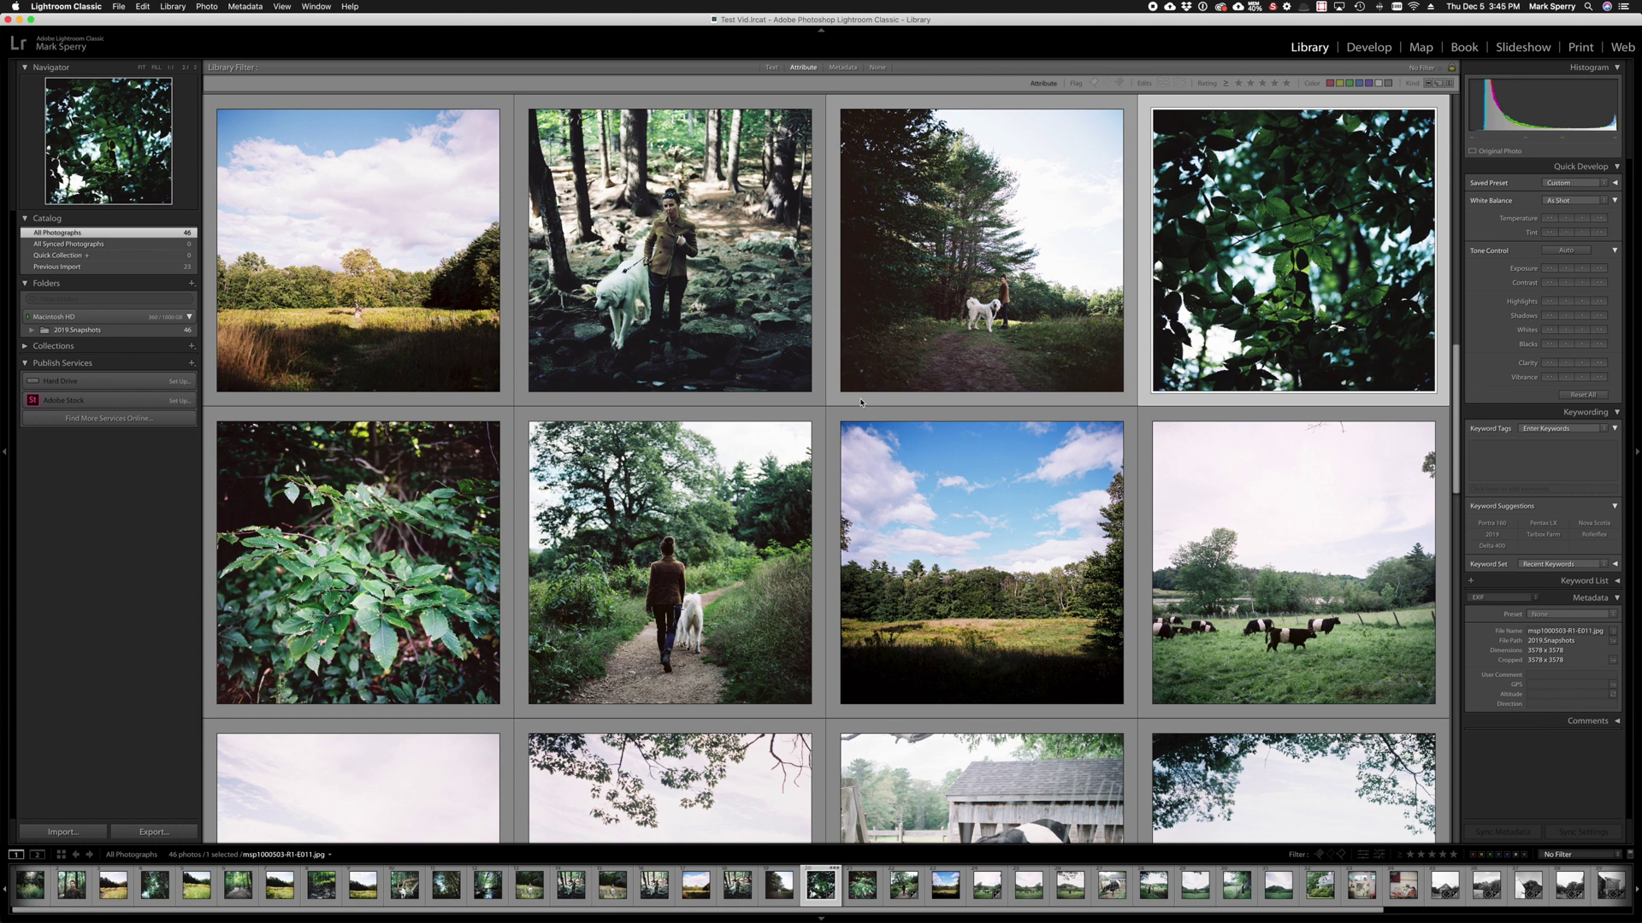
Open the meadow woman-and-dog photo in Develop and adjust its Blacks to −13
scroll(860, 402, up, 6)
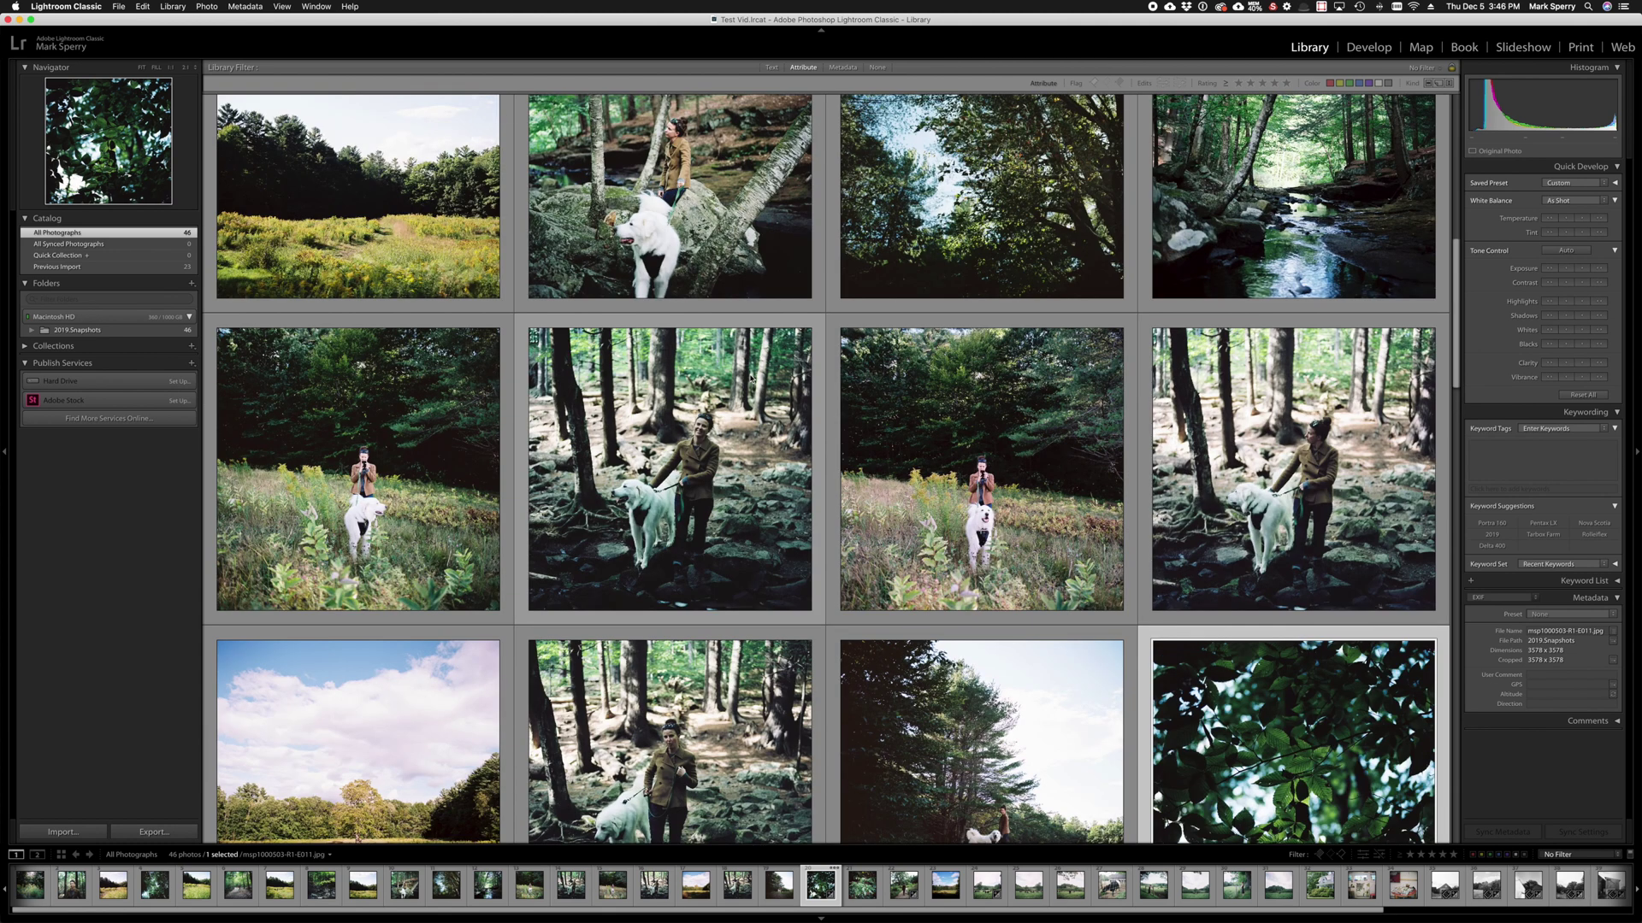
scroll(750, 377, up, 3)
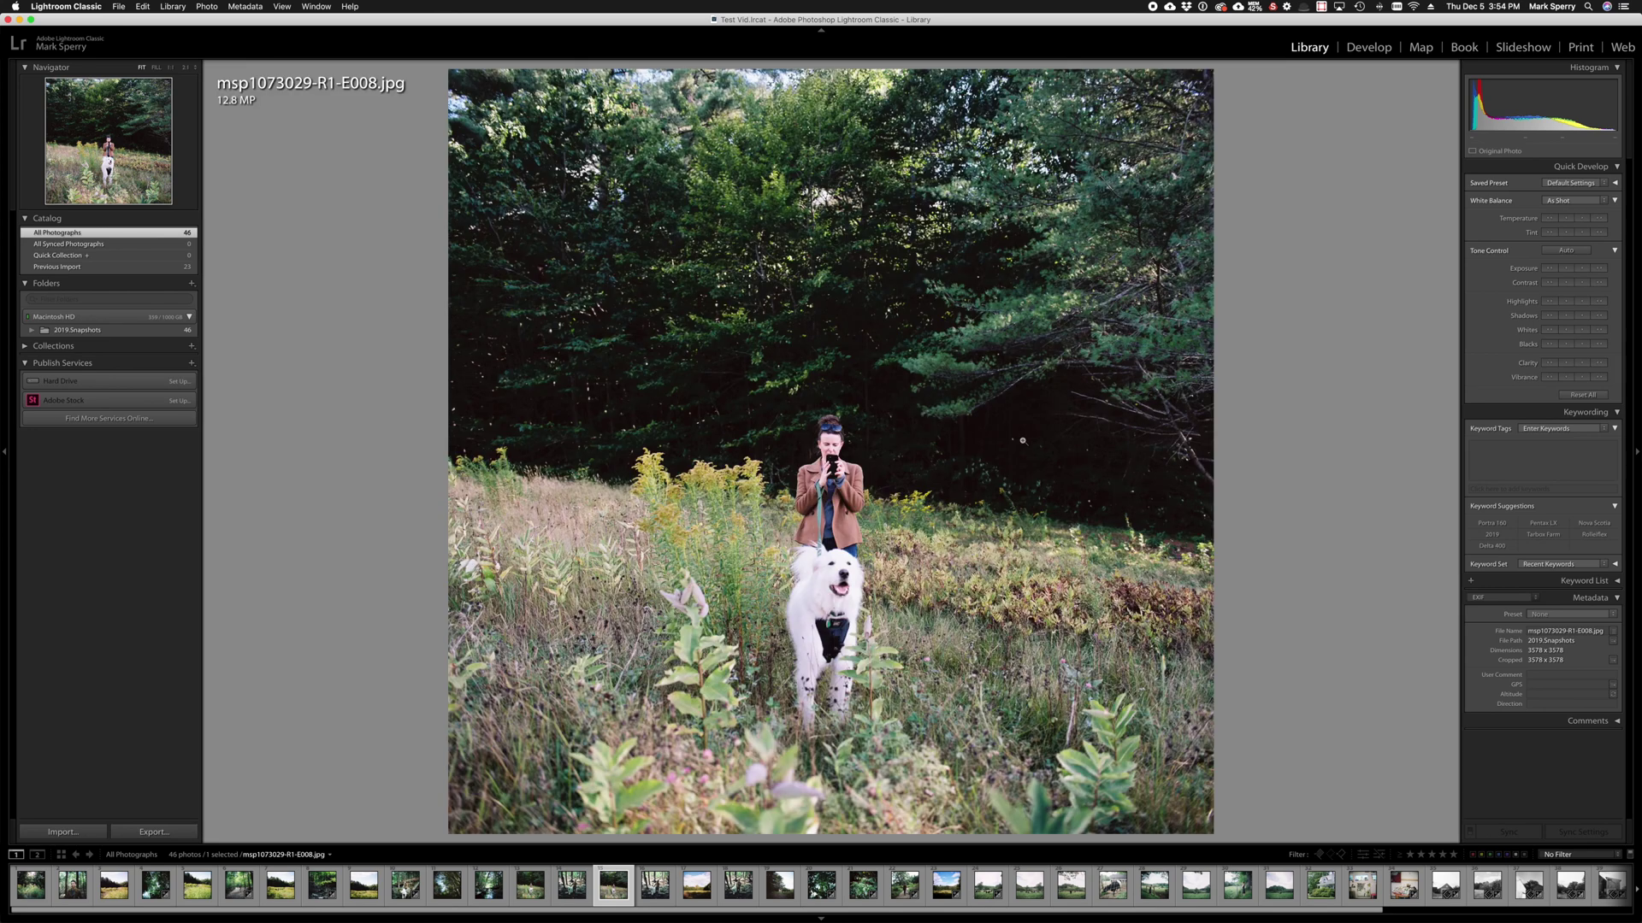
key(d)
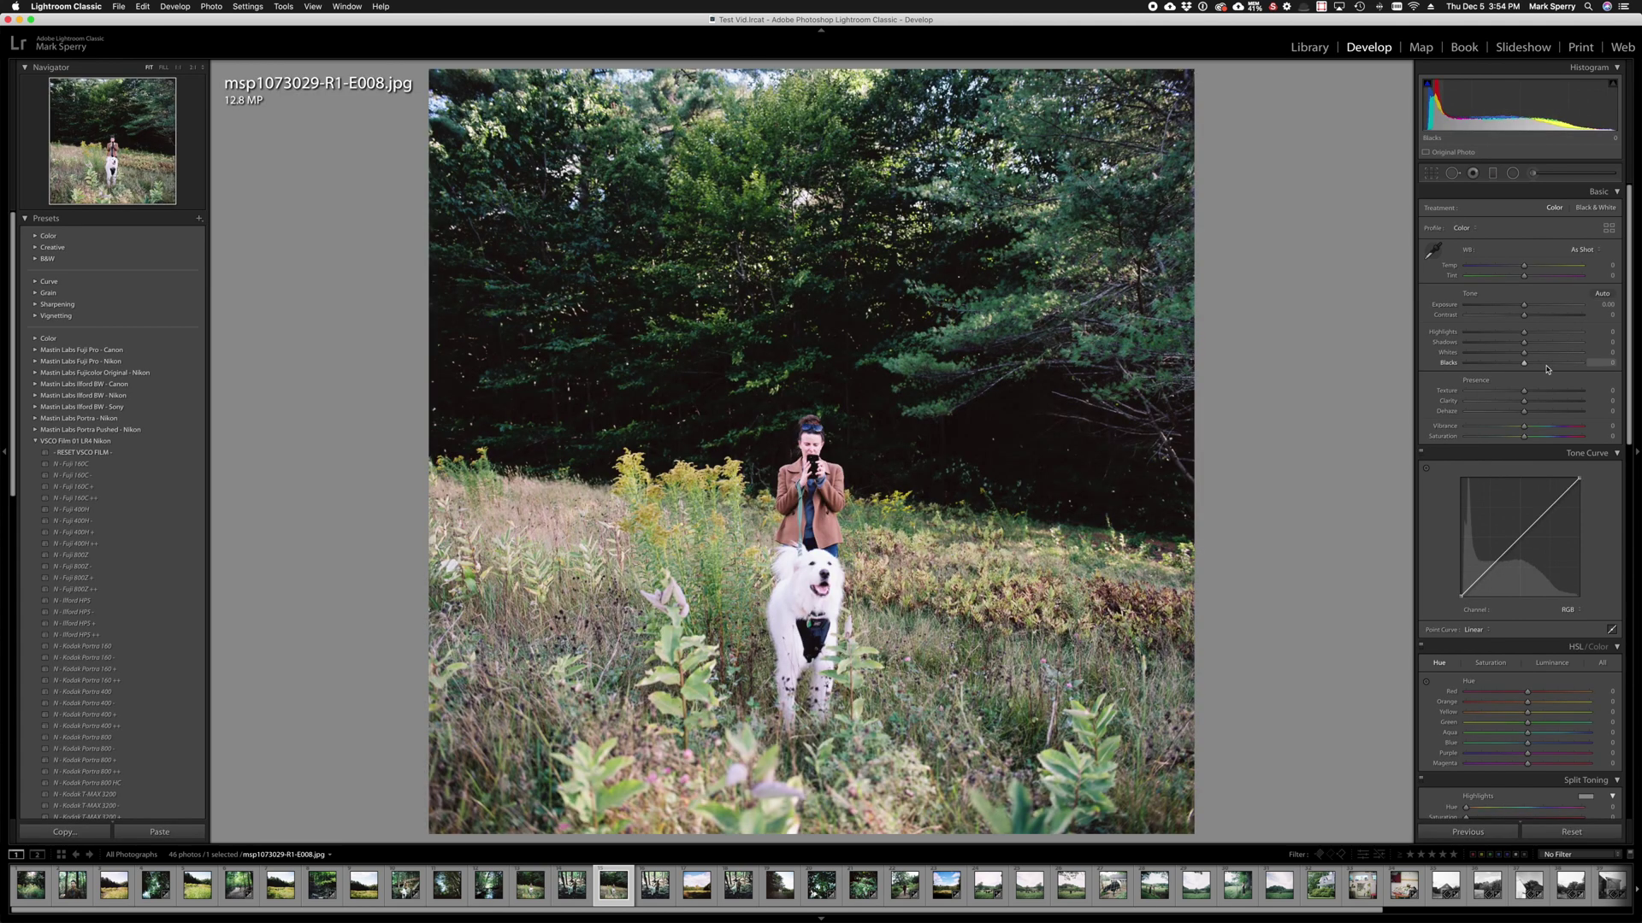
drag(1523, 362, 1540, 354)
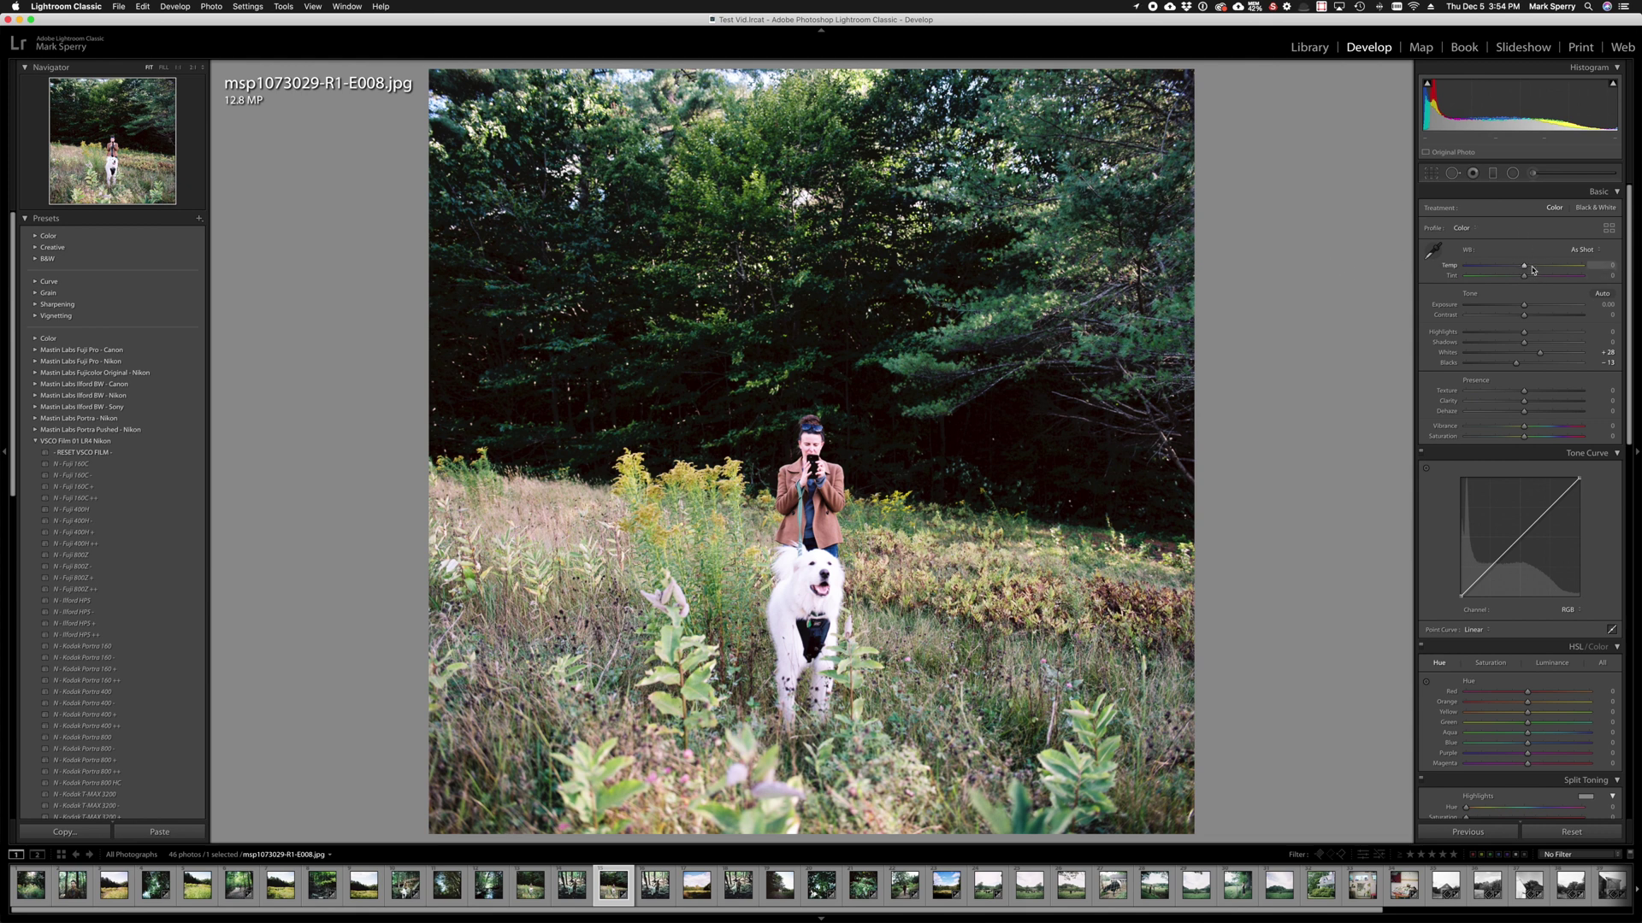
Set Temp and Tint to -5 each, then nudge both slightly cooler and greener
click(1607, 266)
key(BackSpace)
text(-5)
key(Tab)
key(Return)
drag(1520, 269, 1519, 278)
drag(1524, 265, 1519, 268)
Brush a local exposure adjustment over the bright white dog, then close the brush
click(1533, 174)
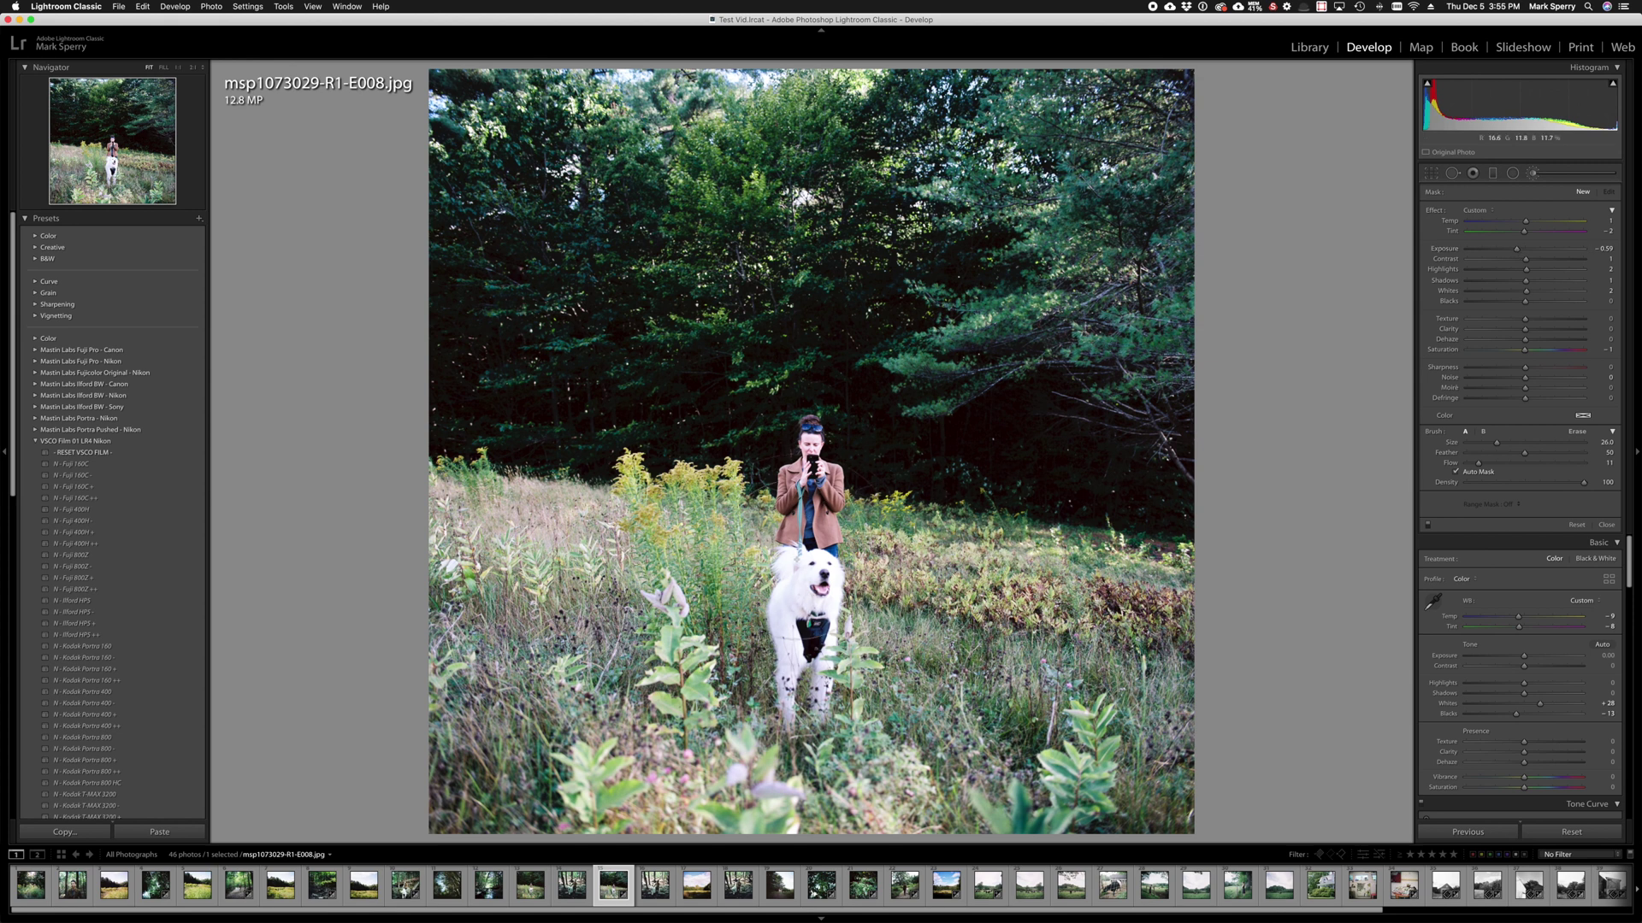
drag(795, 651, 825, 556)
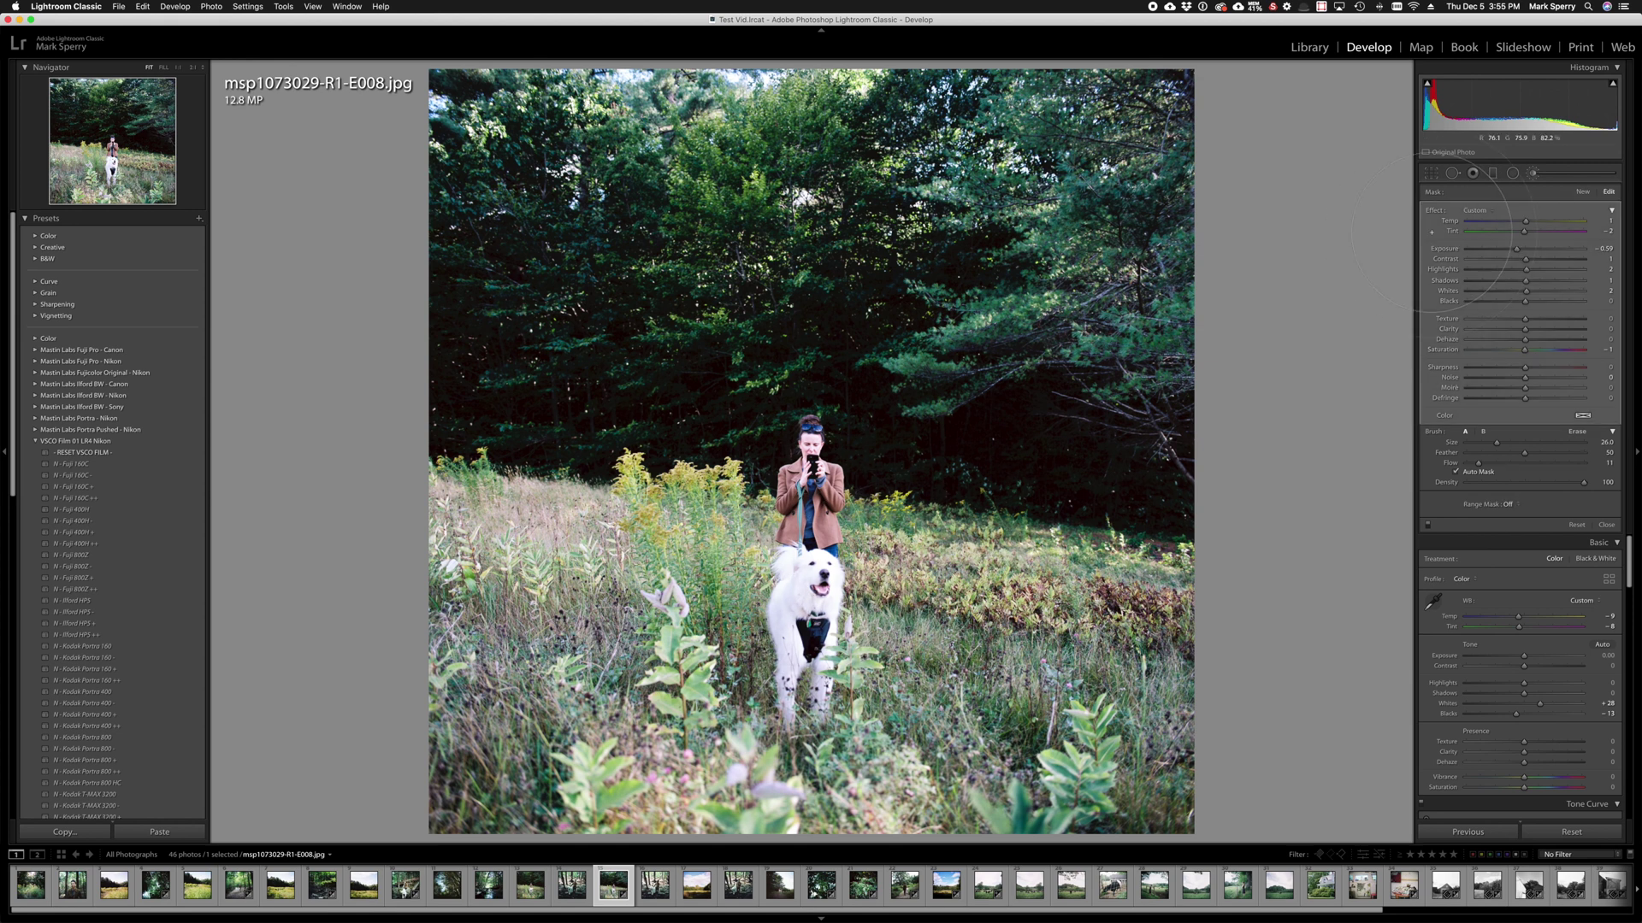
mouse_move(1516, 248)
mouse_down()
mouse_move(1469, 254)
mouse_move(1506, 251)
mouse_up()
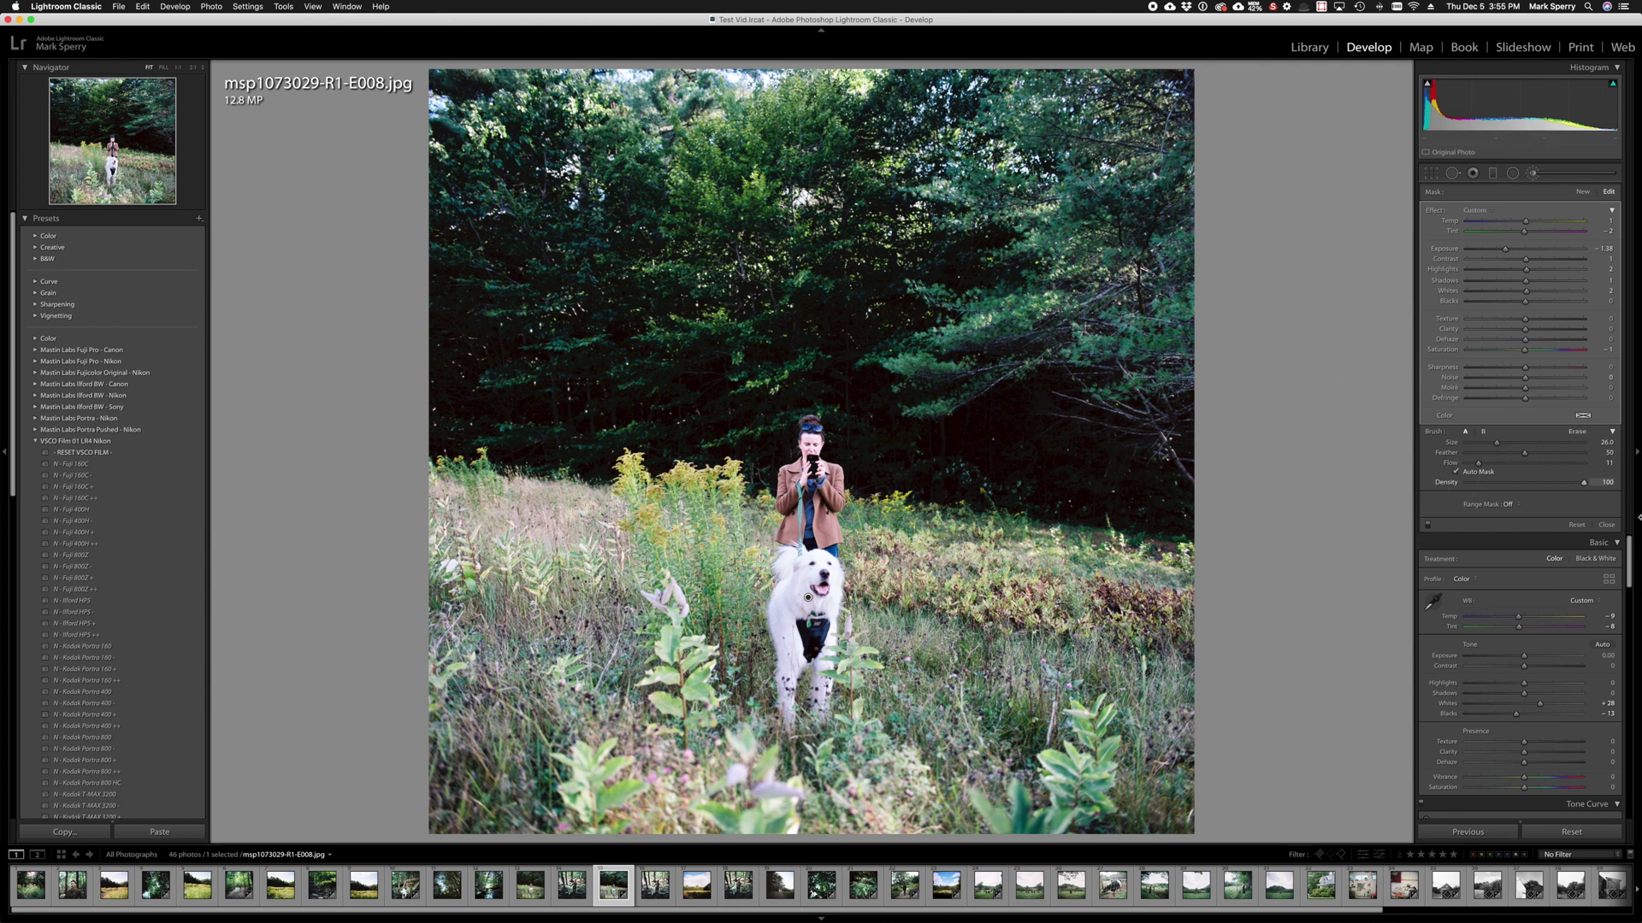
click(1606, 524)
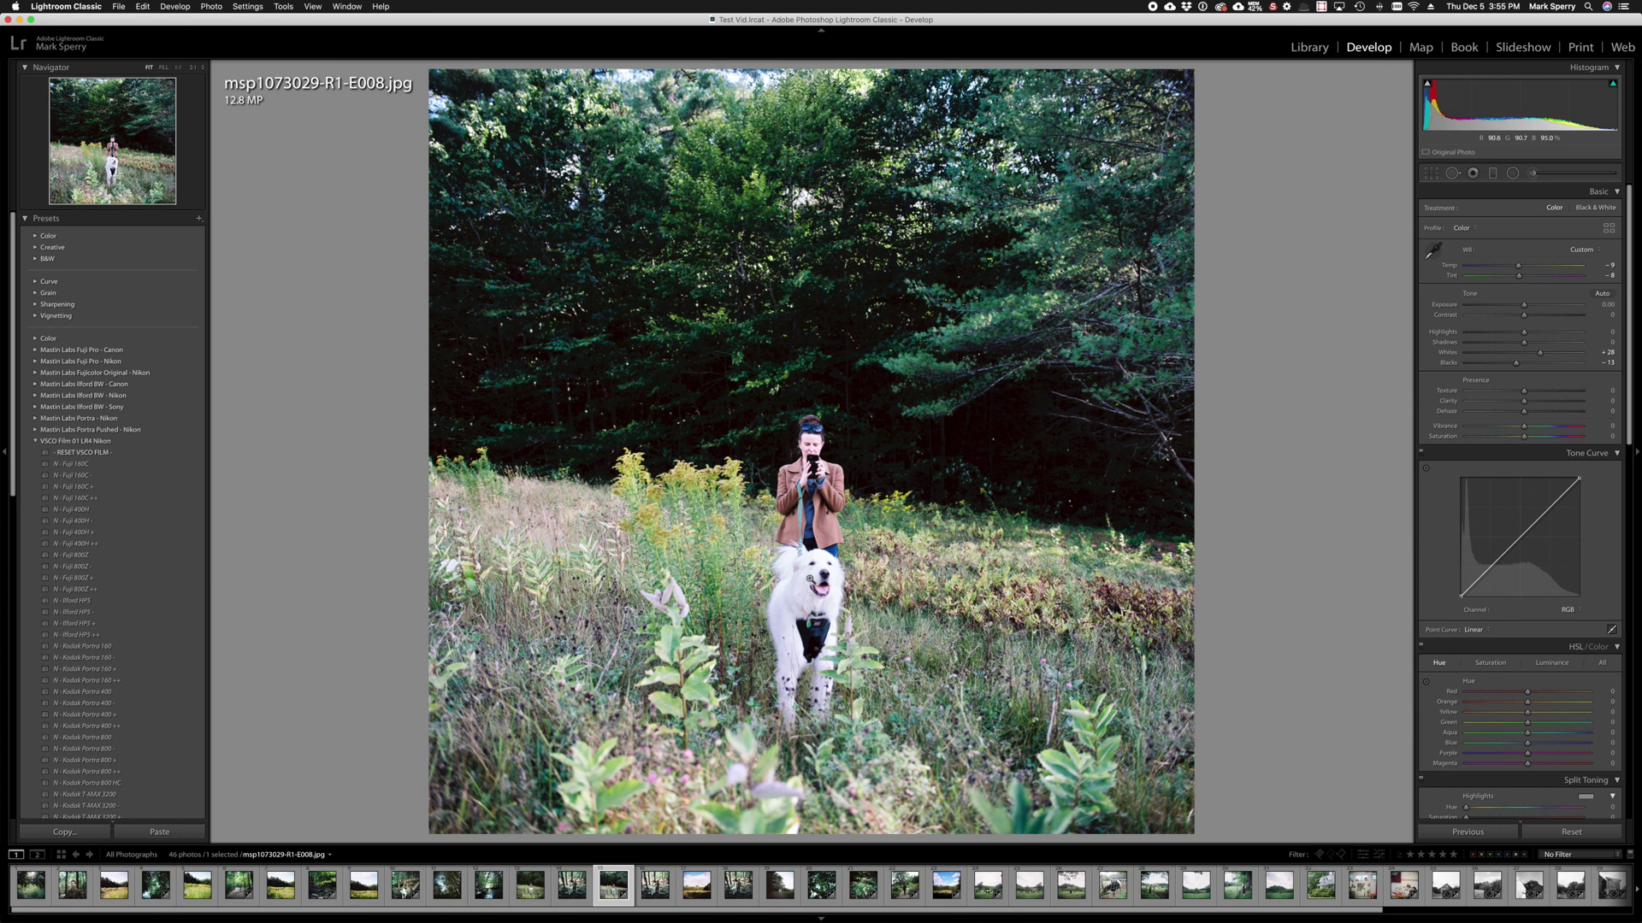
Toggle Before/After on the meadow photo, then go back to the Library grid
key(shift+y)
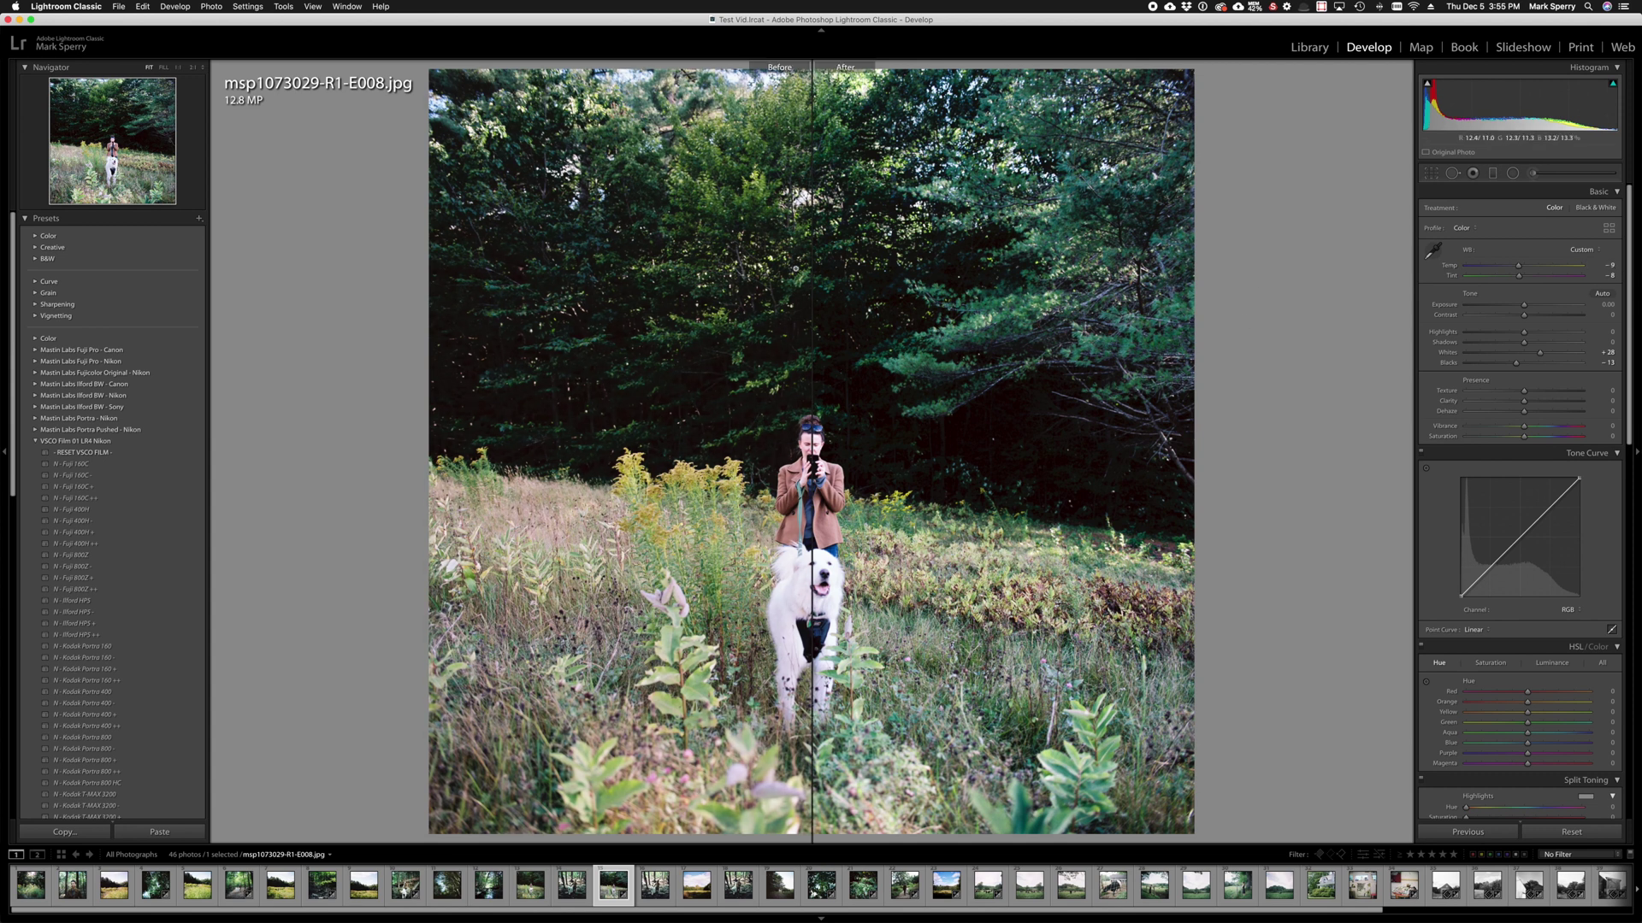
key(y)
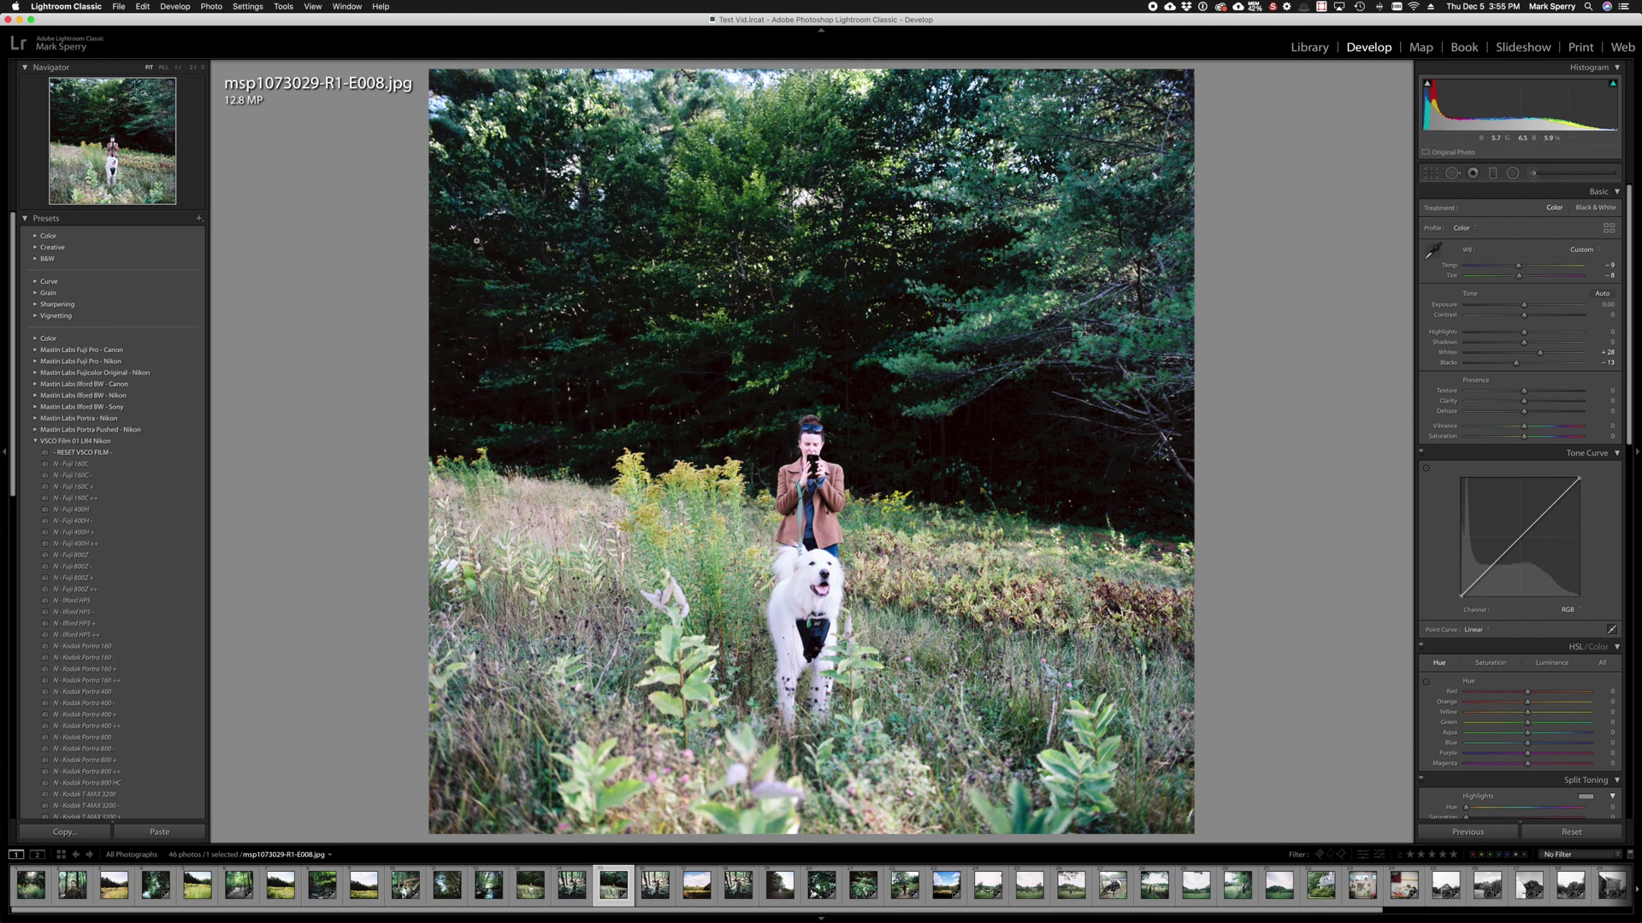
key(g)
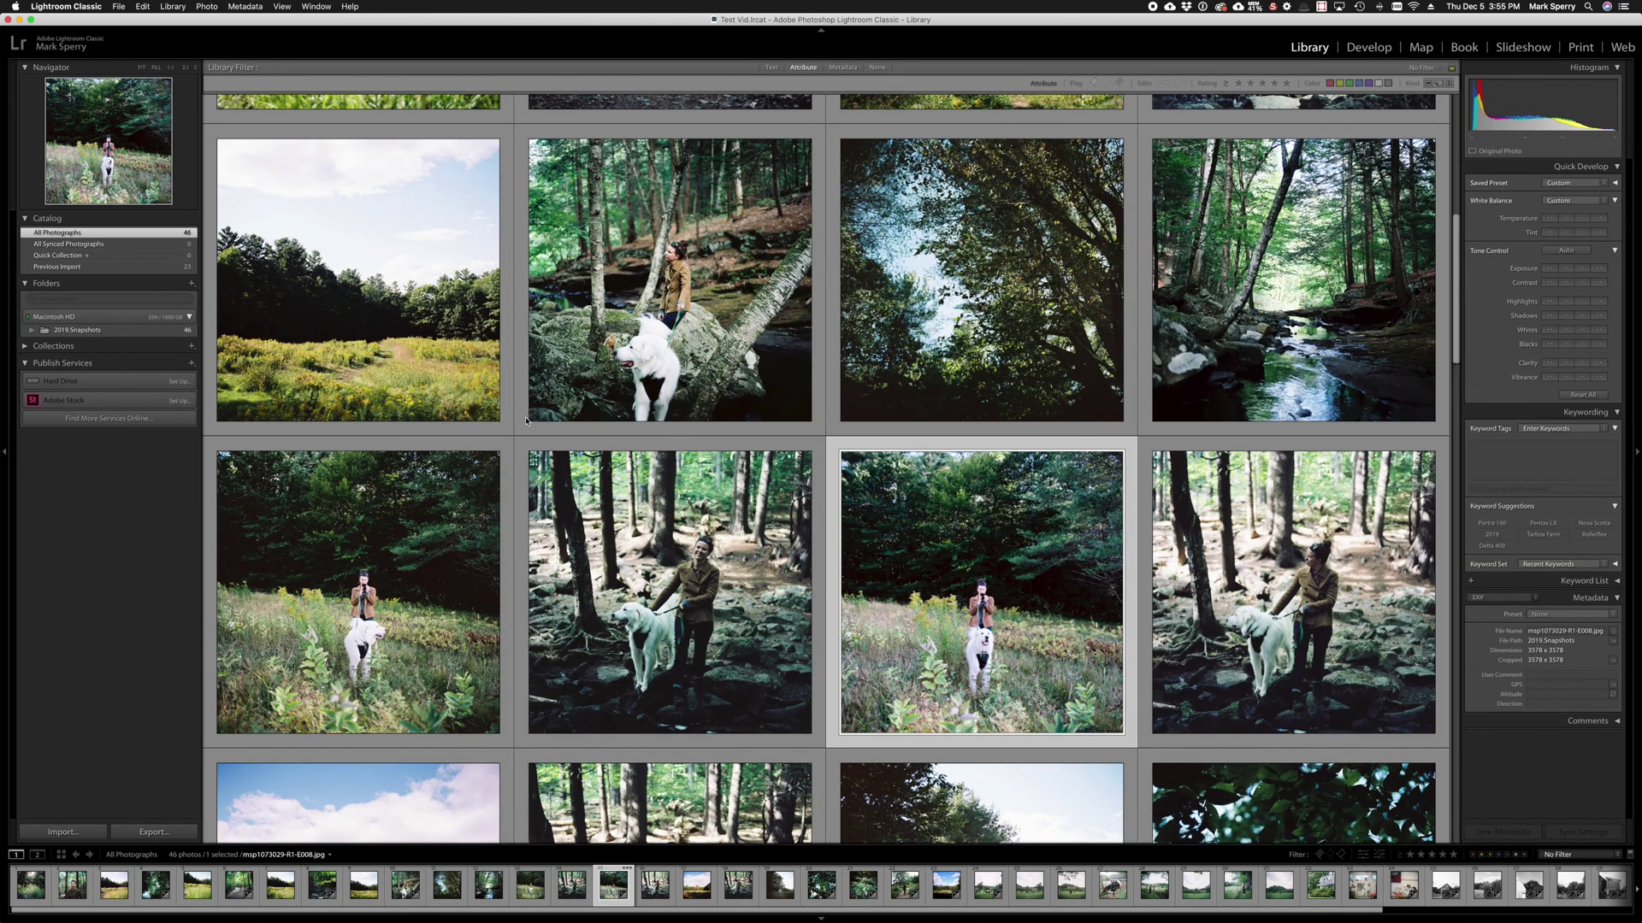
Open the green leafy plant photo in Develop with Blacks −27, Whites +22 and reduced Highlights
scroll(526, 419, down, 5)
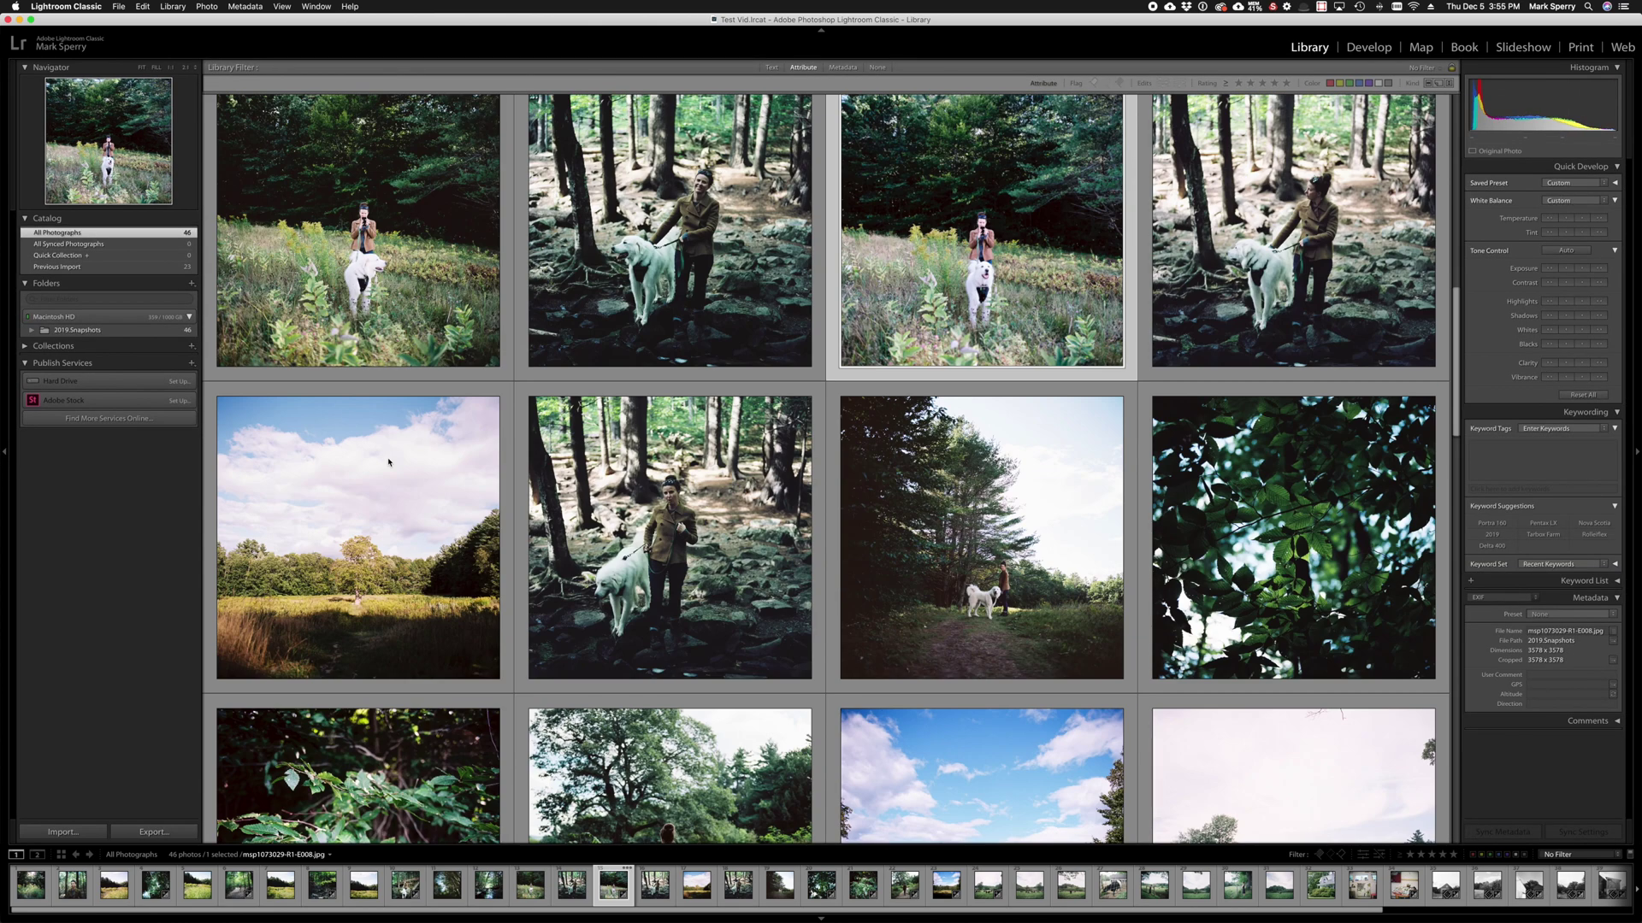
scroll(394, 466, down, 2)
scroll(418, 588, down, 2)
click(427, 637)
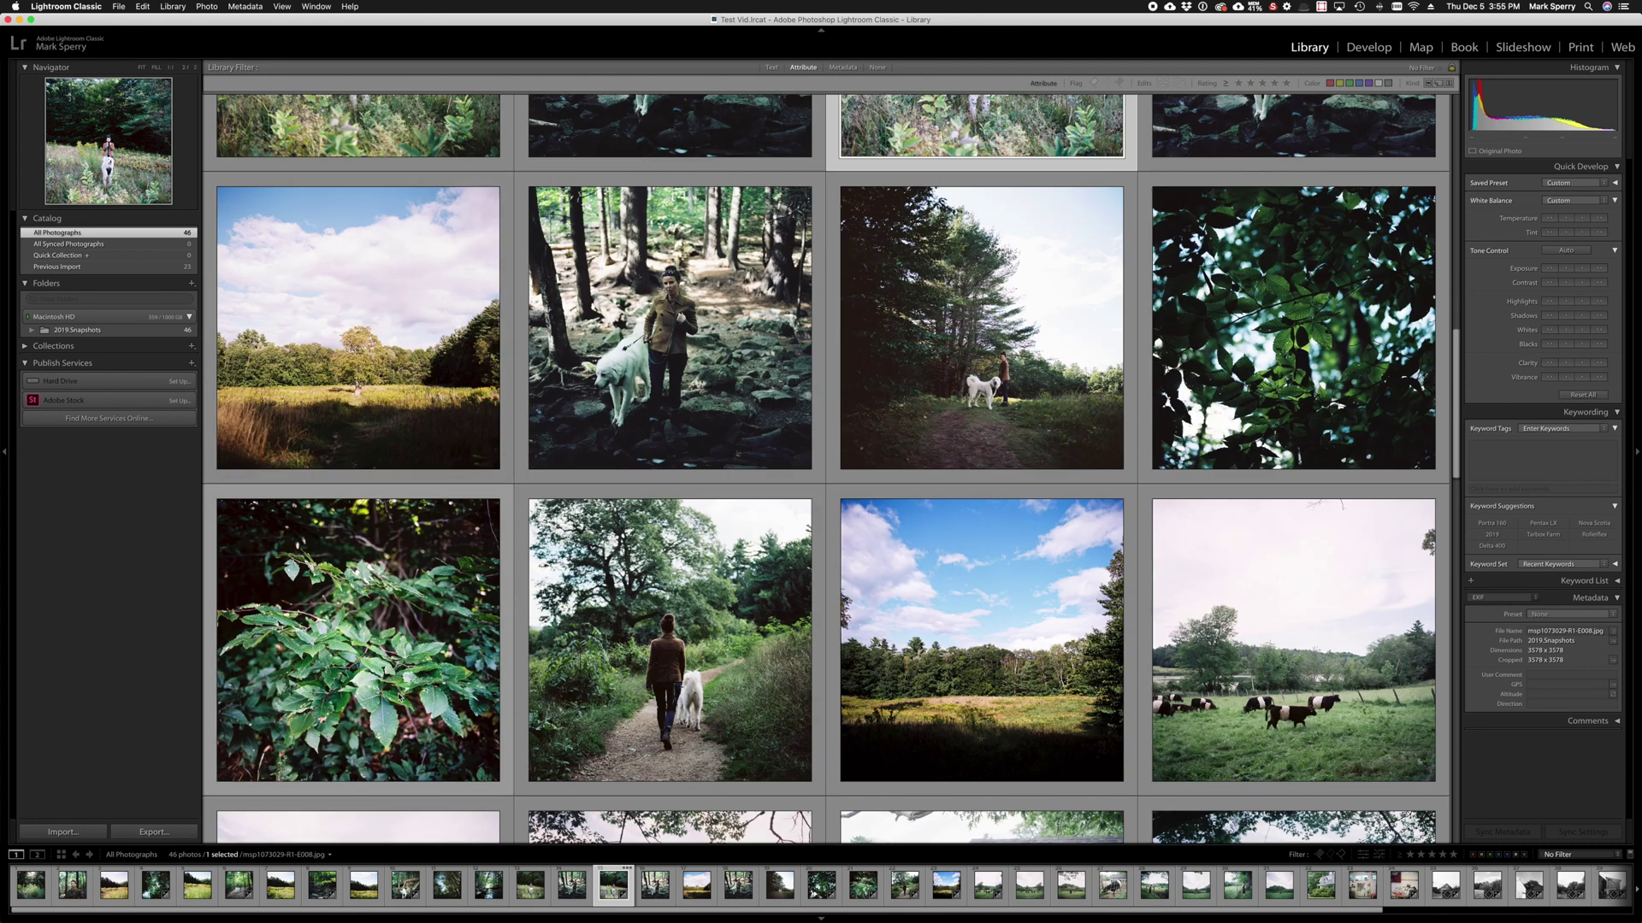
double_click(377, 576)
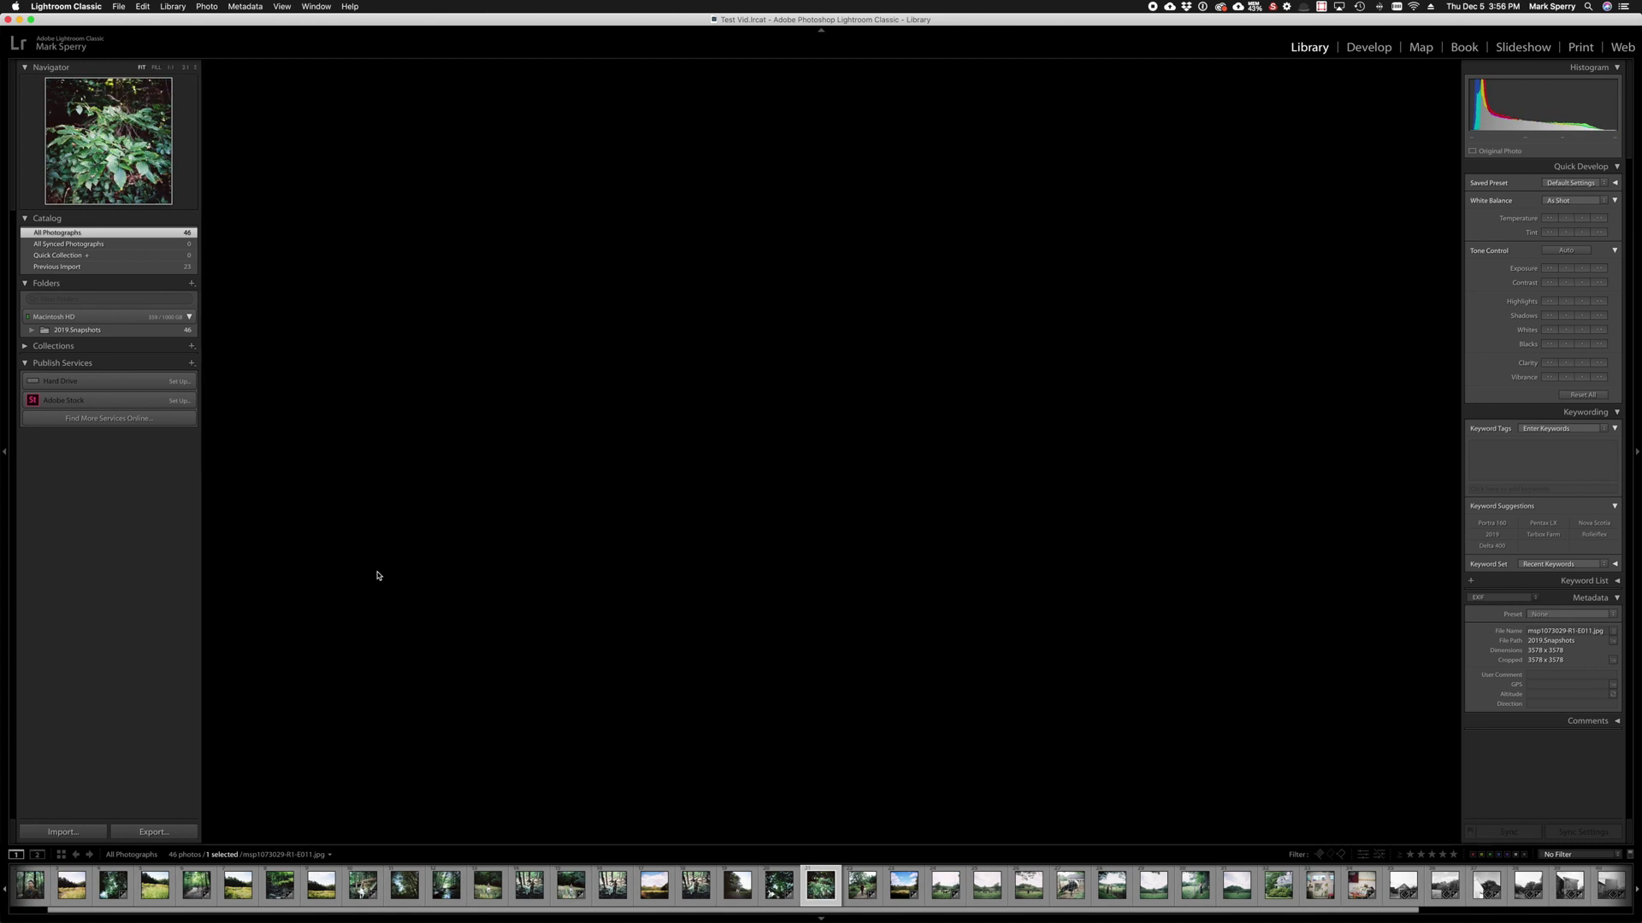
key(d)
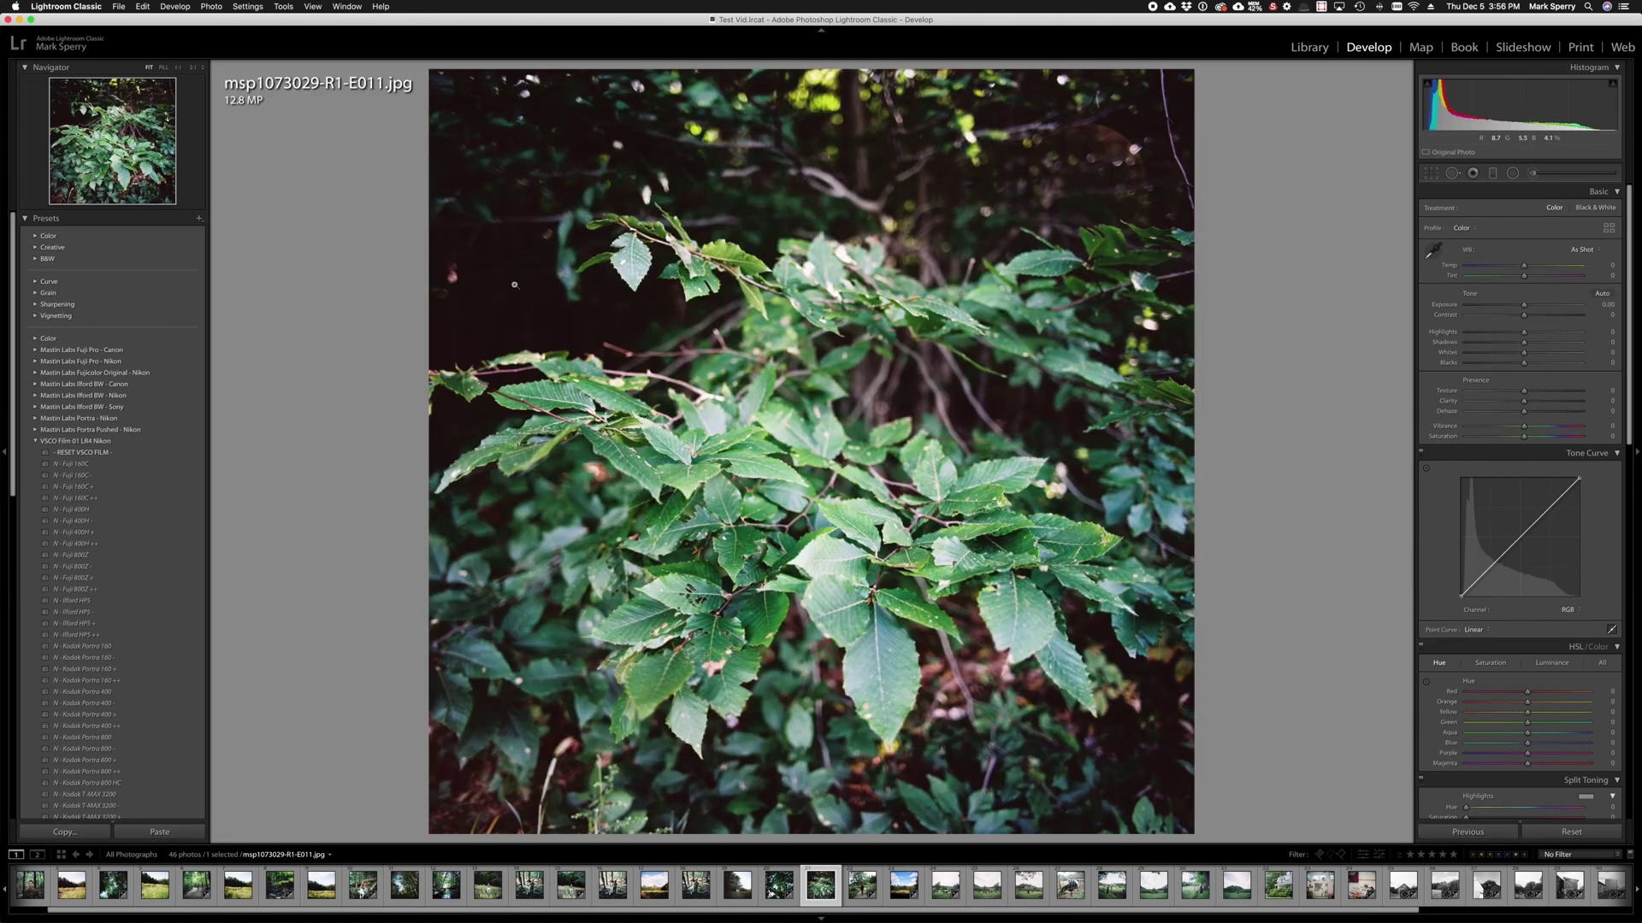
drag(1524, 362, 1498, 364)
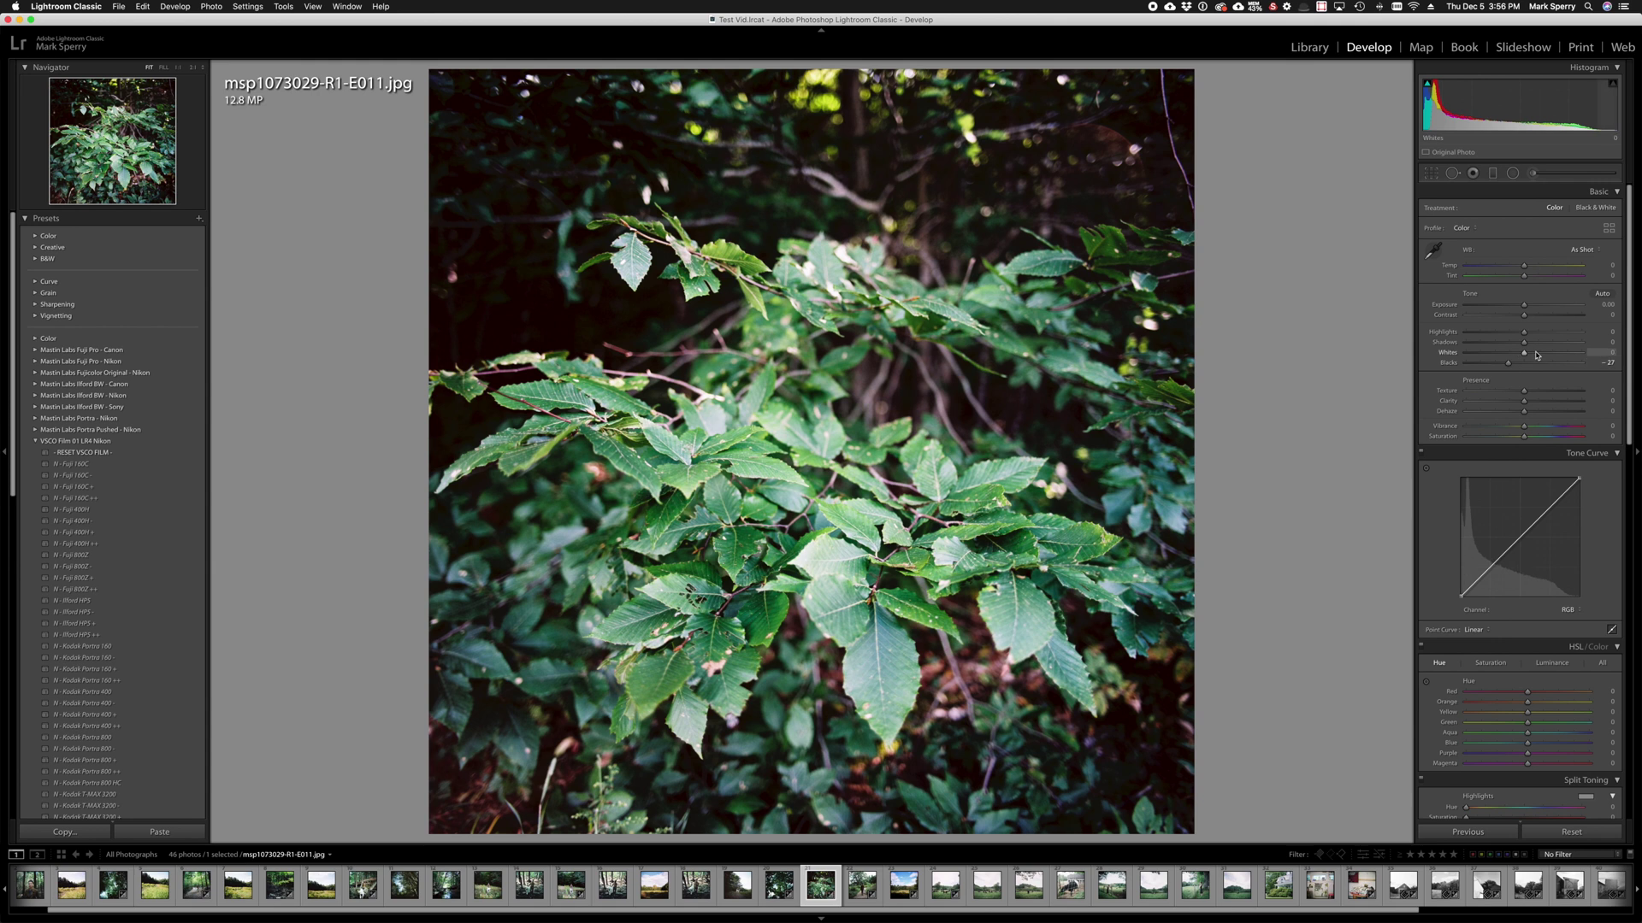
click(1535, 353)
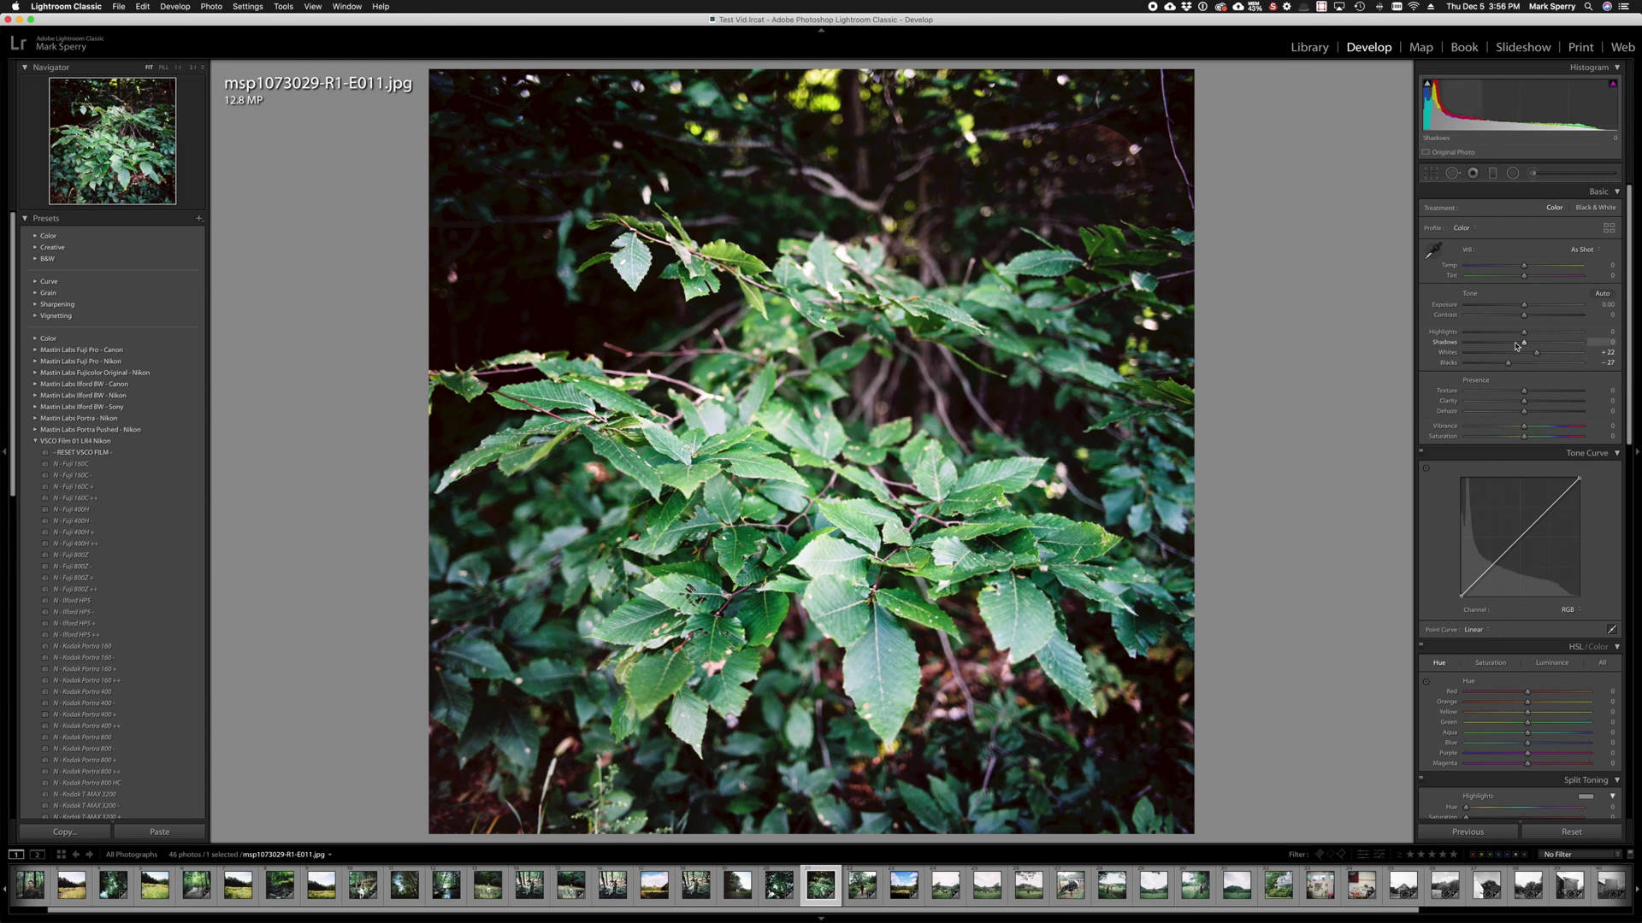
click(1516, 334)
drag(1516, 335, 1521, 337)
Set the plant photo's Clarity to +10
click(1614, 400)
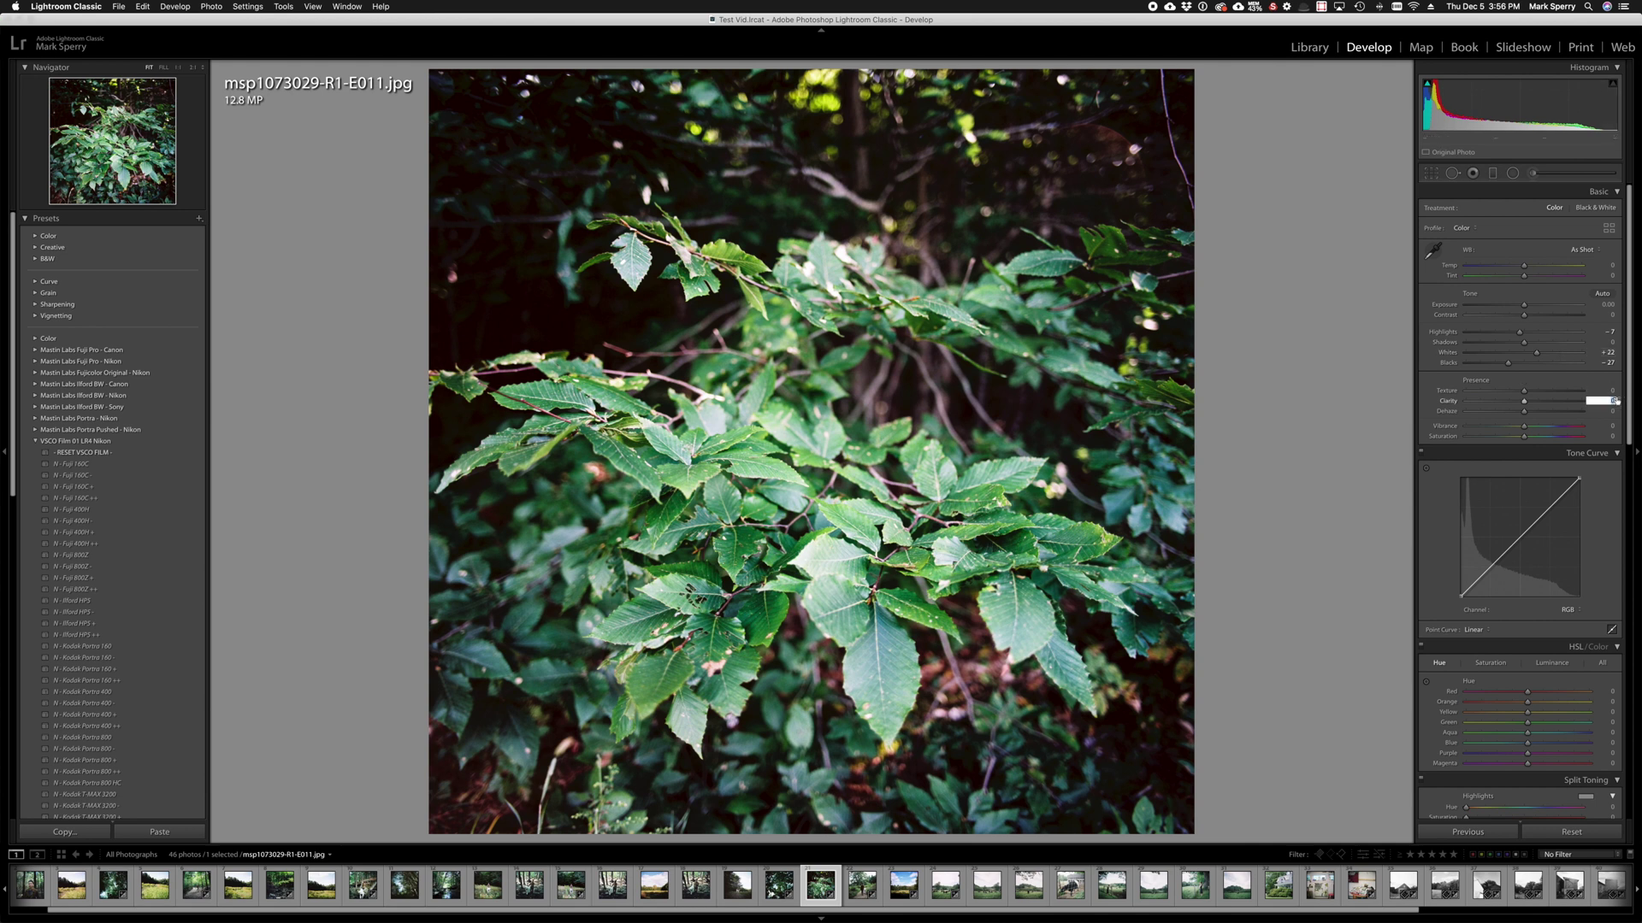
text(10)
key(Return)
key(g)
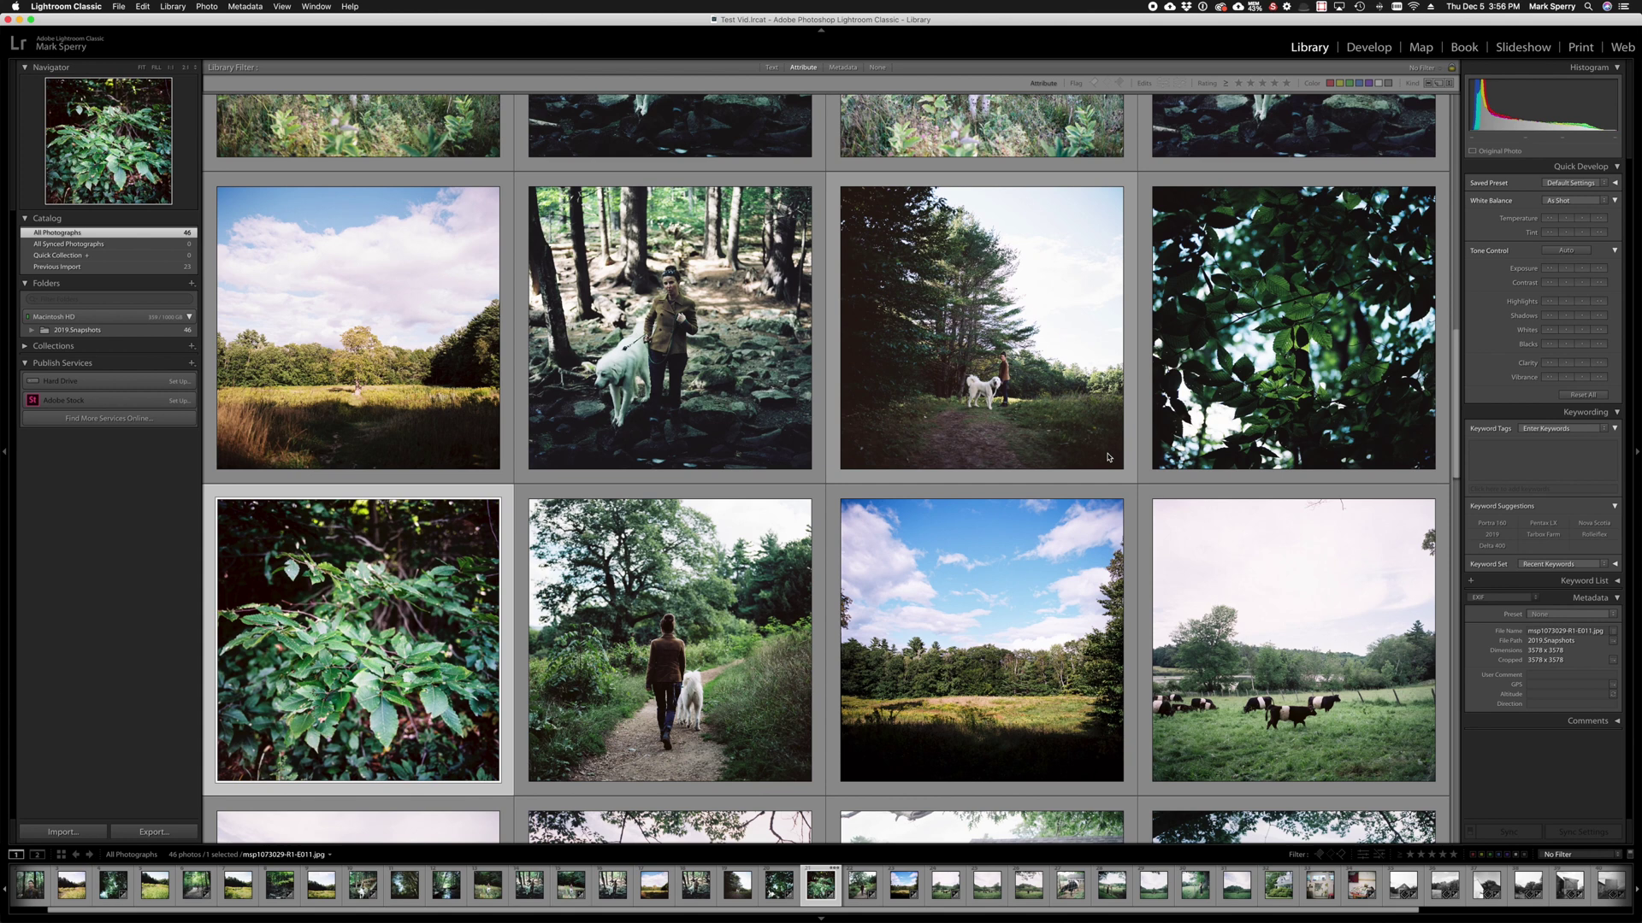